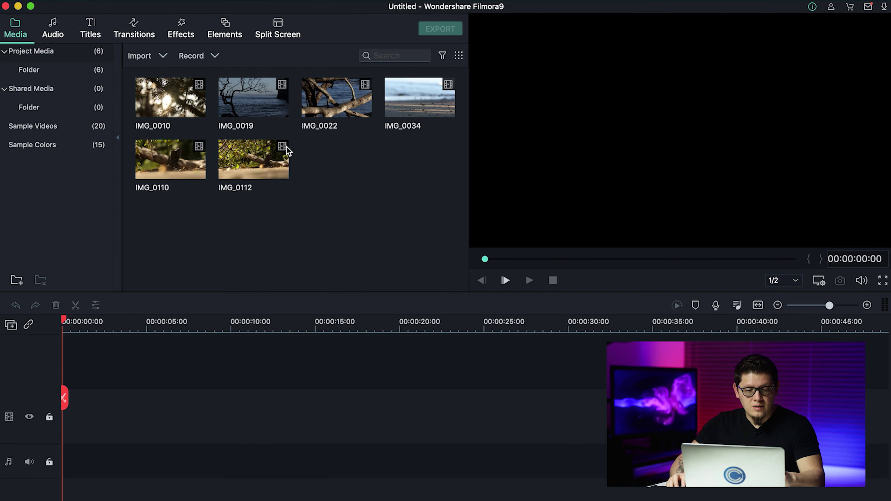
Play the IMG_0010 clip in the preview while checking the playback quality options, pausing at about 00:00:16:19.
{"action": "left_click", "coordinate": [180, 104]}
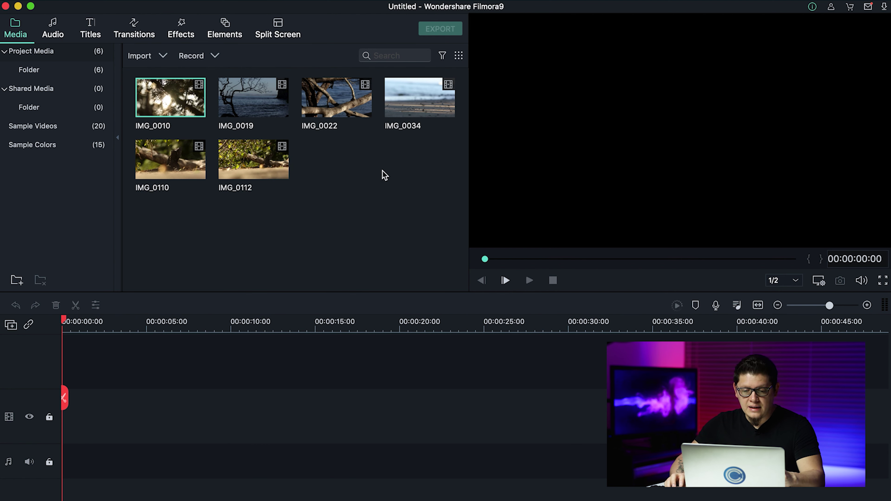
{"action": "key", "text": "space"}
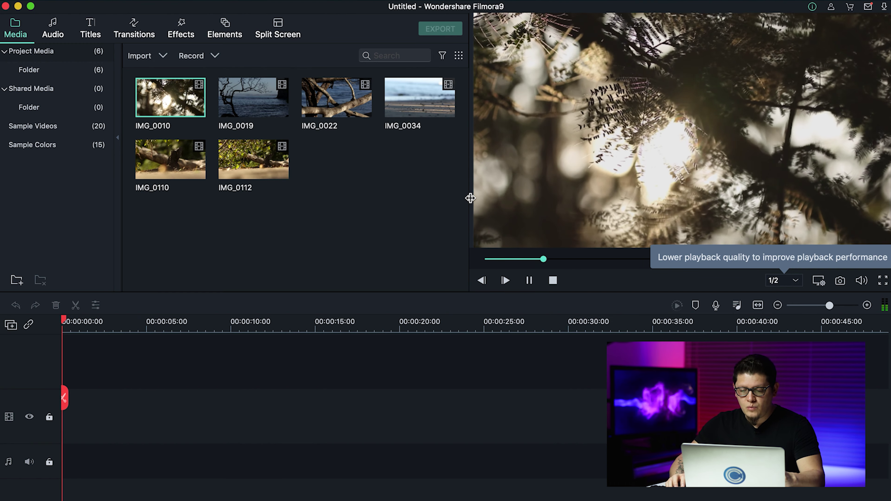
{"action": "left_click", "coordinate": [777, 283]}
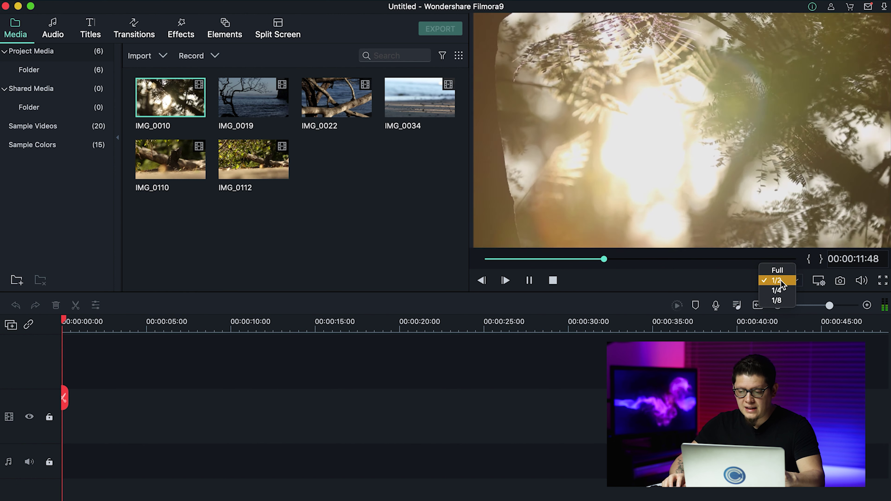
{"action": "left_click", "coordinate": [794, 283]}
{"action": "left_click", "coordinate": [793, 283]}
{"action": "left_click", "coordinate": [793, 281]}
{"action": "left_click", "coordinate": [530, 280]}
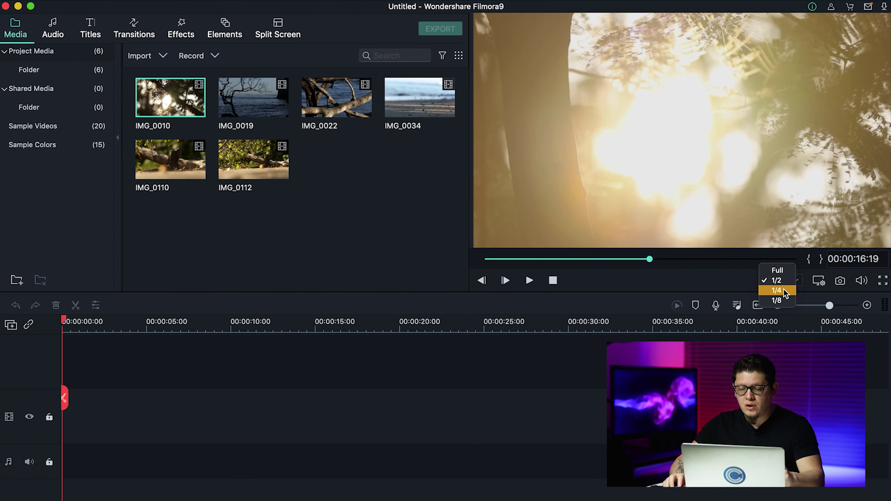
Try the 1/4, 1/8 and Full playback qualities, return the preview to 1/2, and stop playback.
{"action": "left_click", "coordinate": [782, 289]}
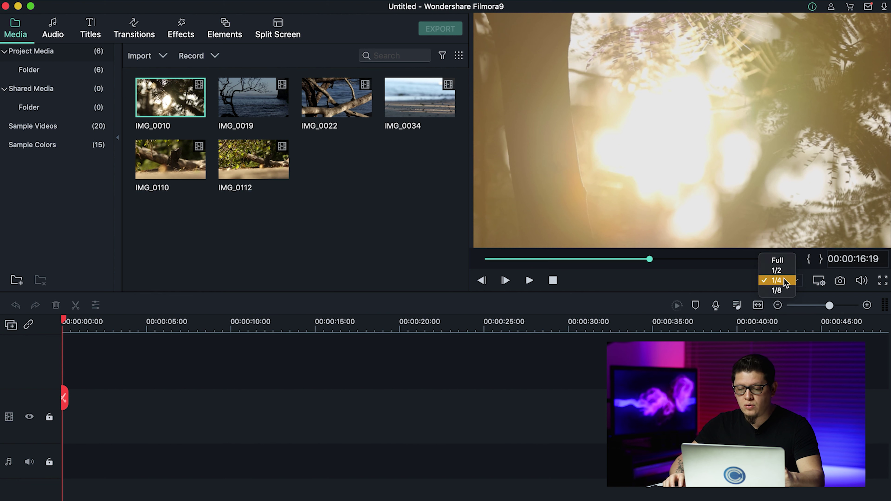
{"action": "left_click", "coordinate": [779, 290]}
{"action": "left_click", "coordinate": [779, 279]}
{"action": "left_click", "coordinate": [777, 245]}
{"action": "left_click", "coordinate": [780, 280]}
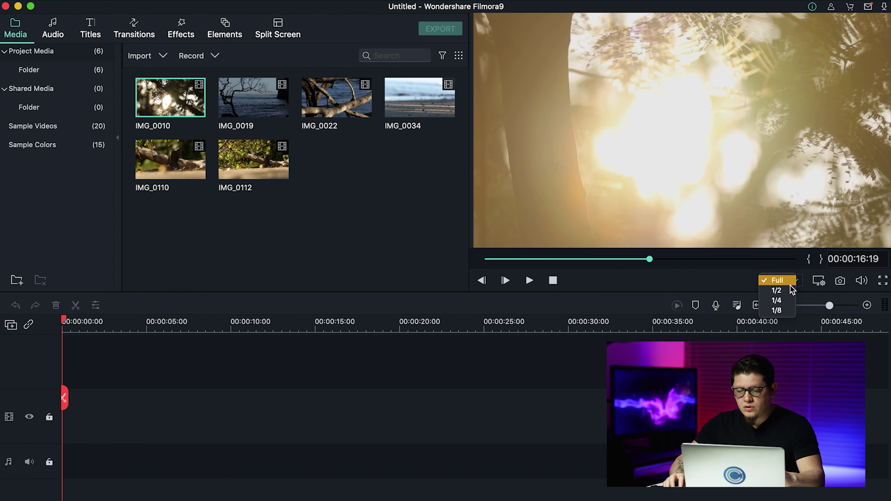
{"action": "left_click", "coordinate": [784, 292]}
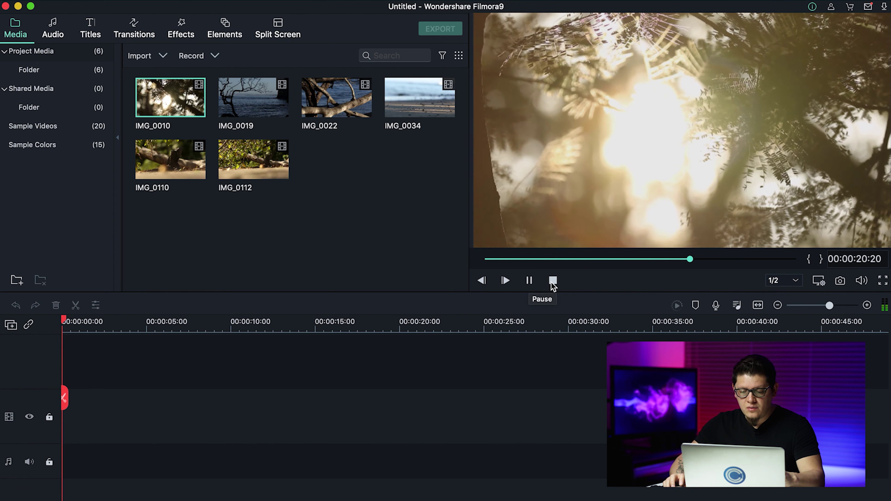
{"action": "left_click", "coordinate": [552, 280]}
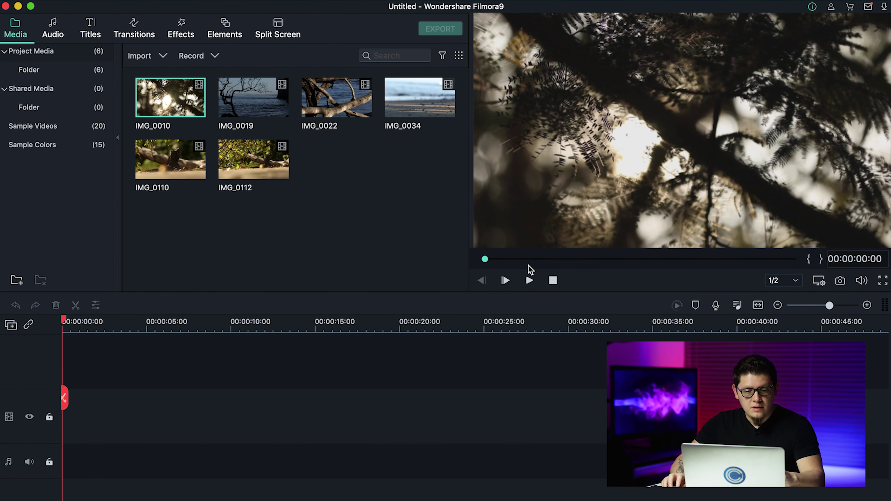
Preview the IMG_0019 and IMG_0022 clips from the project media, pausing each after a few seconds.
{"action": "left_click", "coordinate": [252, 105]}
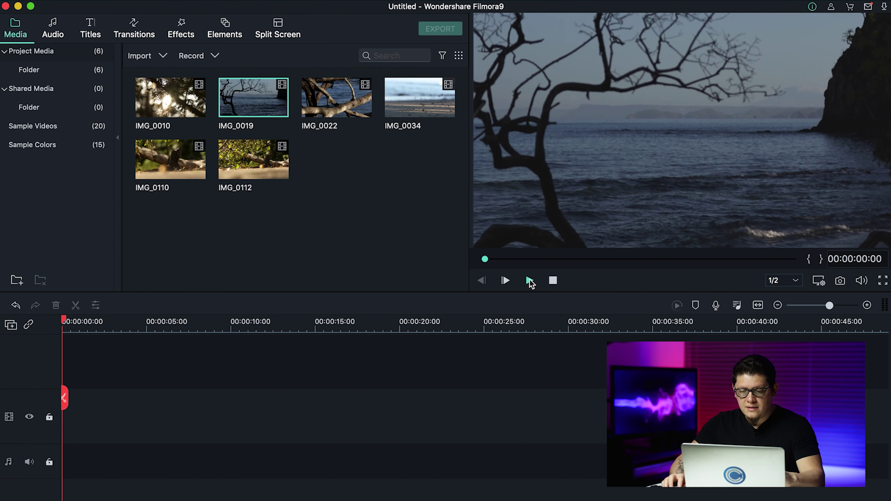
{"action": "left_click", "coordinate": [529, 281]}
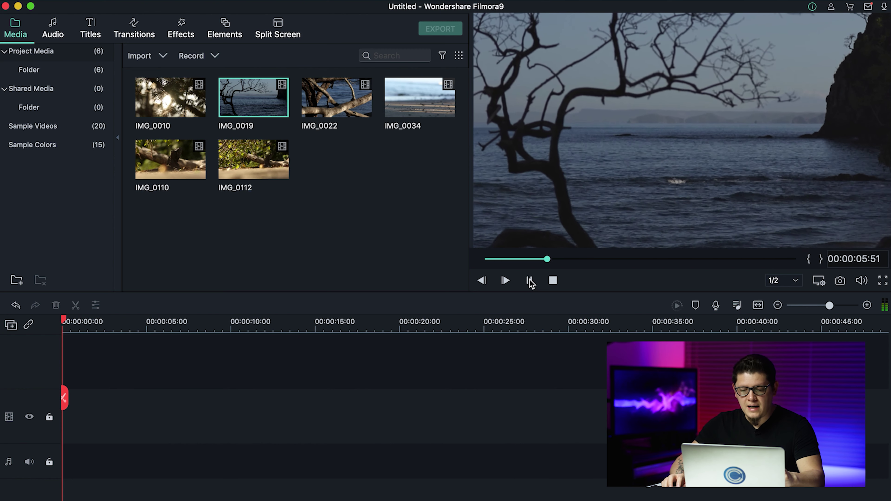
{"action": "left_click", "coordinate": [529, 281]}
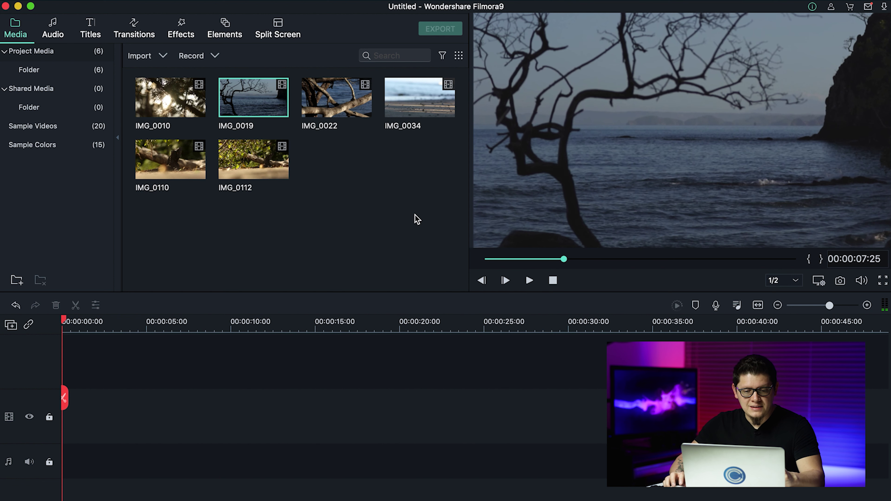
{"action": "left_click", "coordinate": [337, 104]}
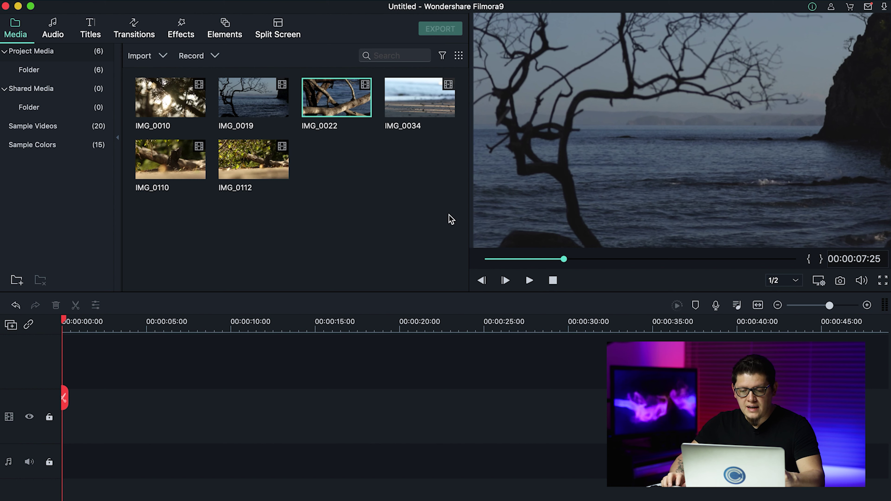
{"action": "key", "text": "space"}
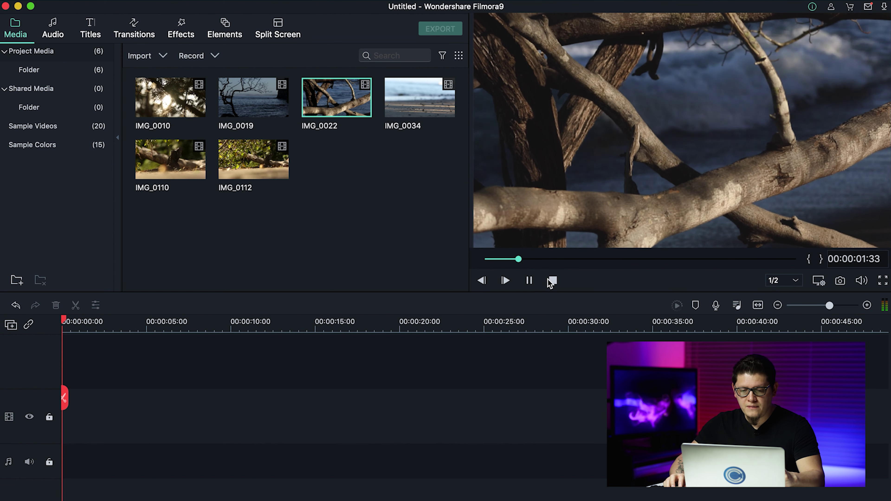
{"action": "left_click", "coordinate": [530, 281]}
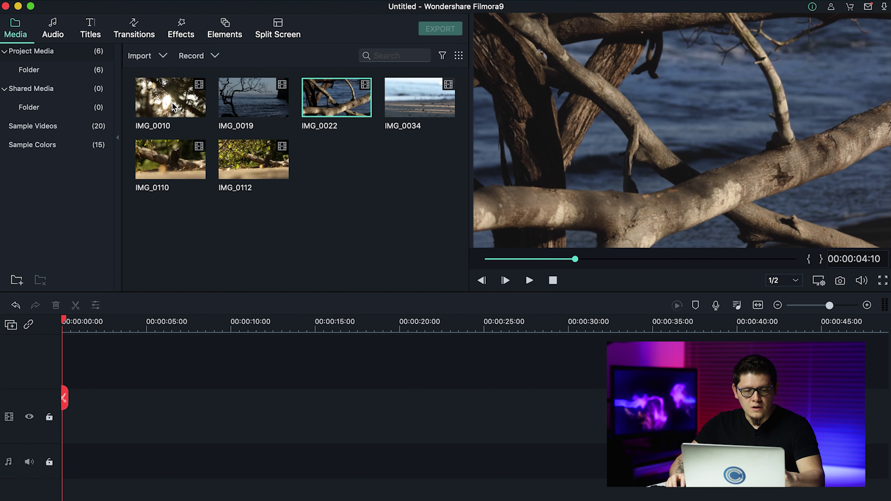
Place the IMG_0010 clip at the start of the video track and match the project to the media at 1920X1080 59.94fps.
{"action": "left_click", "coordinate": [198, 92]}
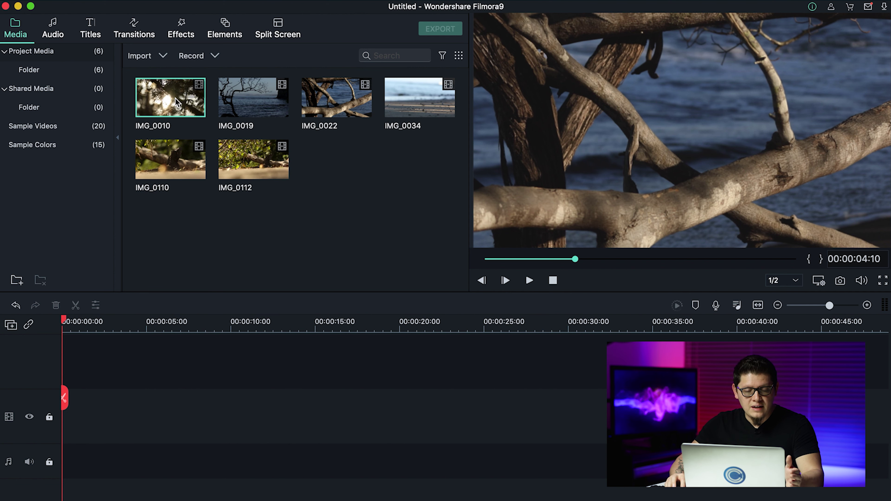
{"action": "left_click_drag", "start_coordinate": [172, 114], "coordinate": [66, 432]}
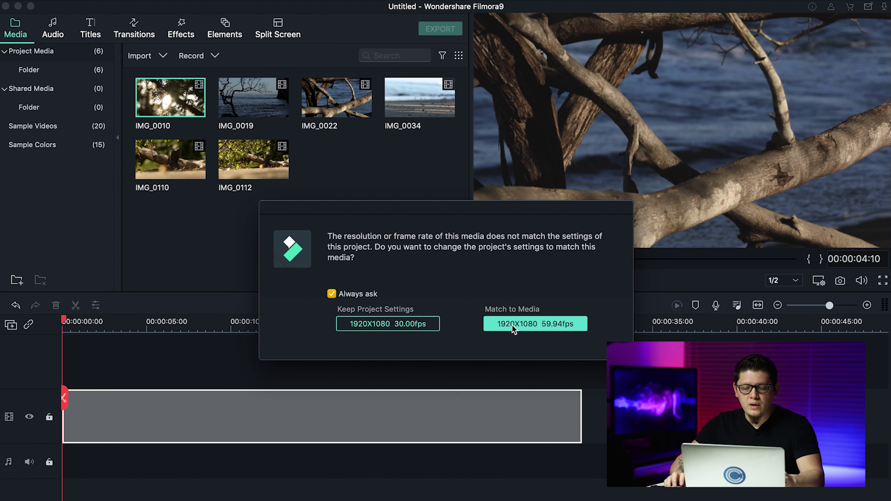
{"action": "left_click", "coordinate": [528, 324]}
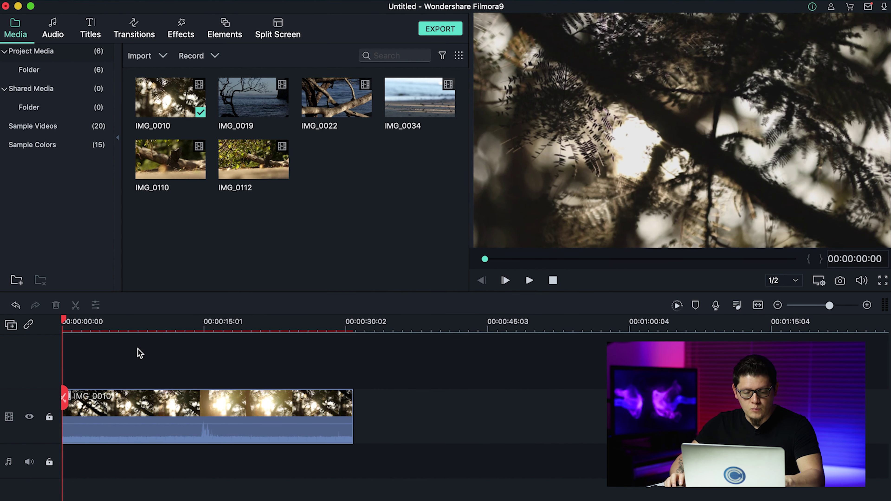
Play the IMG_0010 clip from the start of the timeline in short stretches, pausing at about 00:00:07:34.
{"action": "key", "text": "space"}
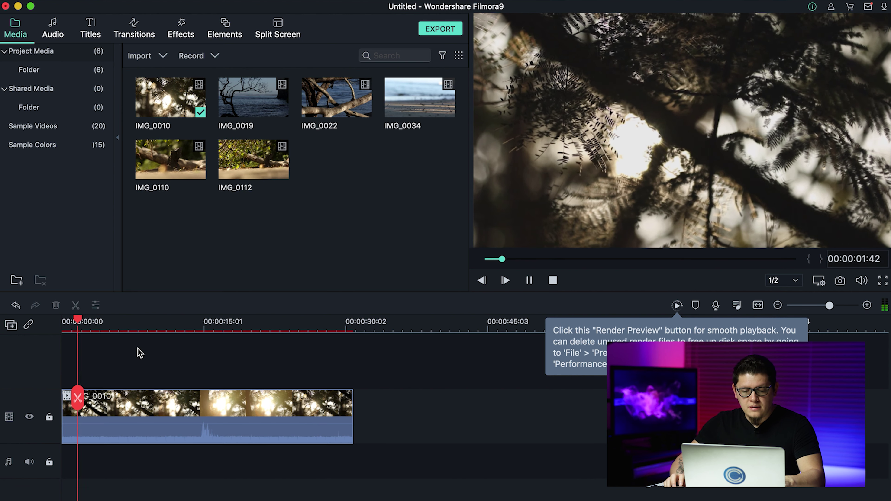
{"action": "key", "text": "space"}
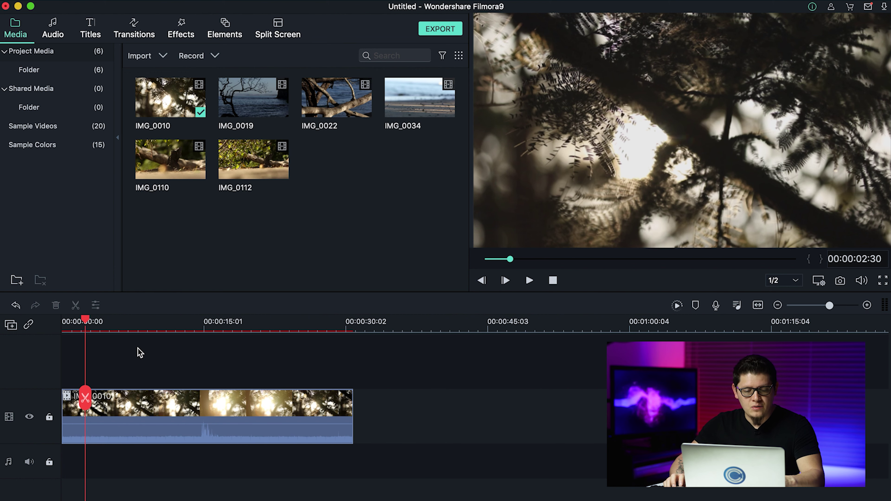
{"action": "key", "text": "space"}
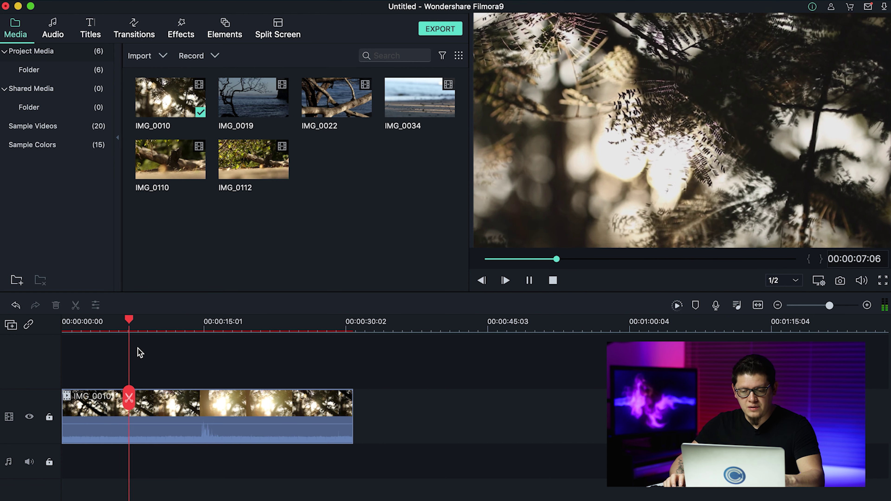
{"action": "key", "text": "space"}
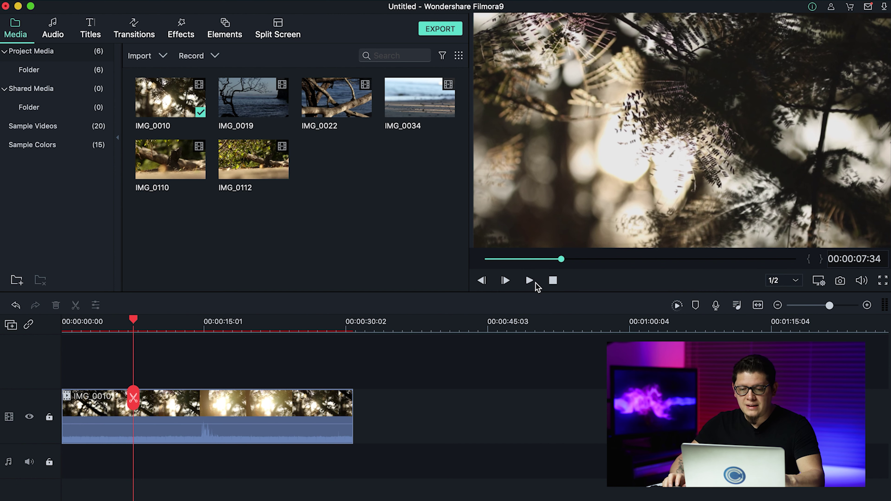
Split the IMG_0010 clip at 00:00:07:18 and shift its second part along the track to open a gap.
{"action": "left_click_drag", "start_coordinate": [133, 320], "coordinate": [131, 321]}
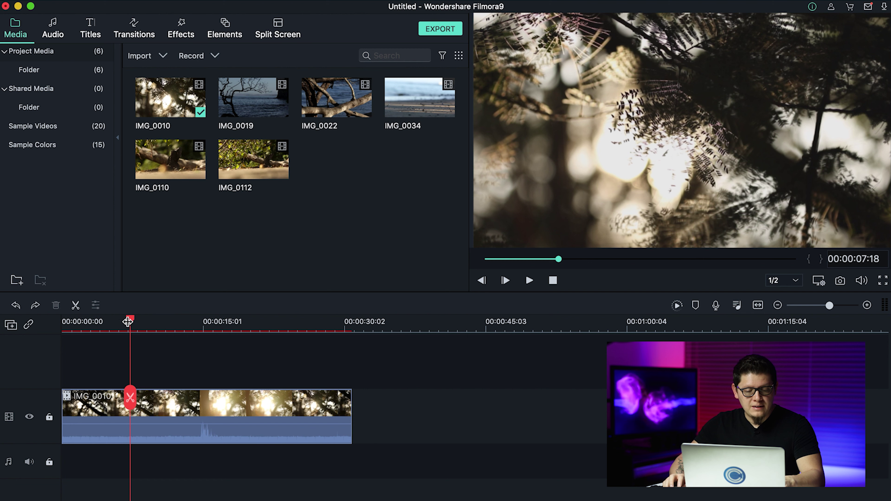
{"action": "left_click", "coordinate": [130, 399]}
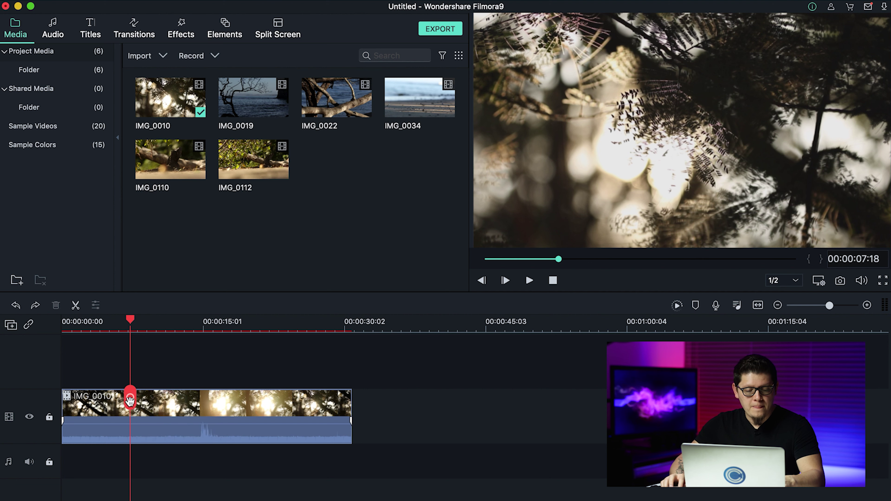
{"action": "left_click_drag", "start_coordinate": [138, 325], "coordinate": [155, 321]}
{"action": "left_click_drag", "start_coordinate": [172, 403], "coordinate": [209, 400]}
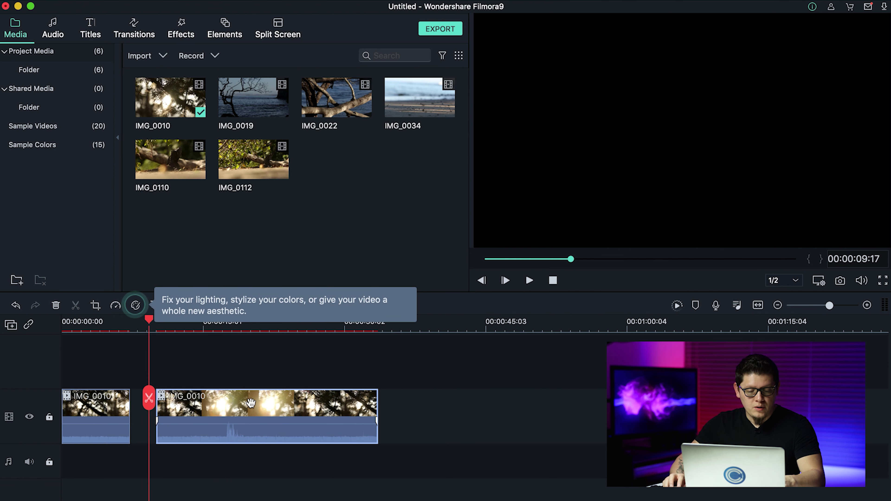
{"action": "left_click_drag", "start_coordinate": [219, 401], "coordinate": [247, 407]}
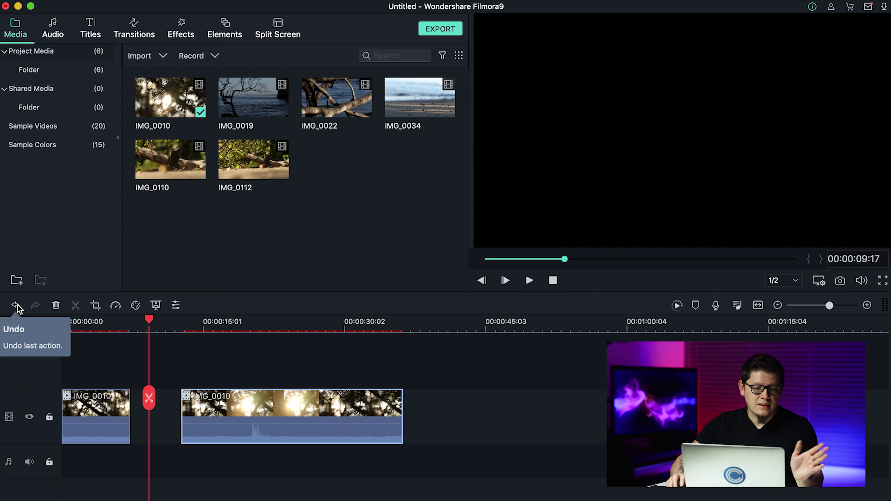
Undo the move of the second part and the split so IMG_0010 is one continuous clip.
{"action": "left_click", "coordinate": [16, 305]}
{"action": "left_click", "coordinate": [16, 306]}
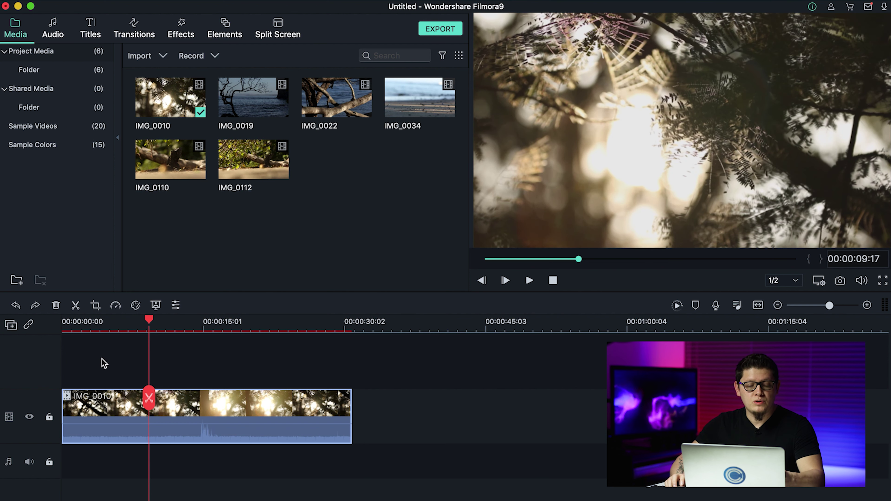
Play the IMG_0010 clip from its beginning to 00:00:03:25 and trim off everything before that point.
{"action": "scroll", "coordinate": [96, 327], "scroll_direction": "down", "scroll_amount": 3}
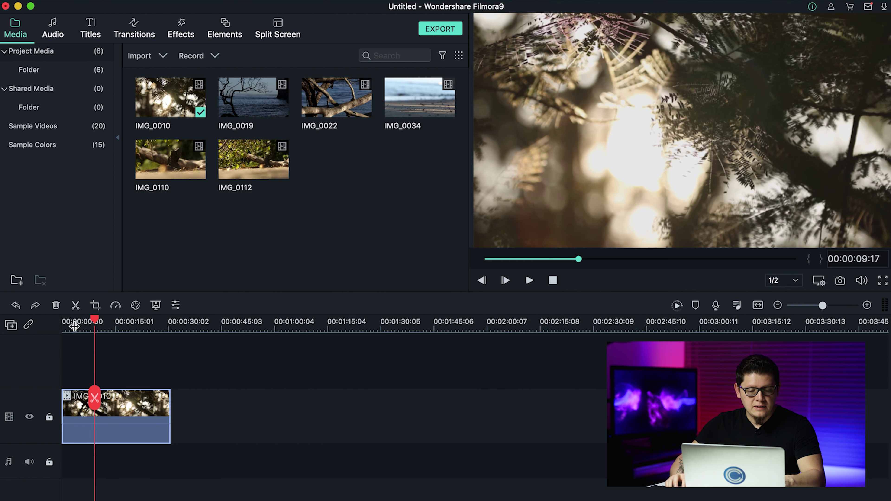
{"action": "scroll", "coordinate": [93, 319], "scroll_direction": "up", "scroll_amount": 6}
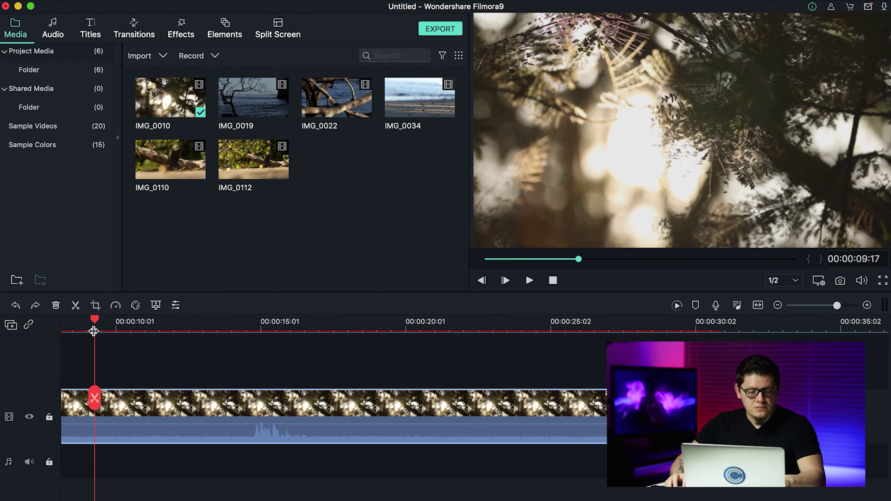
{"action": "scroll", "coordinate": [97, 326], "scroll_direction": "left", "scroll_amount": 5}
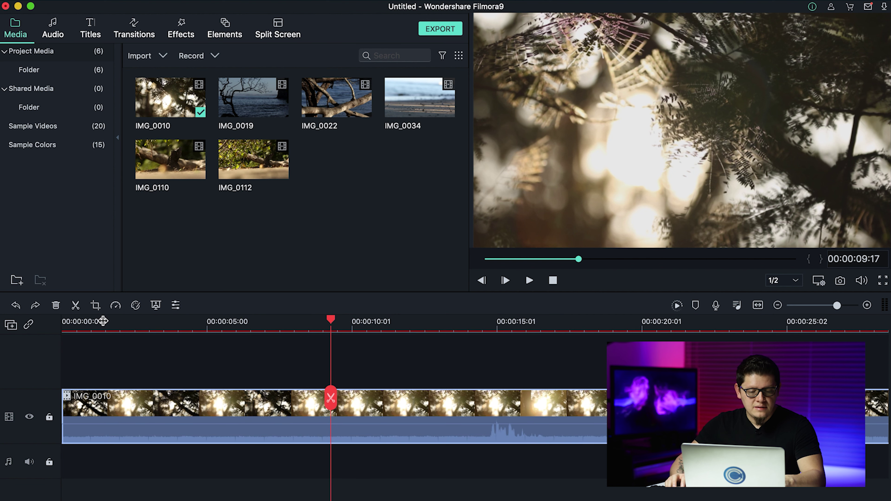
{"action": "left_click_drag", "start_coordinate": [333, 325], "coordinate": [52, 324]}
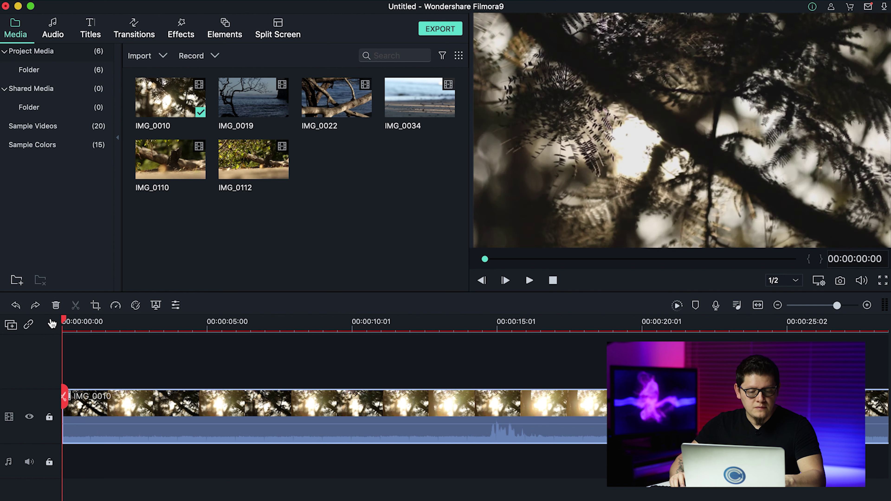
{"action": "key", "text": "space"}
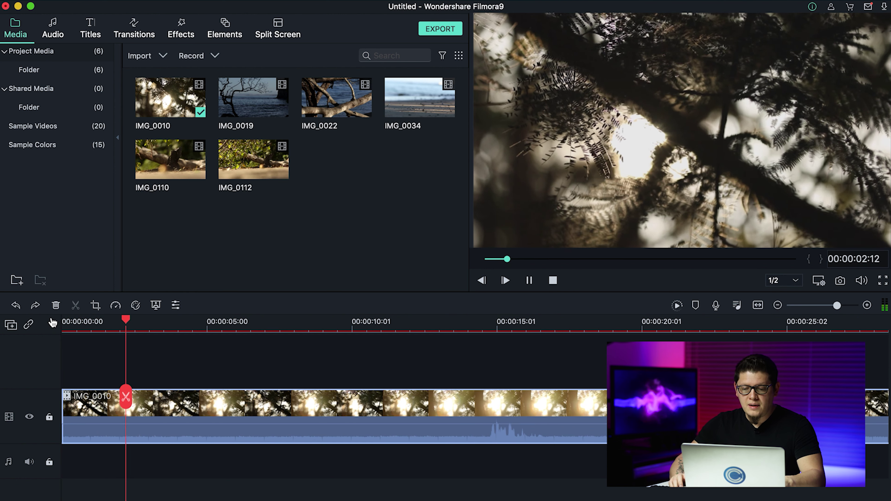
{"action": "key", "text": "space"}
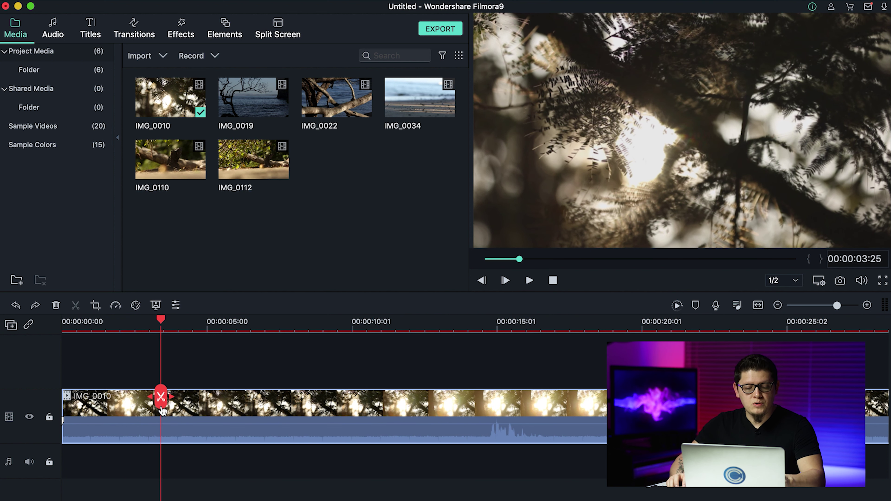
{"action": "left_click", "coordinate": [62, 396]}
{"action": "left_click_drag", "start_coordinate": [67, 395], "coordinate": [164, 396]}
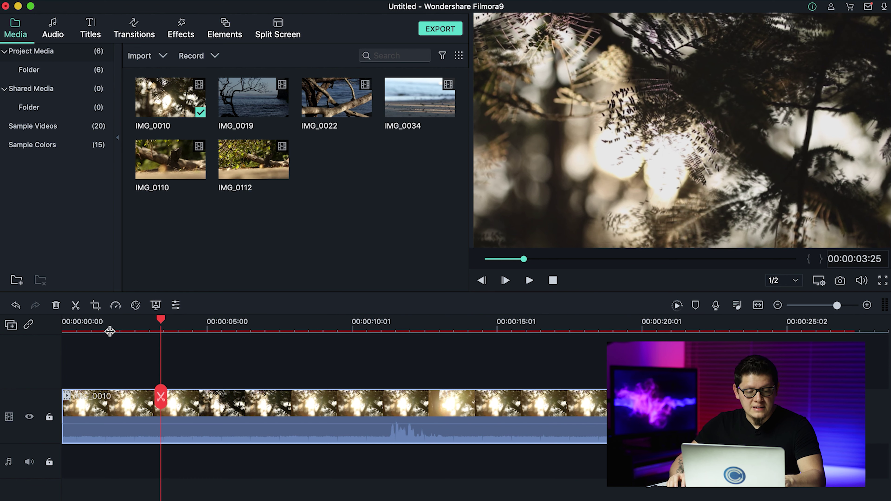
{"action": "key", "text": "super+equal"}
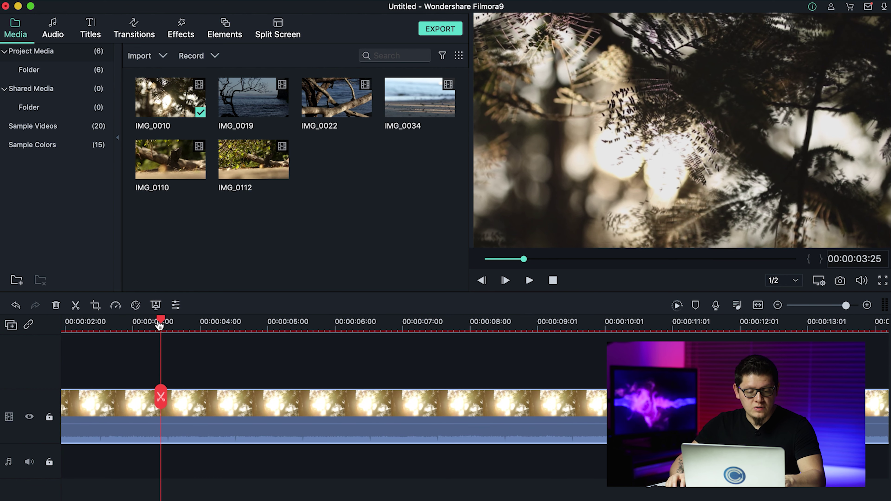
{"action": "key", "text": "super+minus"}
{"action": "key", "text": "super+minus"}
{"action": "key", "text": "super+equal"}
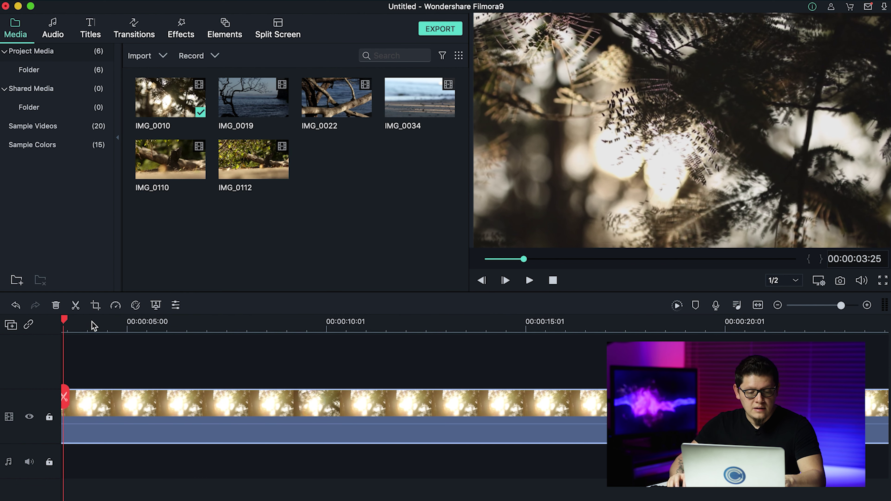
Play through the IMG_0010 clip, split it at 00:00:06:41 and delete the part after the cut.
{"action": "left_click_drag", "start_coordinate": [69, 322], "coordinate": [47, 325]}
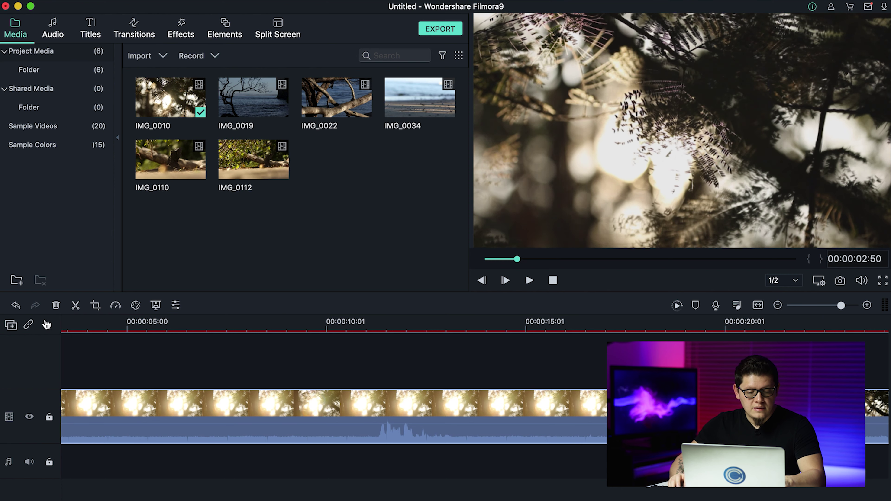
{"action": "key", "text": "space"}
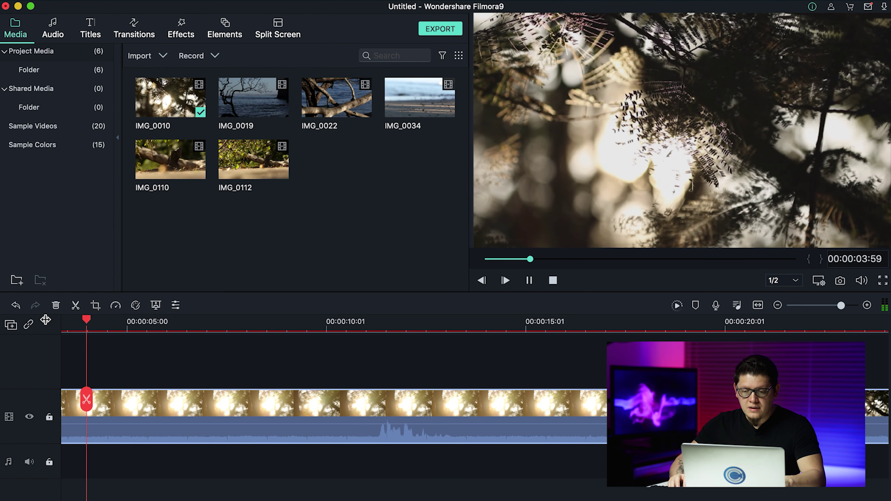
{"action": "scroll", "coordinate": [149, 358], "scroll_direction": "left", "scroll_amount": 5}
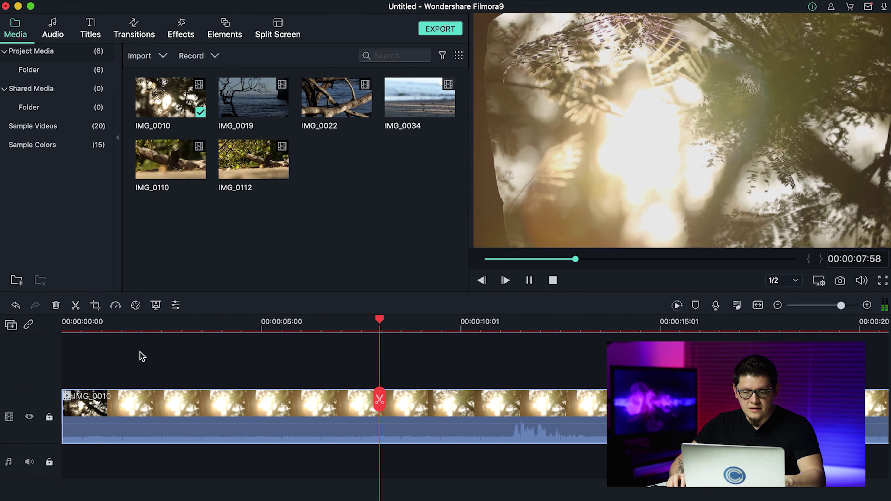
{"action": "key", "text": "space"}
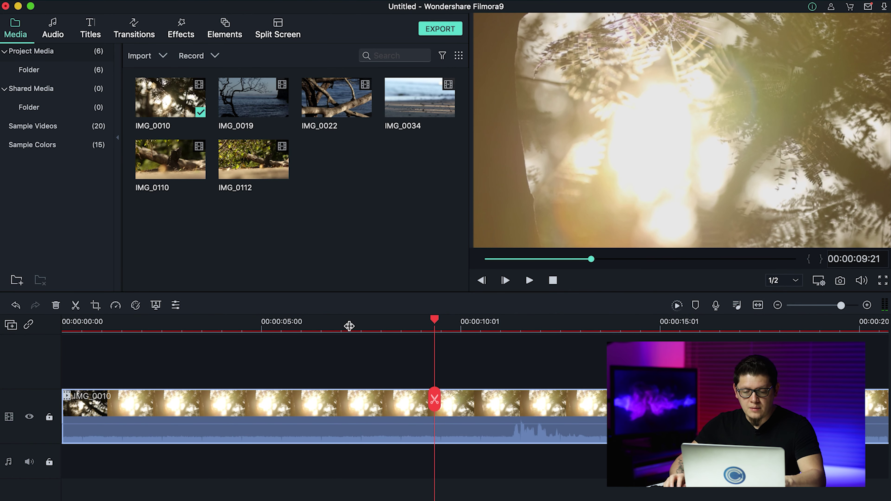
{"action": "left_click_drag", "start_coordinate": [435, 322], "coordinate": [325, 323]}
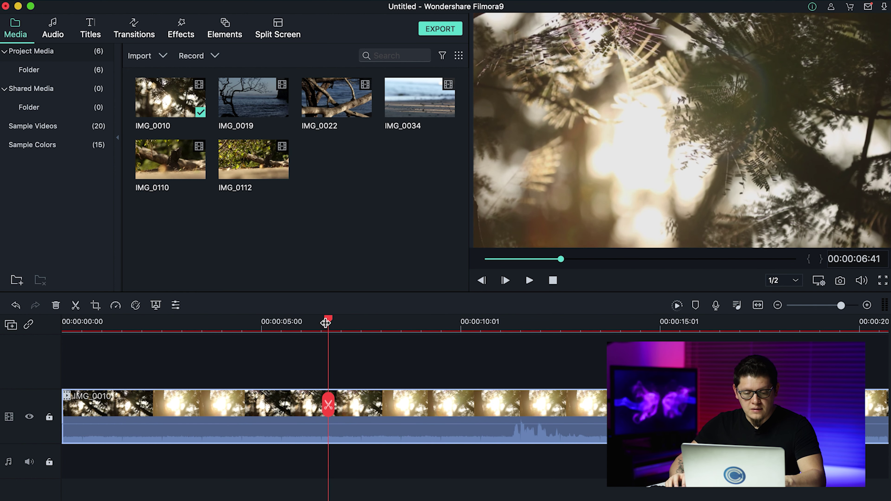
{"action": "left_click", "coordinate": [328, 406]}
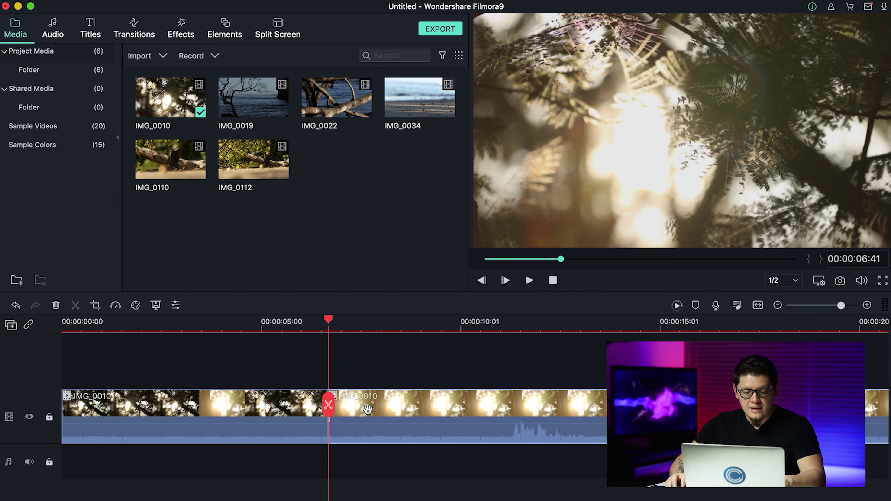
{"action": "left_click_drag", "start_coordinate": [382, 405], "coordinate": [410, 403]}
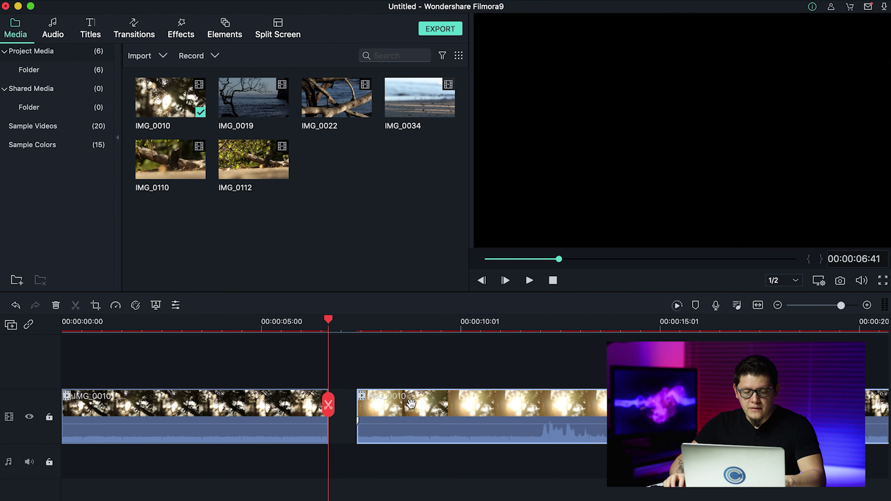
{"action": "left_click_drag", "start_coordinate": [395, 371], "coordinate": [453, 423]}
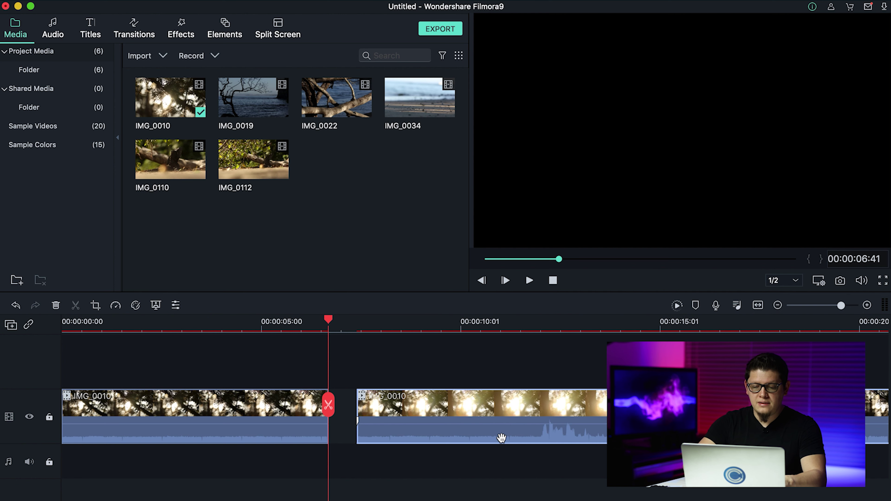
{"action": "key", "text": "Delete"}
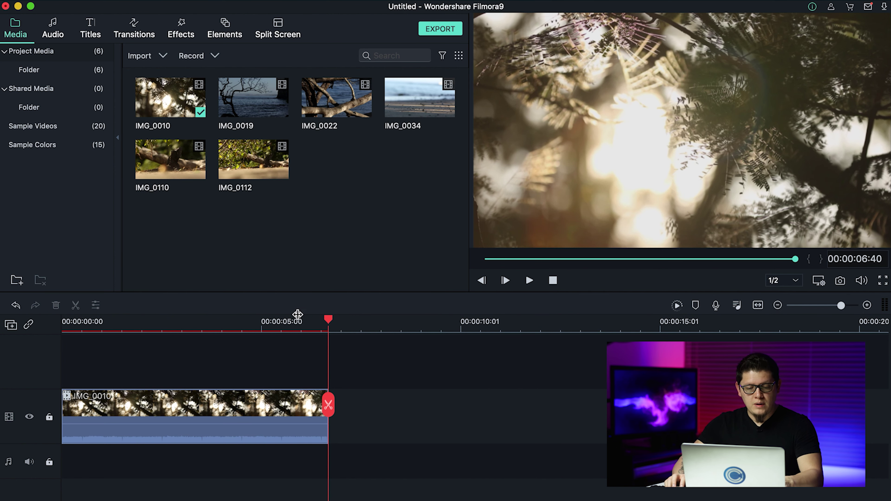
Play the shortened IMG_0010 clip from the start of the timeline to check the cut.
{"action": "left_click_drag", "start_coordinate": [324, 323], "coordinate": [2, 323]}
{"action": "key", "text": "space"}
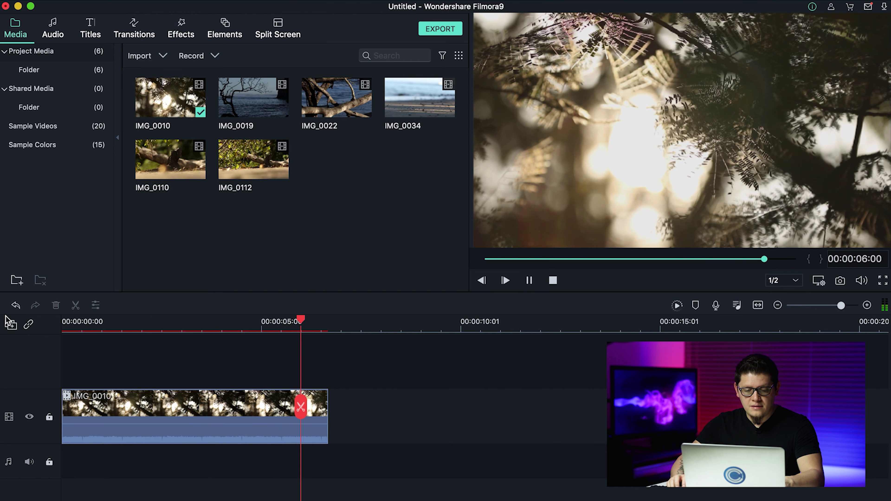
{"action": "key", "text": "space"}
Mark IMG_0019 in the preview from 00:00:05:35 to 00:00:12:21 and place that range on the timeline directly after IMG_0010.
{"action": "left_click", "coordinate": [253, 101]}
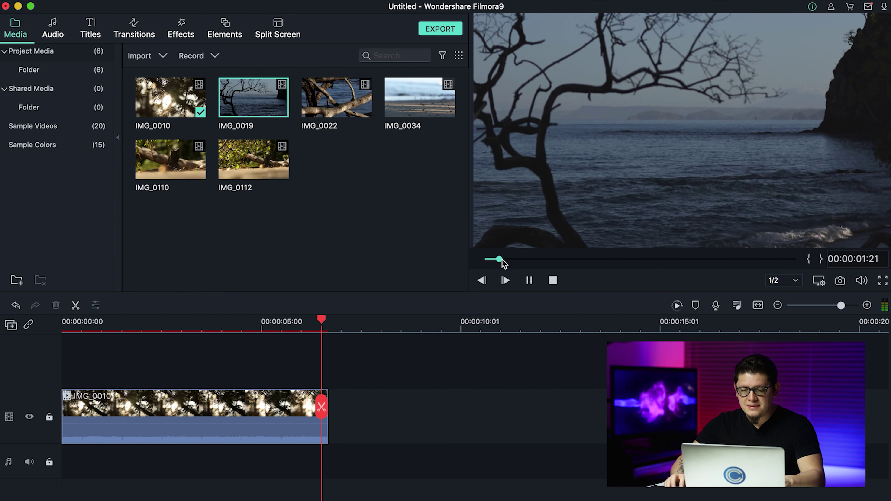
{"action": "left_click", "coordinate": [529, 275]}
{"action": "left_click_drag", "start_coordinate": [526, 260], "coordinate": [544, 261]}
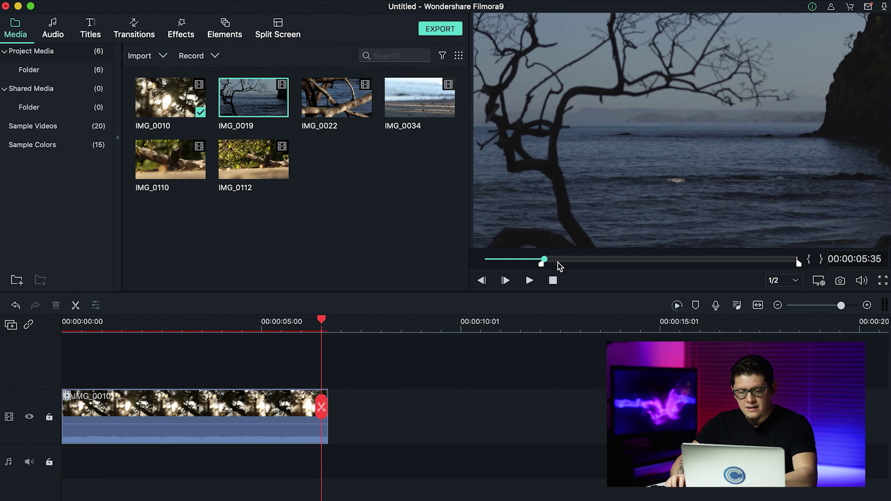
{"action": "key", "text": "space"}
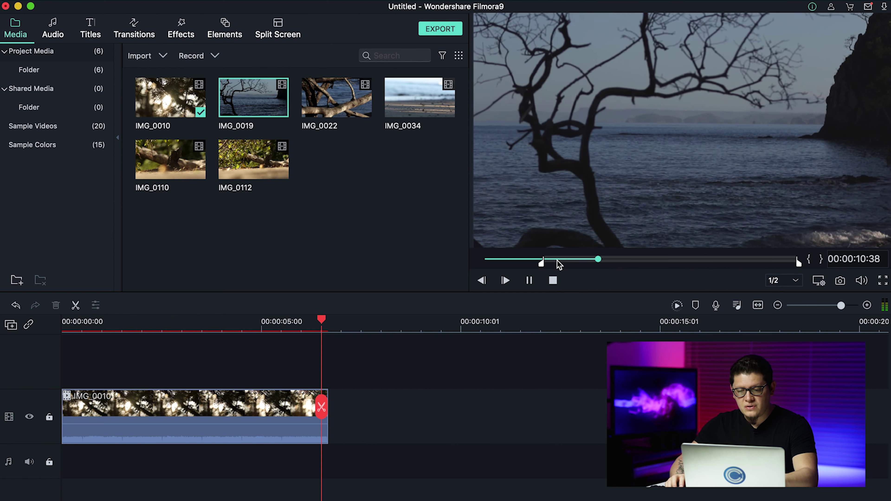
{"action": "key", "text": "space"}
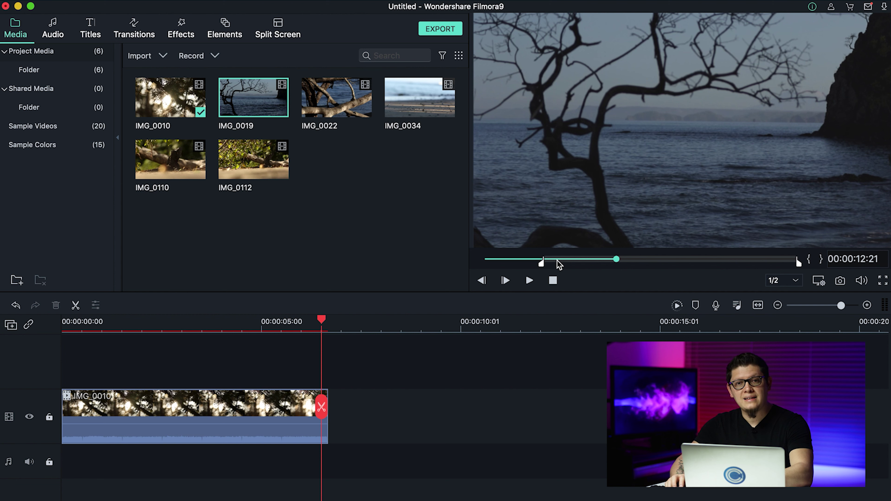
{"action": "key", "text": "o"}
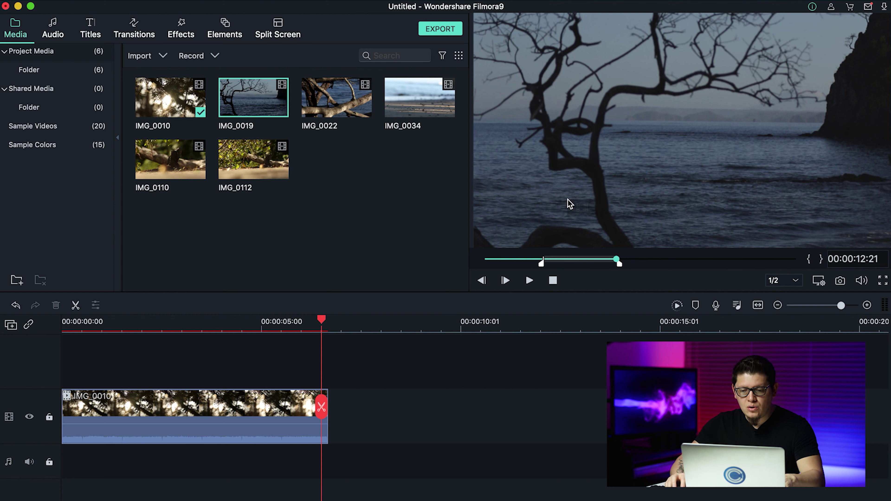
{"action": "left_click_drag", "start_coordinate": [395, 338], "coordinate": [334, 413]}
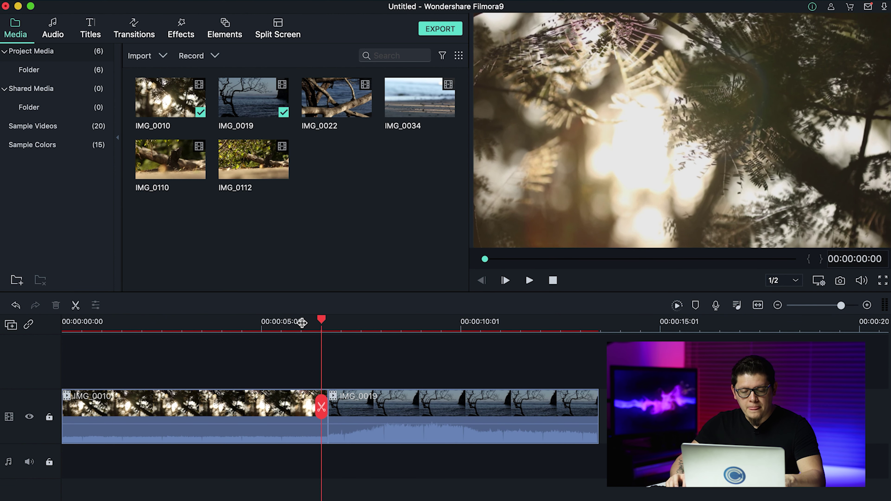
Play across the cut into IMG_0019, split that clip at 00:00:10:03 and delete the part after the split.
{"action": "left_click_drag", "start_coordinate": [322, 322], "coordinate": [279, 322]}
{"action": "key", "text": "space"}
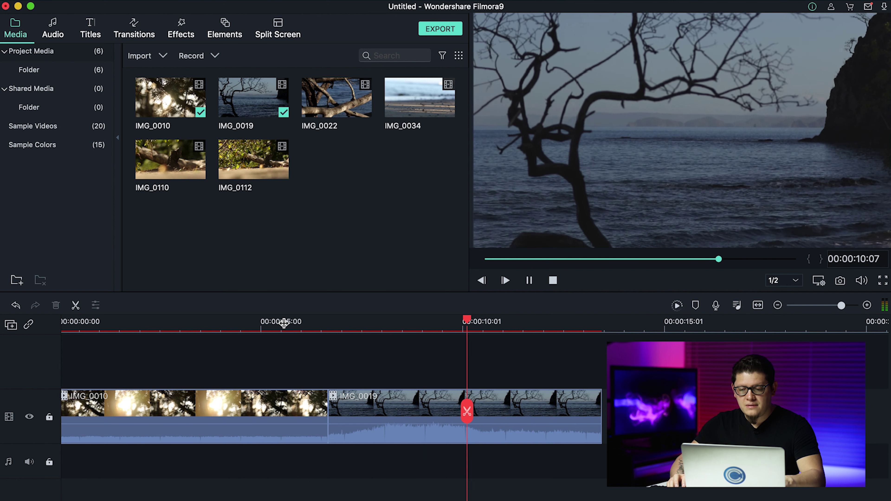
{"action": "key", "text": "space"}
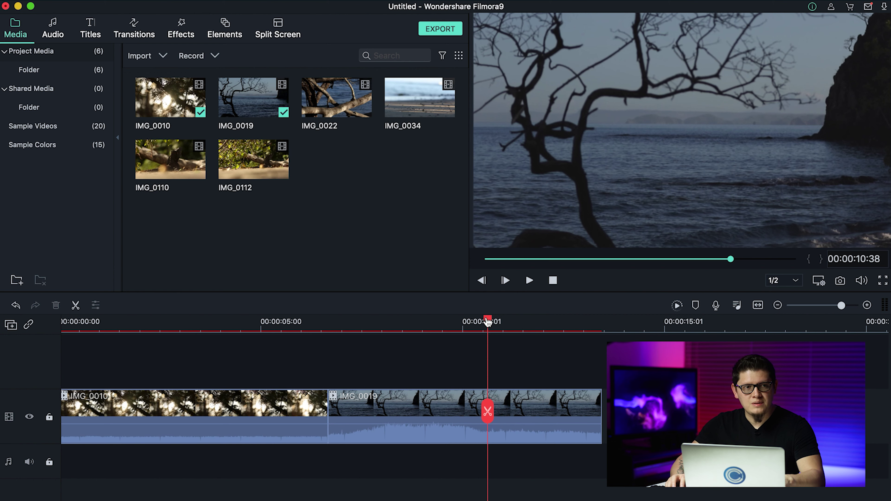
{"action": "left_click_drag", "start_coordinate": [485, 321], "coordinate": [417, 329]}
{"action": "key", "text": "space"}
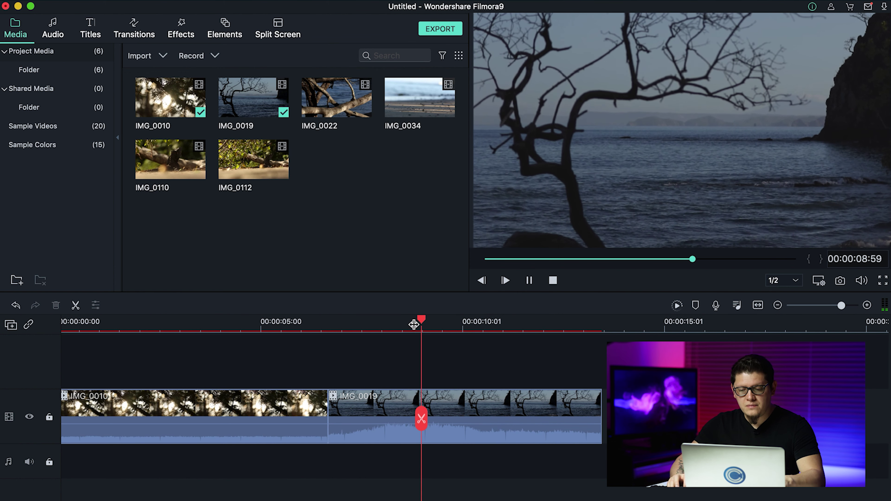
{"action": "key", "text": "space"}
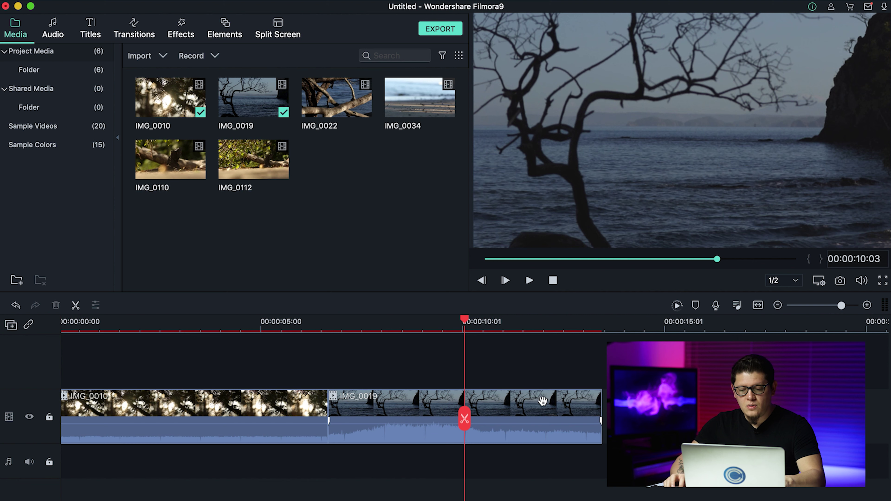
{"action": "left_click", "coordinate": [463, 418]}
{"action": "left_click_drag", "start_coordinate": [510, 402], "coordinate": [557, 402]}
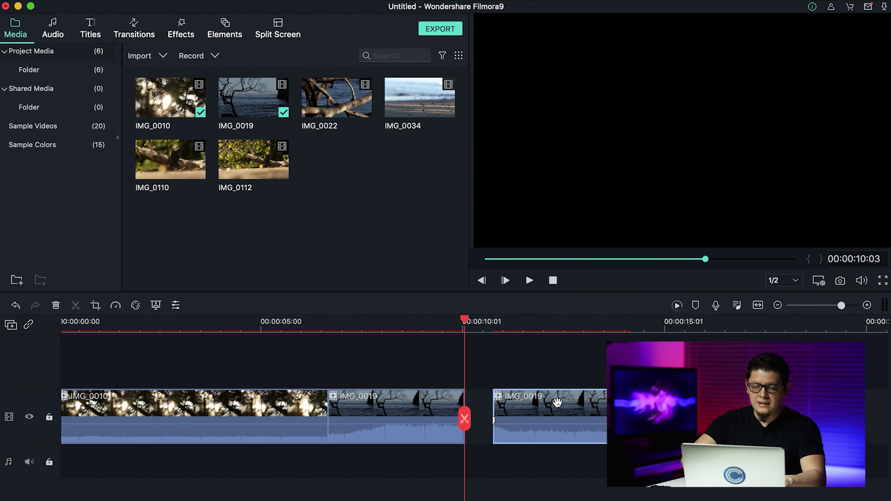
{"action": "key", "text": "Delete"}
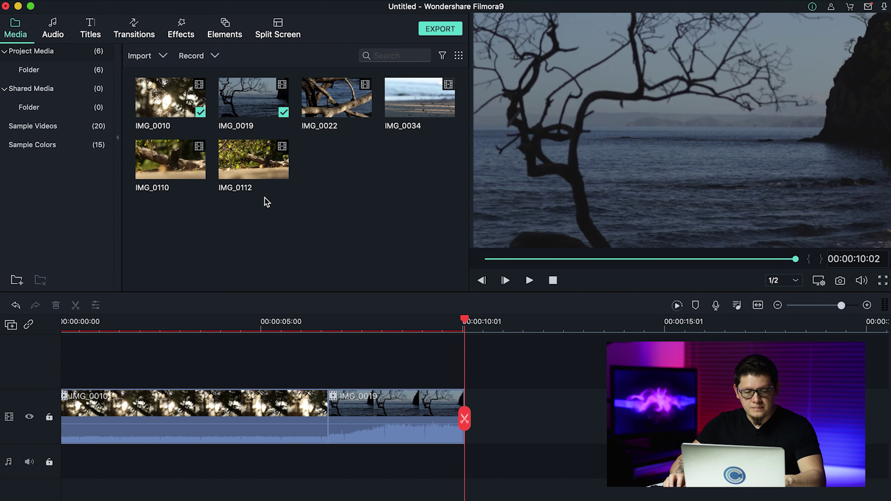
Mark IMG_0022 in the preview from 00:00:00:29 to 00:00:09:21 and place that range on the timeline directly after IMG_0019.
{"action": "left_click", "coordinate": [339, 104]}
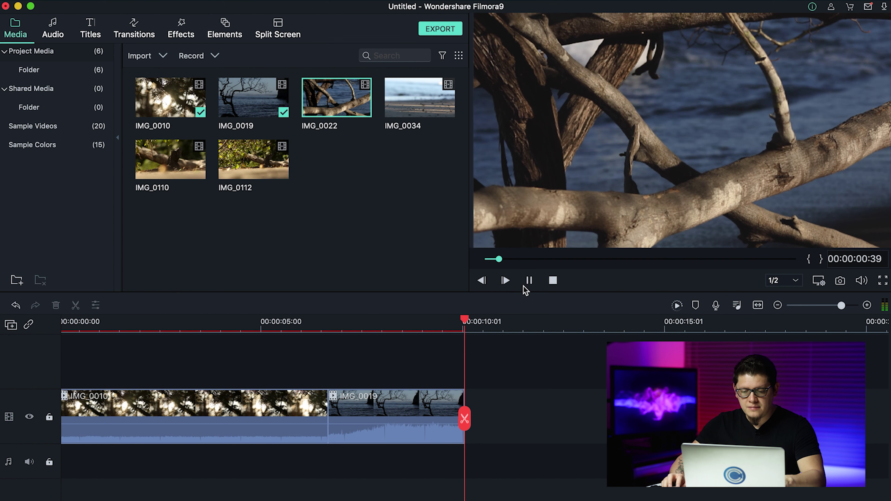
{"action": "left_click", "coordinate": [529, 280]}
{"action": "left_click_drag", "start_coordinate": [521, 263], "coordinate": [495, 262]}
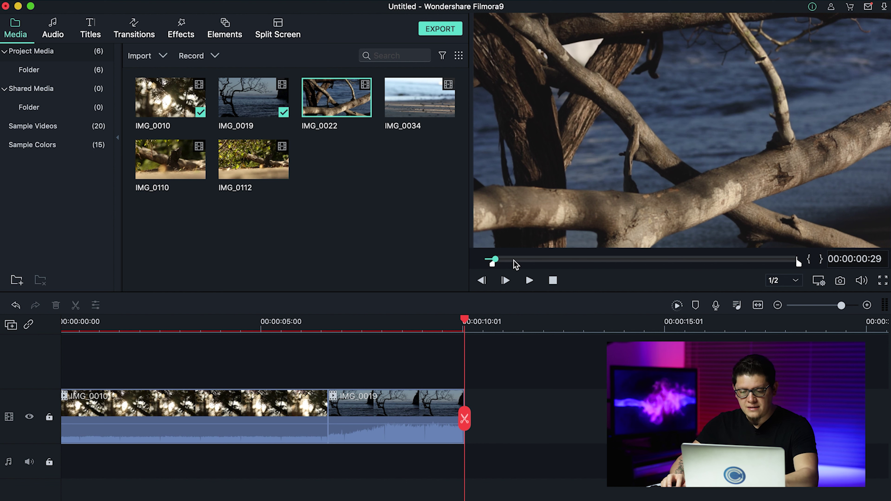
{"action": "left_click_drag", "start_coordinate": [520, 260], "coordinate": [494, 271]}
{"action": "key", "text": "space"}
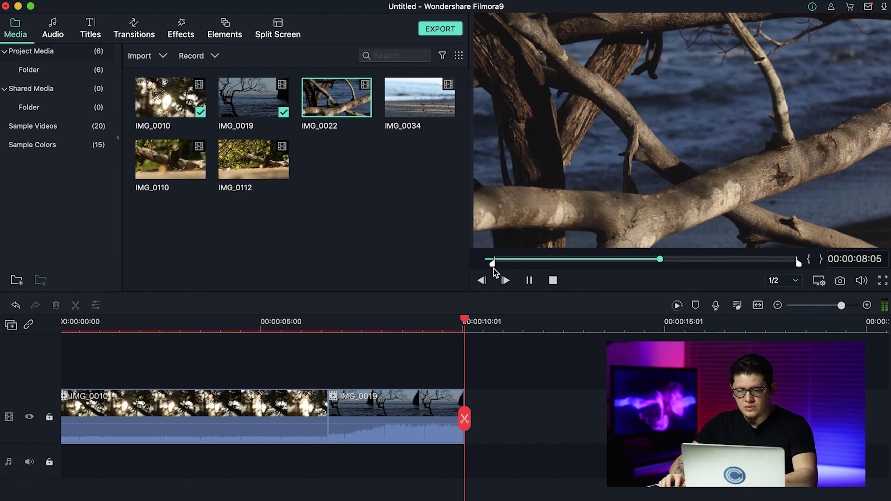
{"action": "key", "text": "space"}
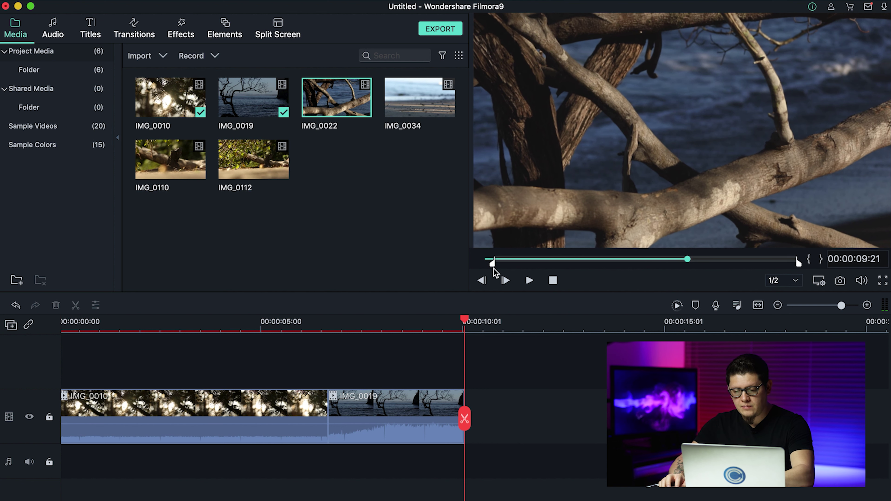
{"action": "key", "text": "o"}
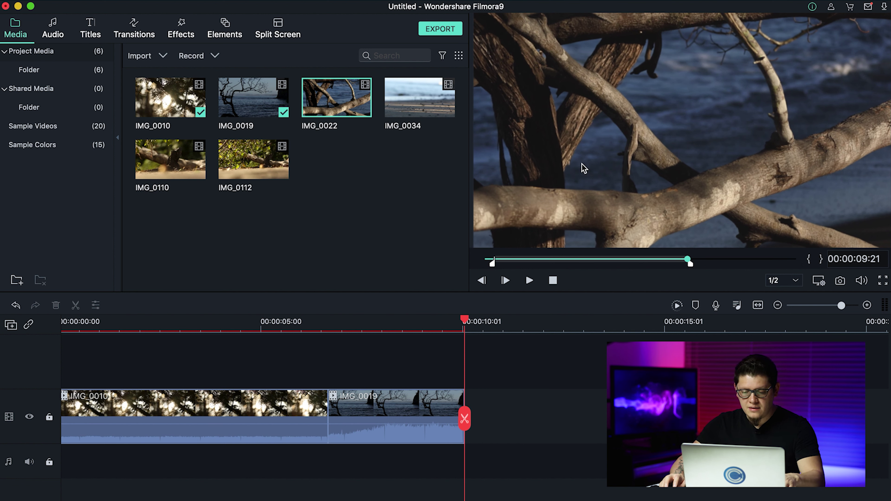
{"action": "left_click_drag", "start_coordinate": [565, 235], "coordinate": [468, 410]}
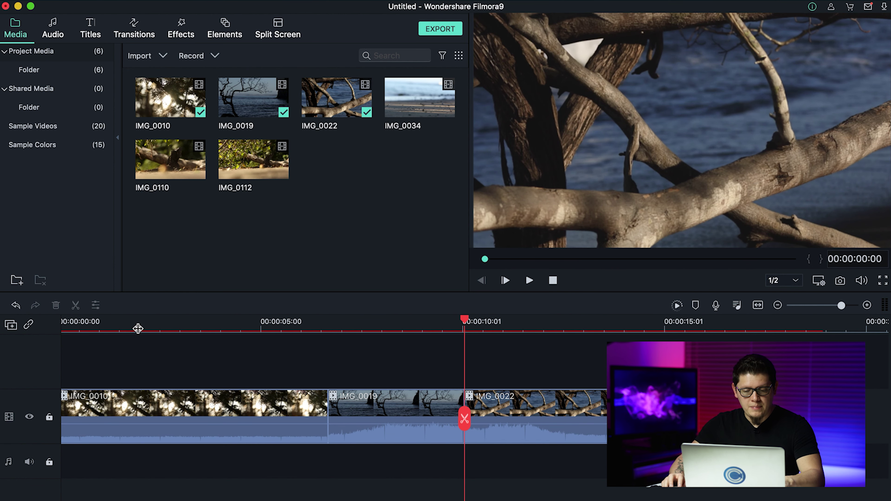
Play the three-clip sequence from the start of the timeline, pausing at about 00:00:14:21.
{"action": "left_click_drag", "start_coordinate": [462, 321], "coordinate": [27, 333]}
{"action": "key", "text": "space"}
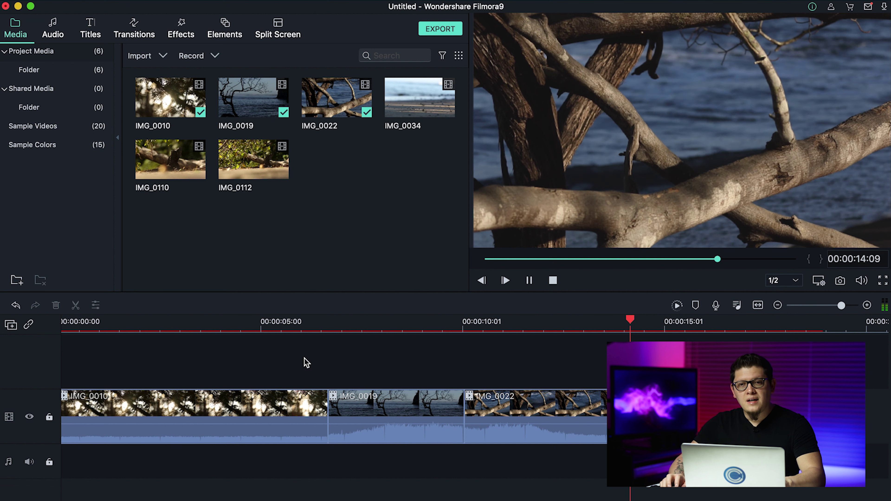
{"action": "key", "text": "space"}
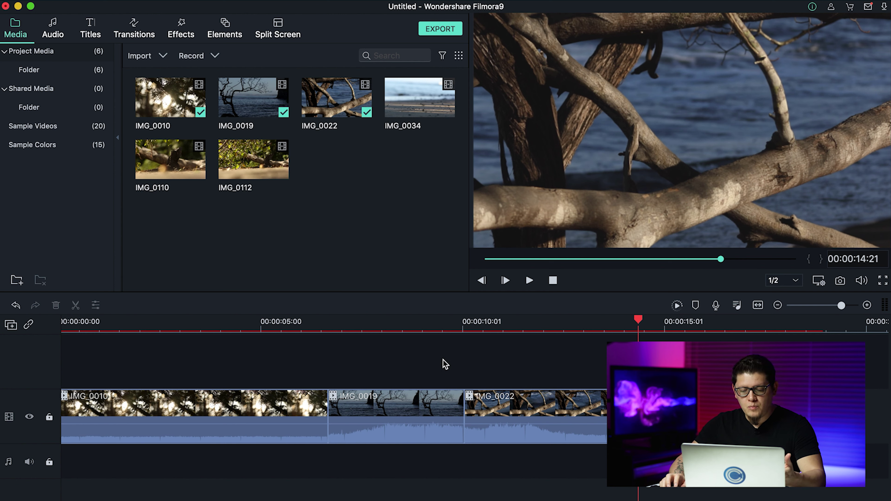
Detach the audio from the IMG_0022 timeline clip and delete the detached audio.
{"action": "left_click", "coordinate": [582, 405]}
{"action": "right_click", "coordinate": [592, 406]}
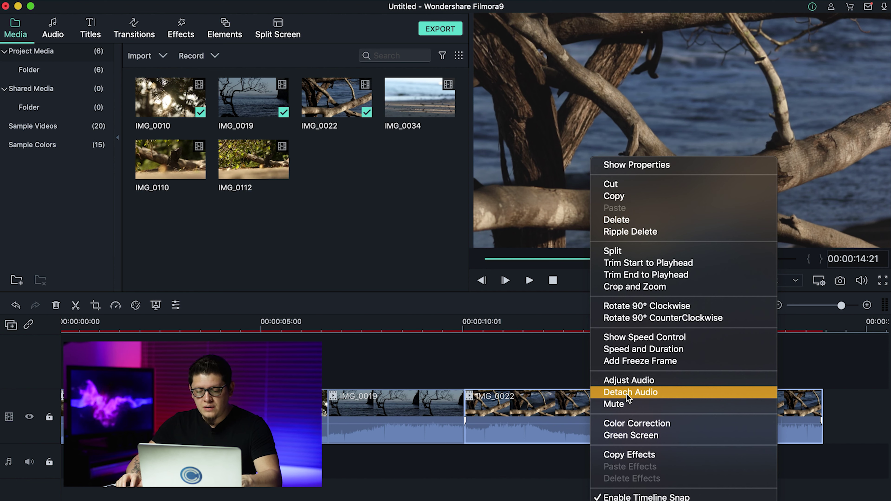
{"action": "left_click", "coordinate": [639, 393]}
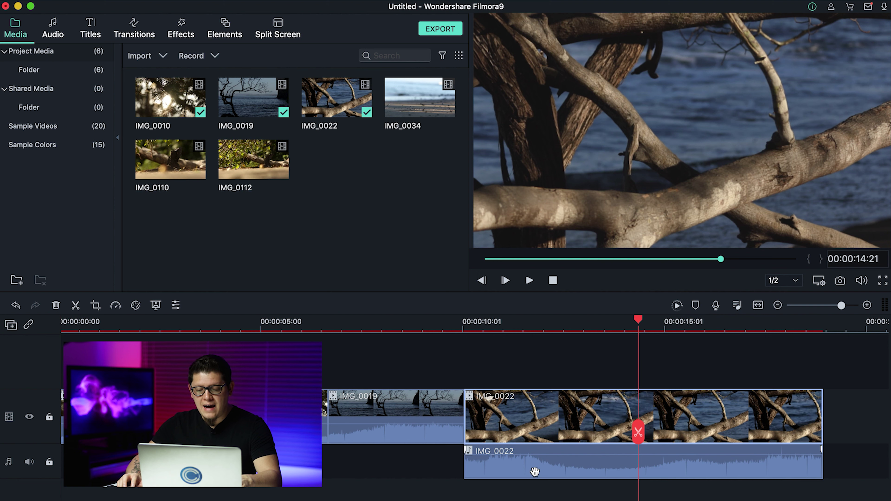
{"action": "left_click_drag", "start_coordinate": [402, 464], "coordinate": [563, 498]}
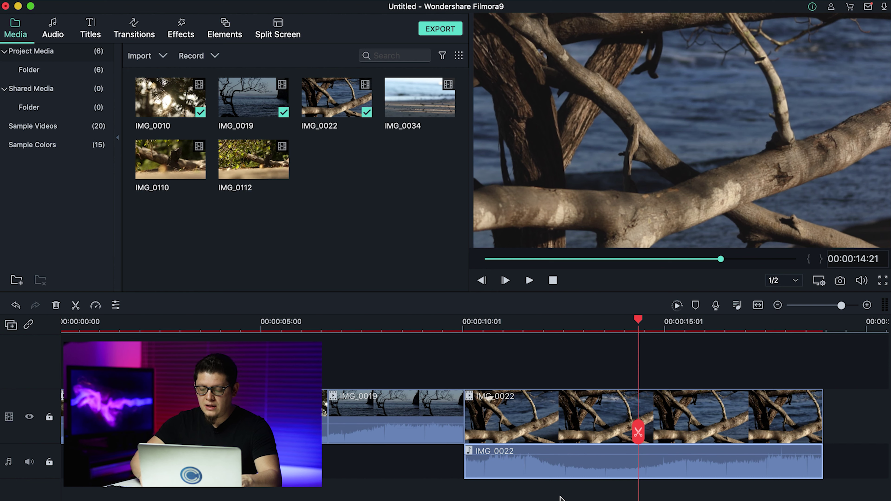
{"action": "key", "text": "Delete"}
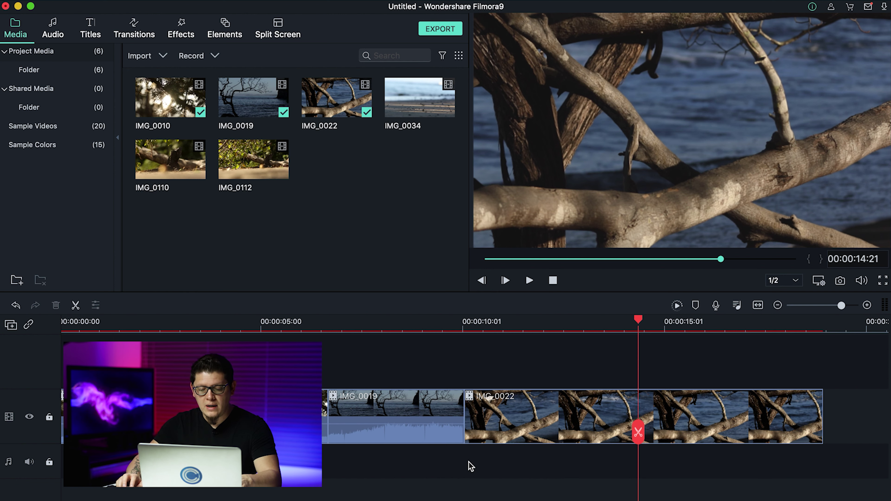
Detach the audio from the IMG_0019 and IMG_0010 timeline clips and delete both detached audio clips.
{"action": "left_click", "coordinate": [389, 414]}
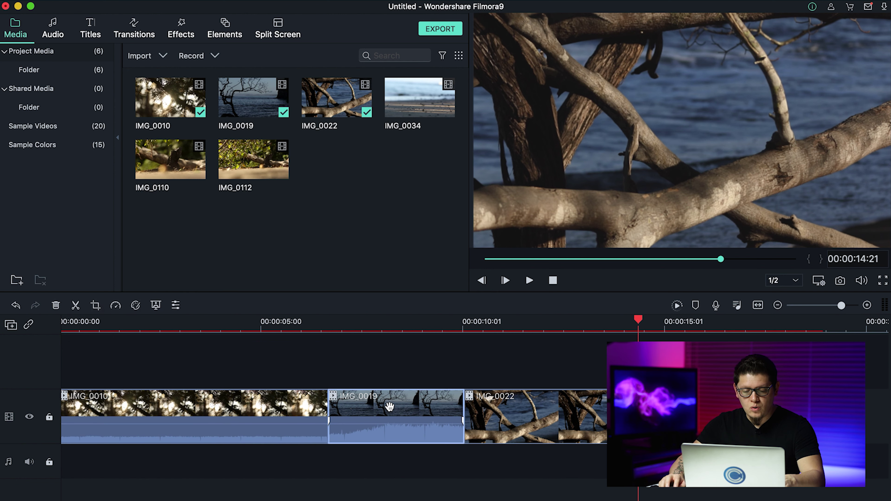
{"action": "right_click", "coordinate": [395, 406]}
{"action": "left_click", "coordinate": [438, 395]}
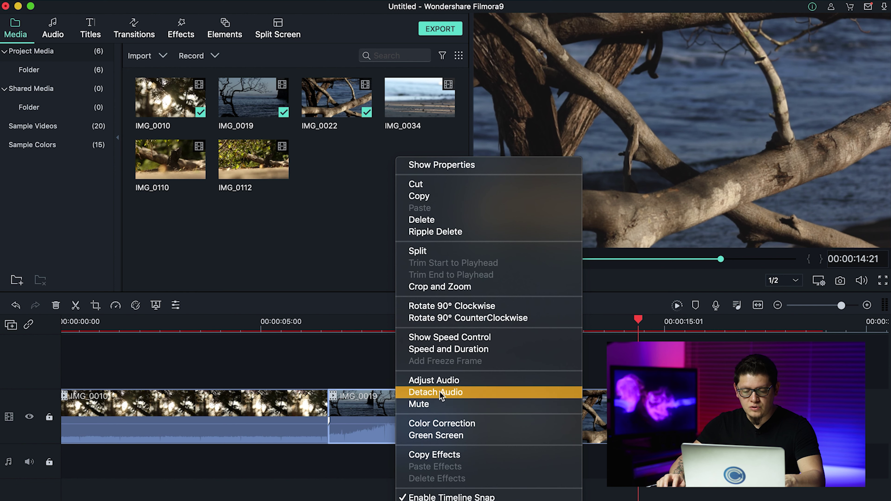
{"action": "left_click", "coordinate": [289, 401]}
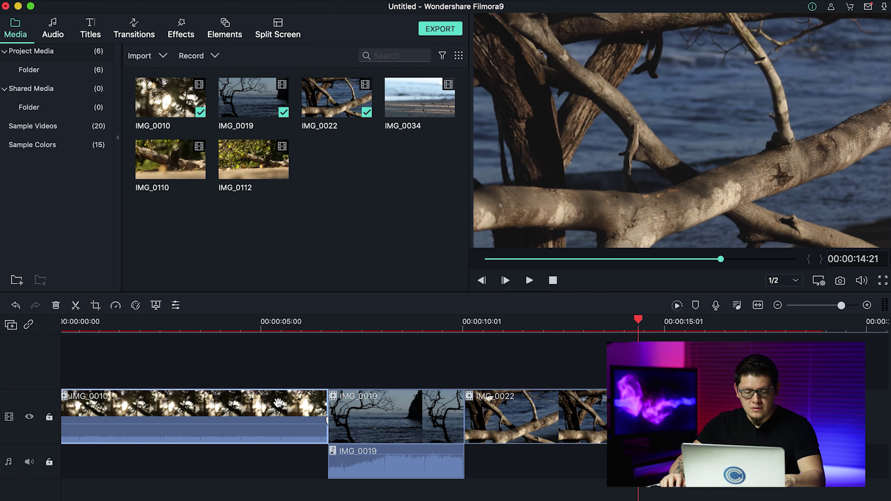
{"action": "right_click", "coordinate": [279, 403]}
{"action": "left_click", "coordinate": [314, 392]}
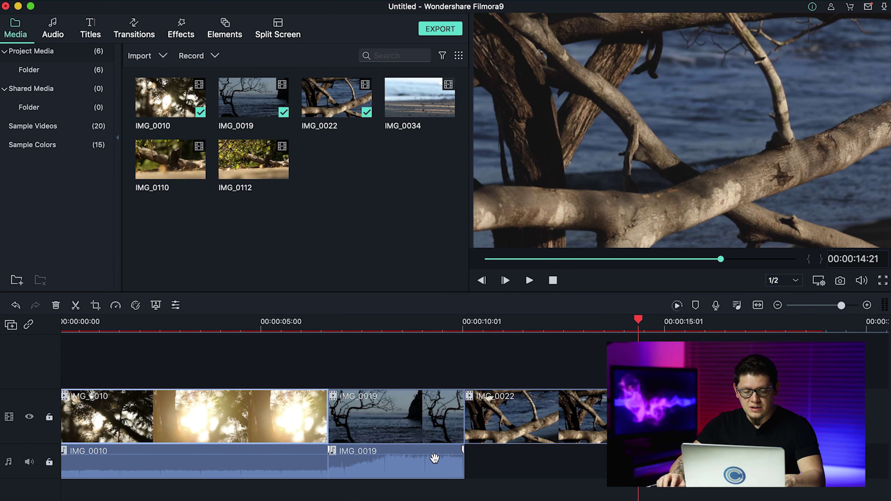
{"action": "left_click_drag", "start_coordinate": [519, 459], "coordinate": [252, 475]}
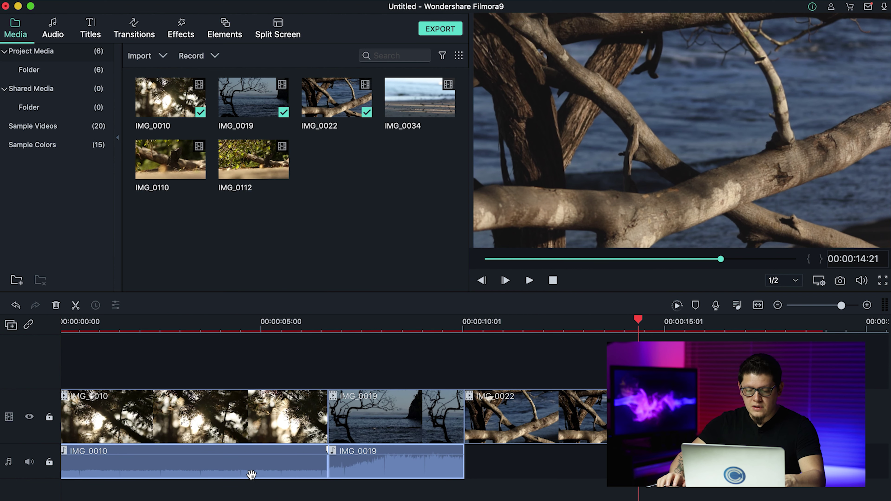
{"action": "key", "text": "Delete"}
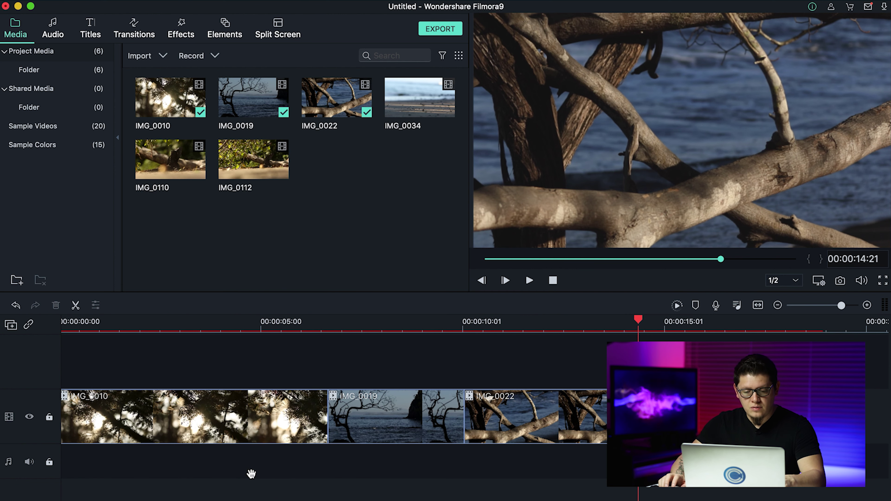
Play the timeline sequence again from about 00:00:05:00 and pause it at 00:00:13:37.
{"action": "key", "text": "space"}
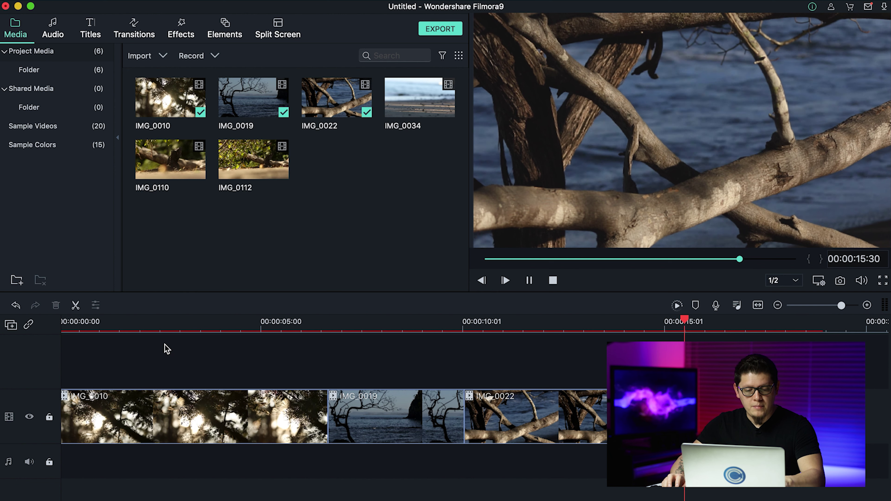
{"action": "left_click", "coordinate": [280, 322]}
{"action": "key", "text": "space"}
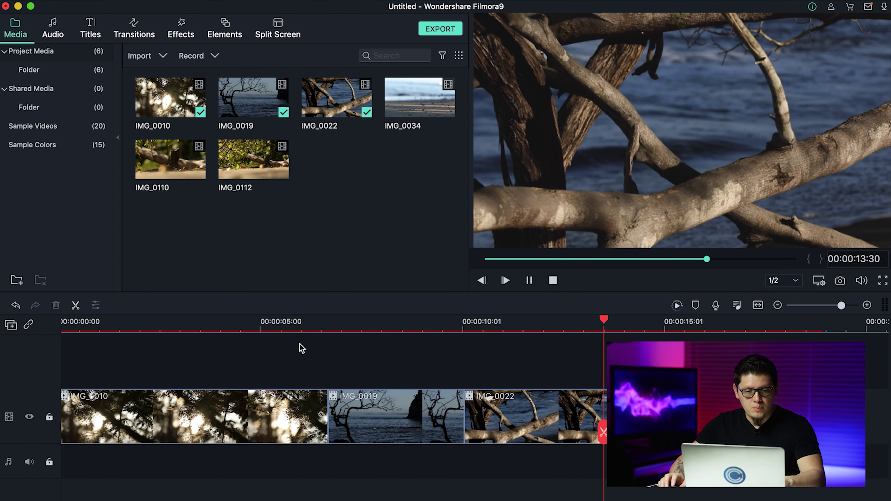
{"action": "key", "text": "space"}
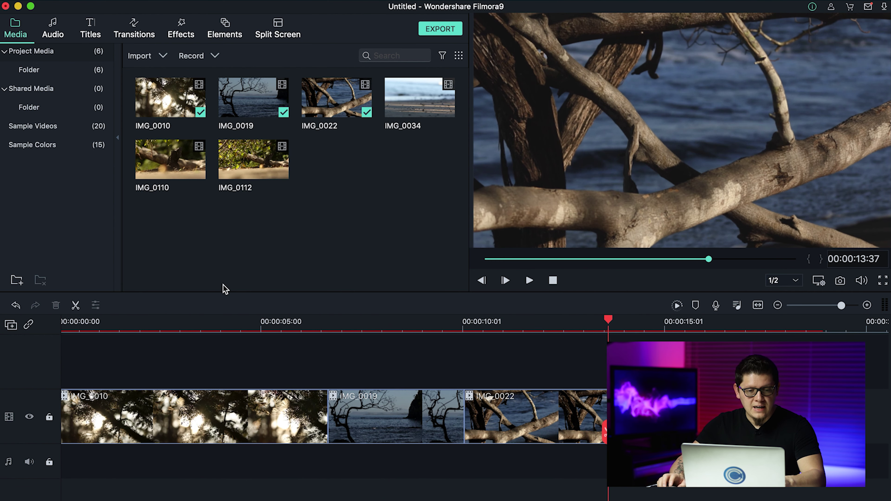
Browse the Included and iTunes audio collections and preview the Atomic Bomb sound.
{"action": "left_click", "coordinate": [52, 28]}
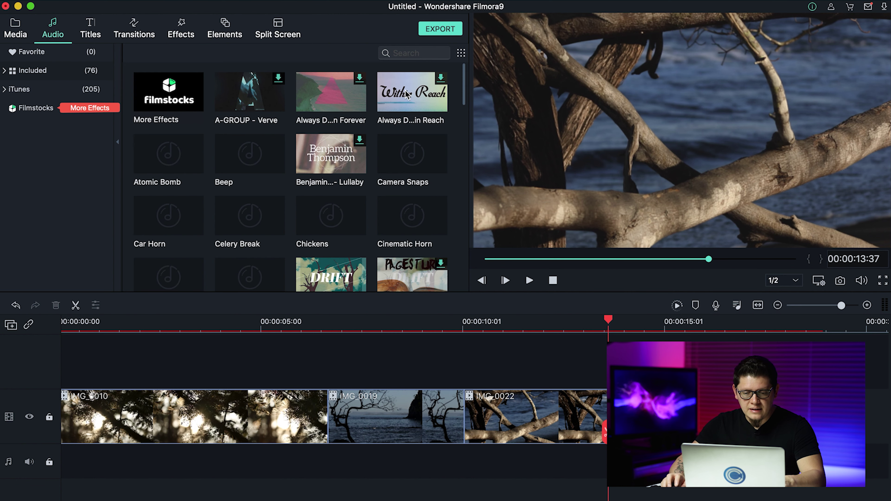
{"action": "scroll", "coordinate": [414, 102], "scroll_direction": "down", "scroll_amount": 5}
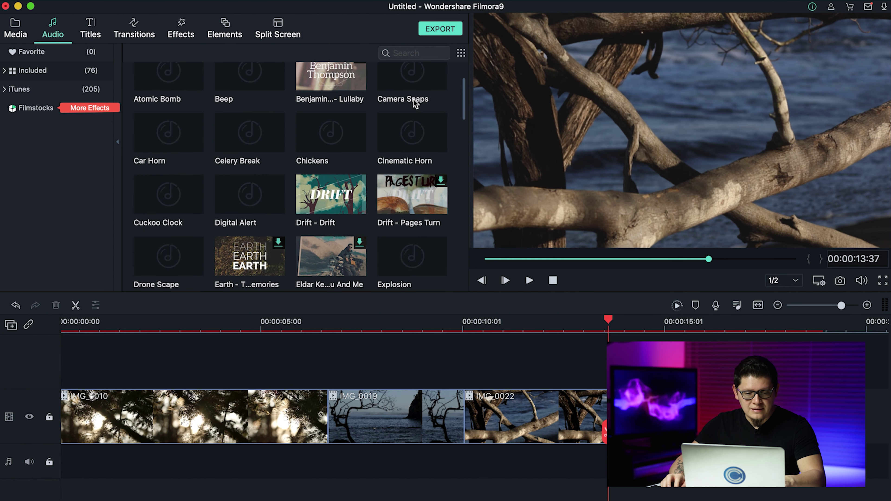
{"action": "scroll", "coordinate": [413, 99], "scroll_direction": "down", "scroll_amount": 3}
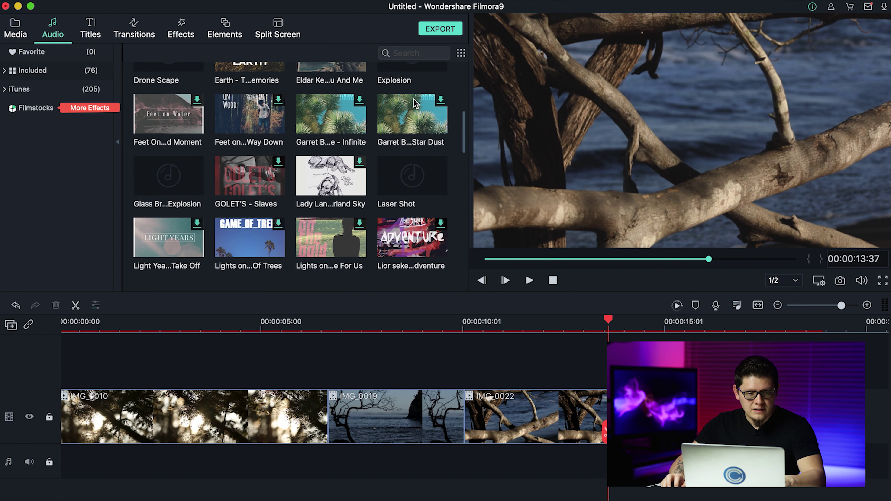
{"action": "left_click", "coordinate": [5, 71]}
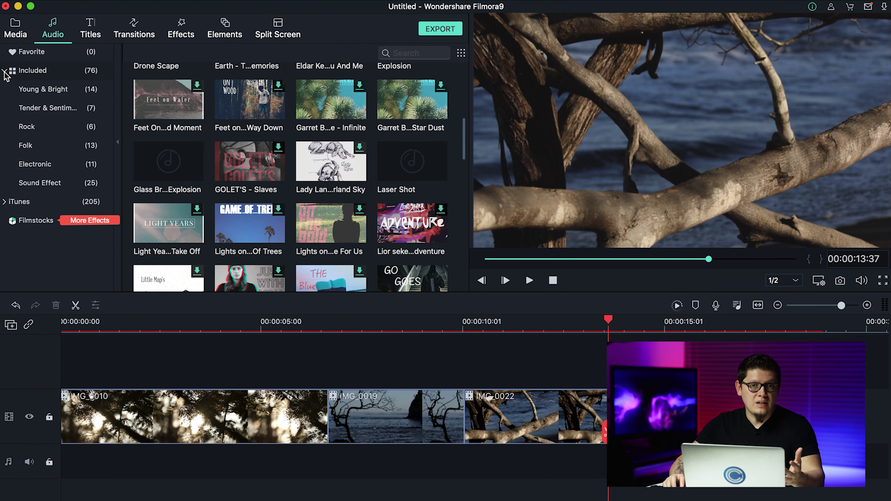
{"action": "left_click", "coordinate": [4, 71]}
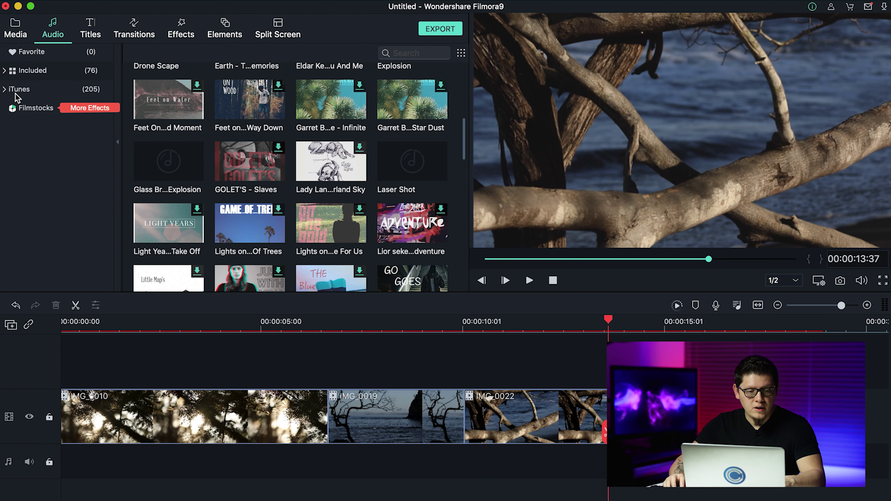
{"action": "left_click", "coordinate": [24, 93]}
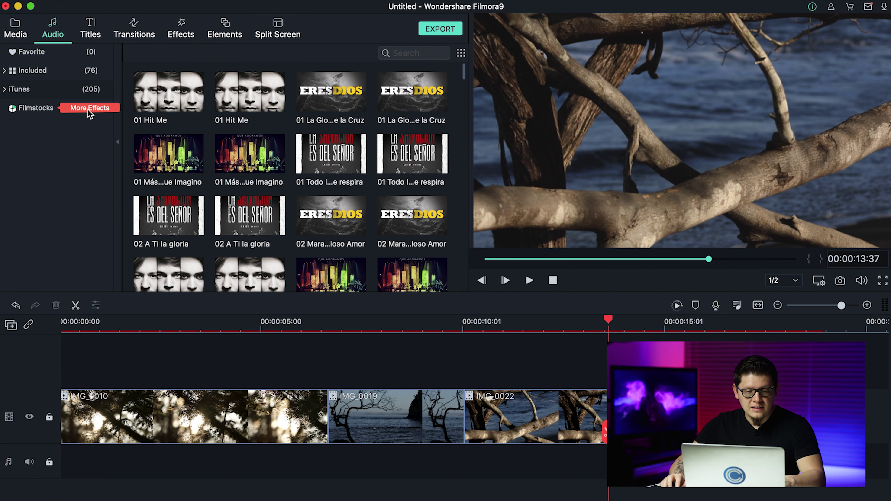
{"action": "scroll", "coordinate": [275, 141], "scroll_direction": "down", "scroll_amount": 5}
{"action": "scroll", "coordinate": [275, 141], "scroll_direction": "up", "scroll_amount": 5}
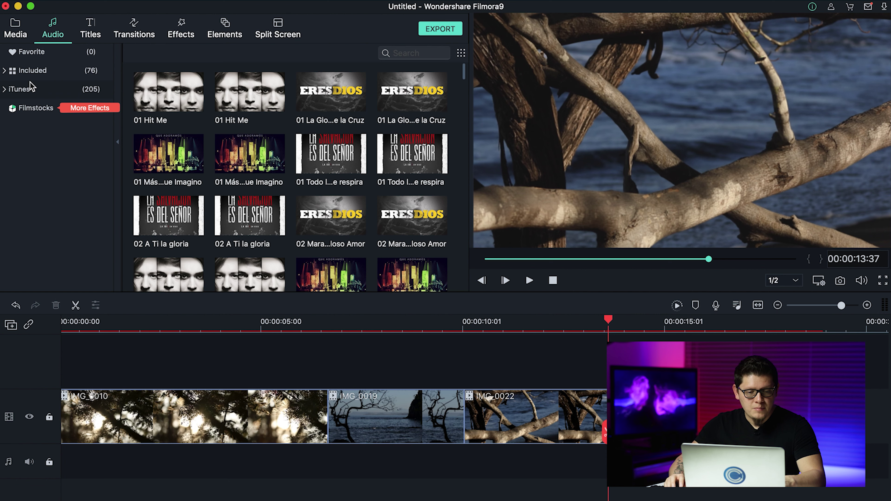
{"action": "left_click", "coordinate": [31, 71]}
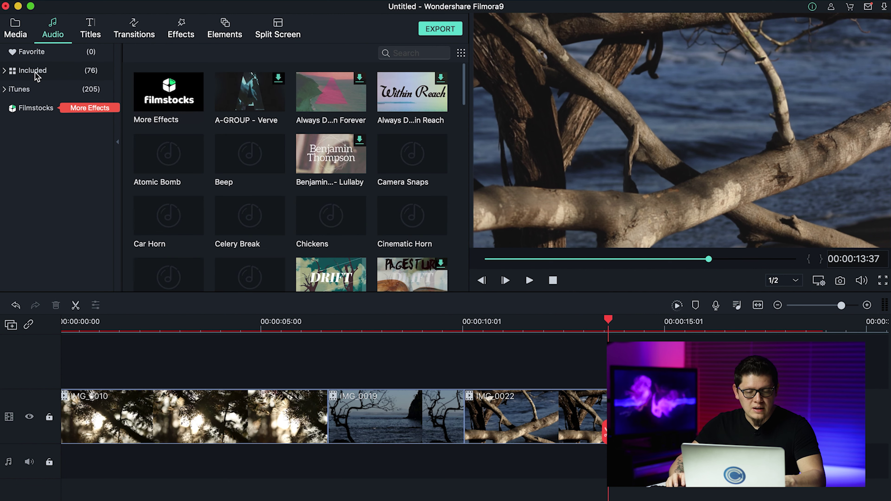
{"action": "left_click", "coordinate": [173, 160]}
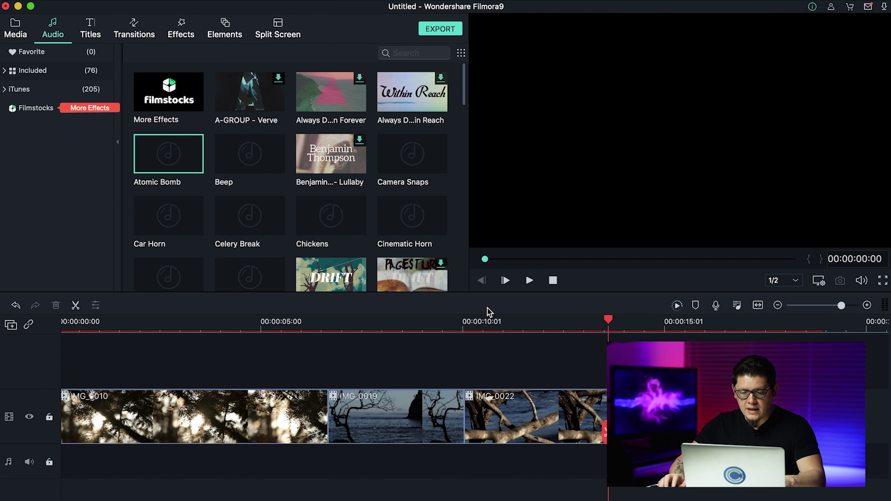
Download the Within Reach track from the Tender & Sentimental category and audition several parts of it.
{"action": "left_click", "coordinate": [4, 71]}
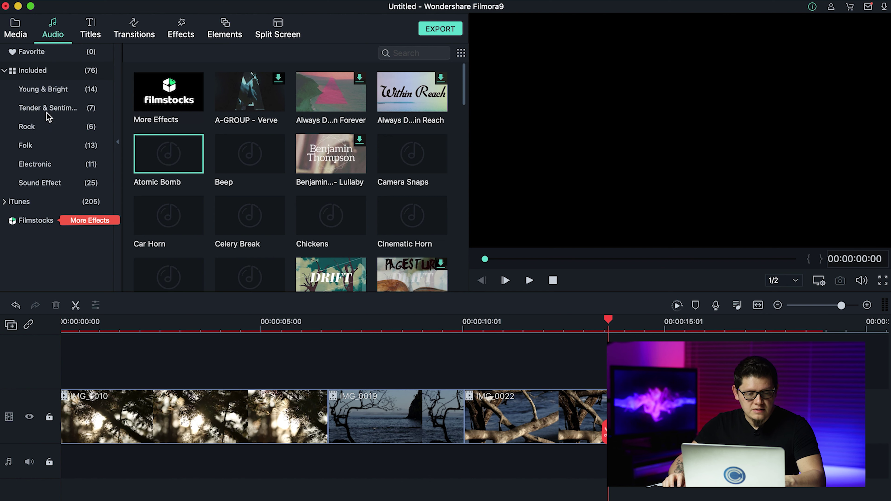
{"action": "left_click", "coordinate": [57, 108]}
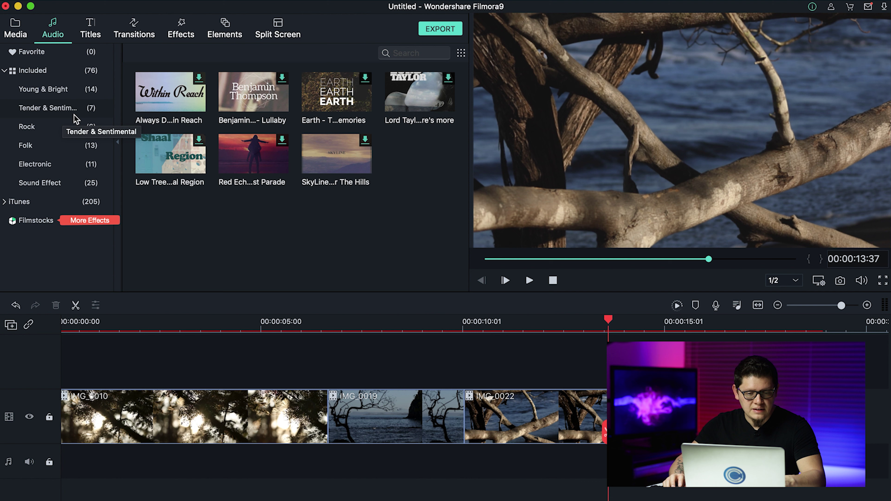
{"action": "left_click", "coordinate": [177, 98]}
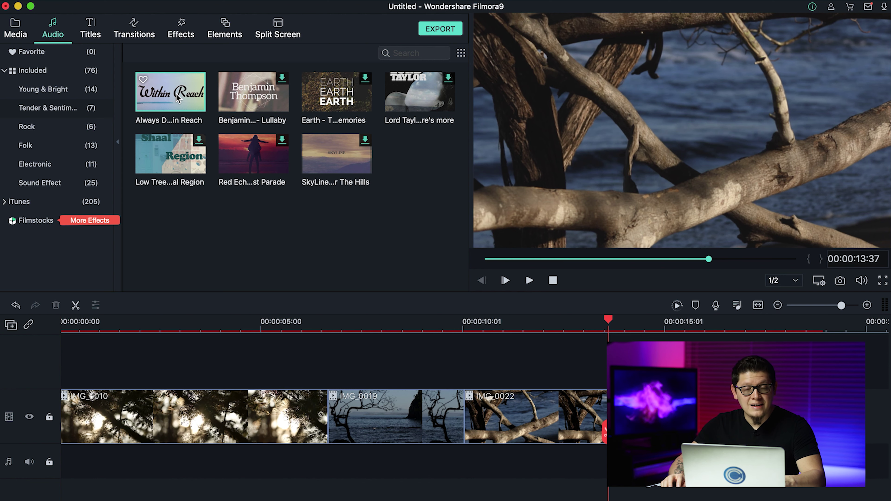
{"action": "double_click", "coordinate": [165, 102]}
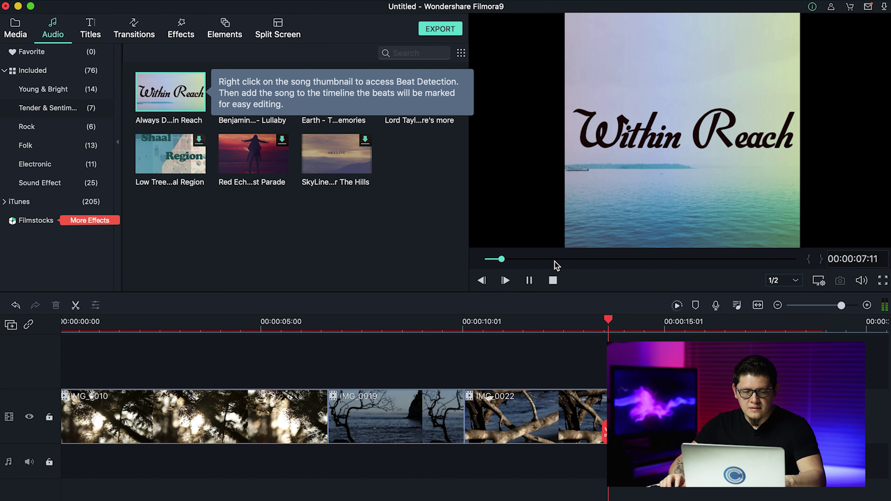
{"action": "left_click", "coordinate": [563, 259]}
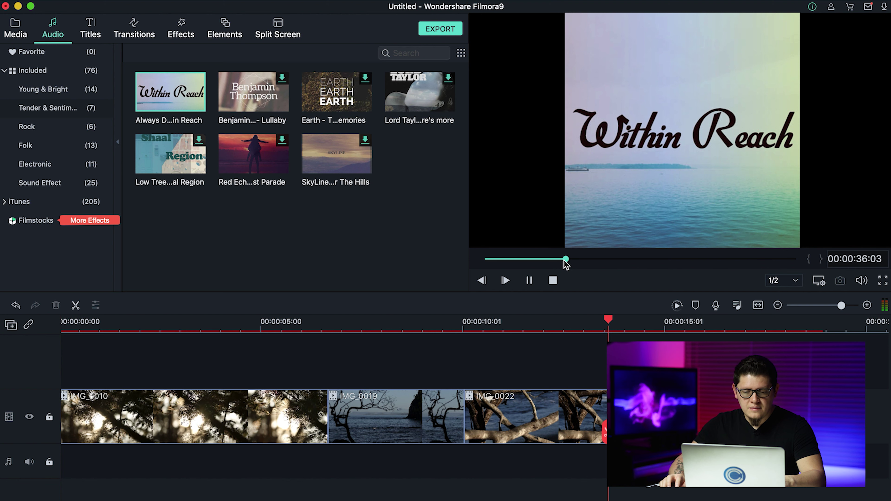
{"action": "left_click", "coordinate": [537, 260]}
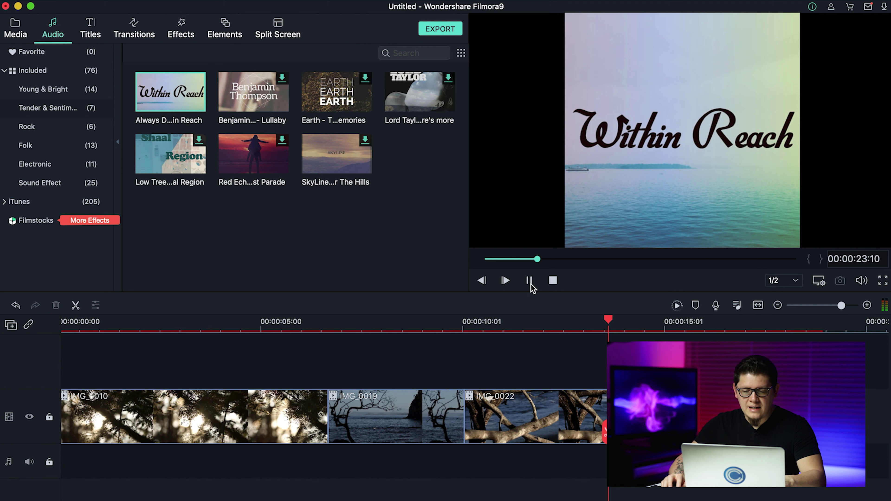
{"action": "left_click_drag", "start_coordinate": [512, 259], "coordinate": [643, 259]}
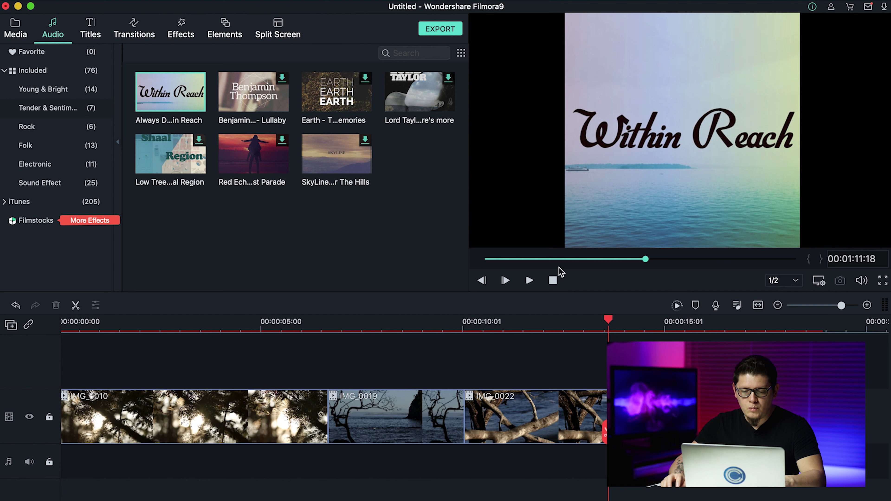
{"action": "left_click", "coordinate": [529, 280]}
Download the Earth track The Rhythm Of Memories and audition it from its start and from 00:00:23:10.
{"action": "left_click", "coordinate": [332, 93]}
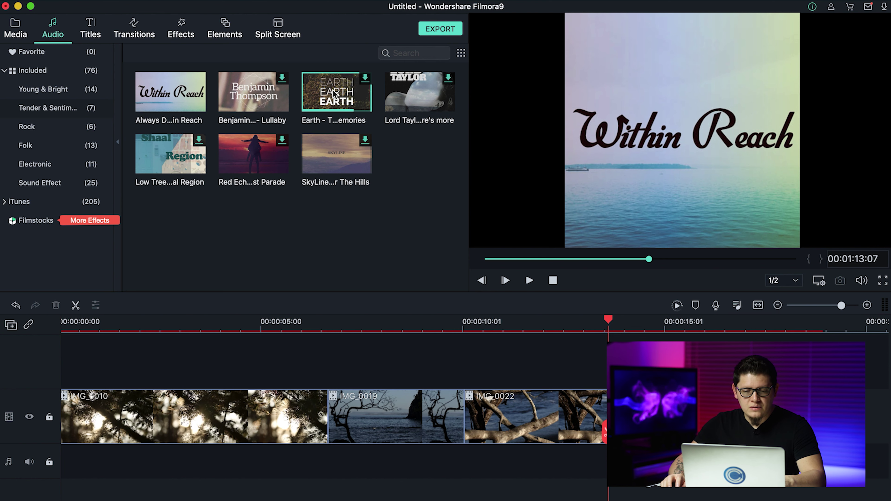
{"action": "double_click", "coordinate": [342, 94]}
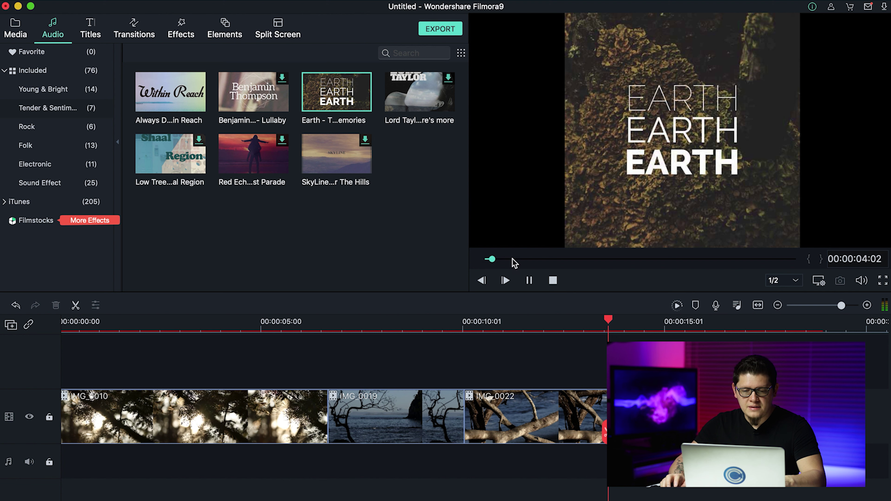
{"action": "left_click", "coordinate": [527, 260]}
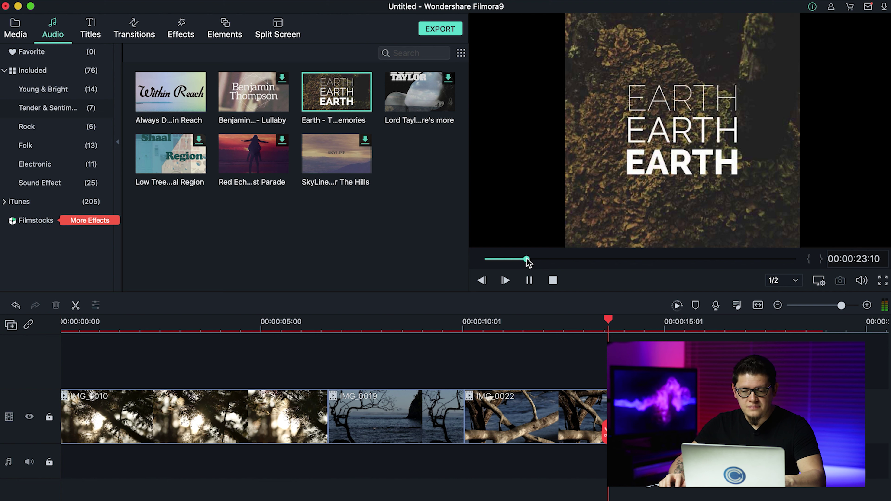
{"action": "left_click", "coordinate": [529, 283]}
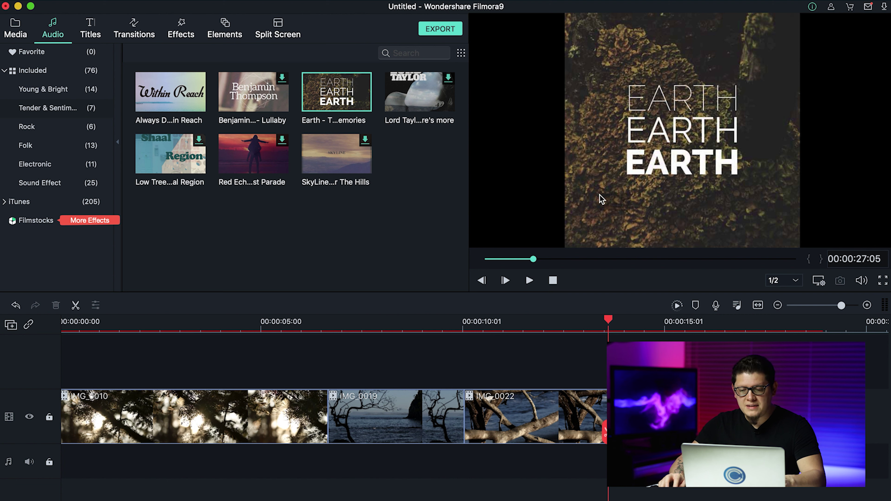
Place the Earth track at the start of the audio track, split it at the end of IMG_0022 and delete the excess.
{"action": "left_click_drag", "start_coordinate": [337, 91], "coordinate": [64, 454]}
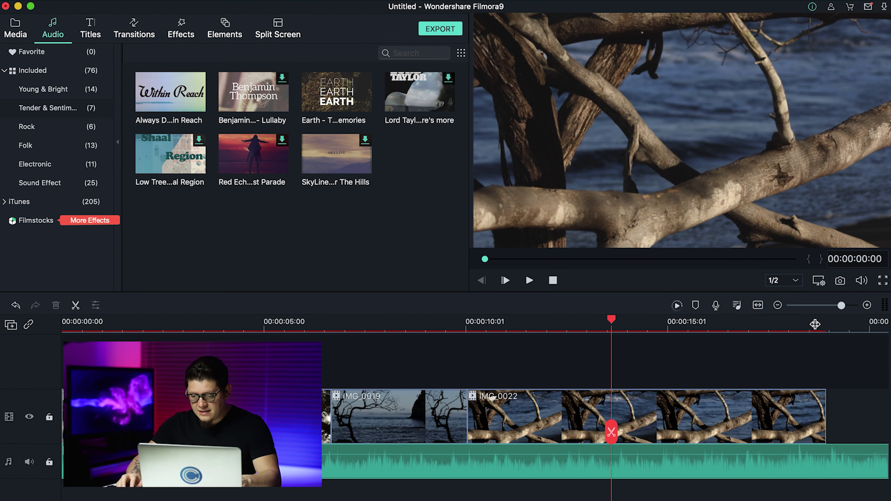
{"action": "mouse_move", "coordinate": [612, 319]}
{"action": "left_mouse_down"}
{"action": "mouse_move", "coordinate": [832, 340]}
{"action": "mouse_move", "coordinate": [825, 338]}
{"action": "left_mouse_up"}
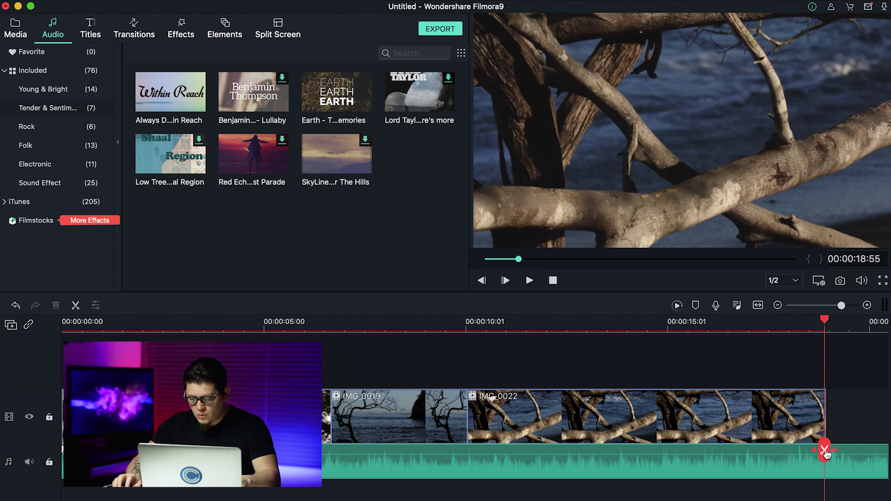
{"action": "left_click", "coordinate": [825, 453]}
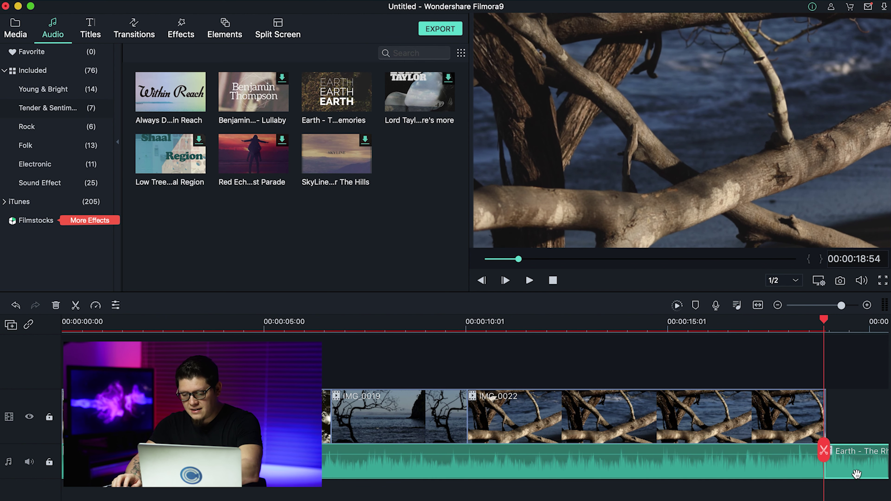
{"action": "key", "text": "Delete"}
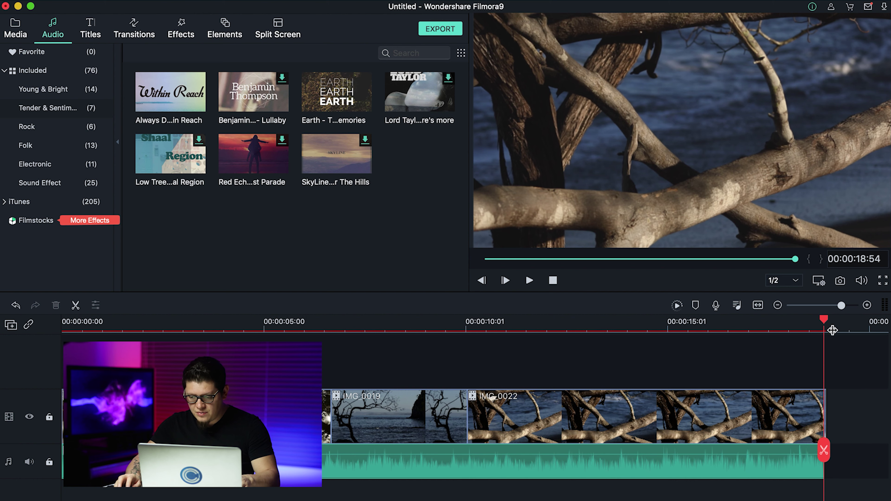
{"action": "scroll", "coordinate": [833, 330], "scroll_direction": "down", "scroll_amount": 6}
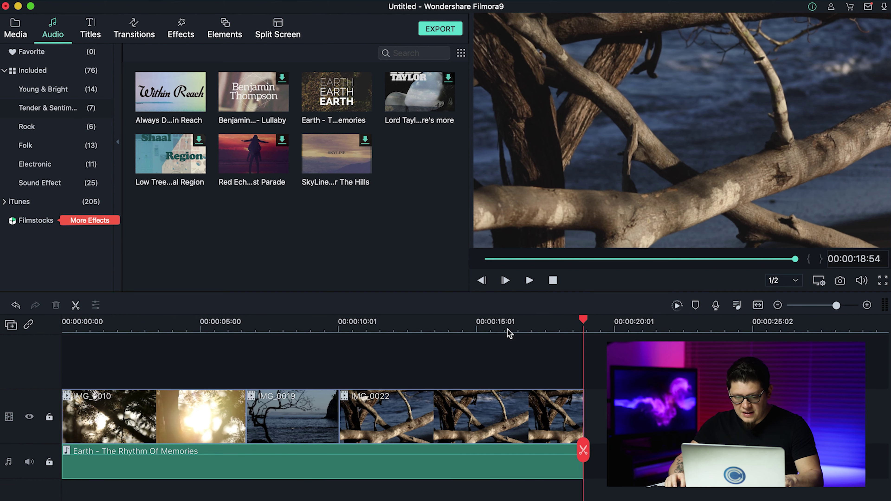
{"action": "scroll", "coordinate": [248, 337], "scroll_direction": "up", "scroll_amount": 5}
{"action": "scroll", "coordinate": [245, 351], "scroll_direction": "right", "scroll_amount": 5}
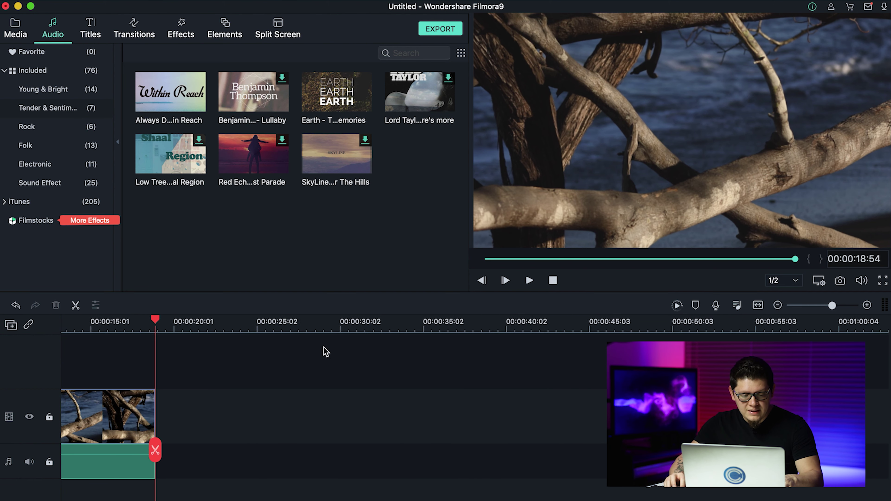
Check where the video and music end, and play the sequence from its start to review the clips with the background music.
{"action": "scroll", "coordinate": [497, 368], "scroll_direction": "up", "scroll_amount": 6}
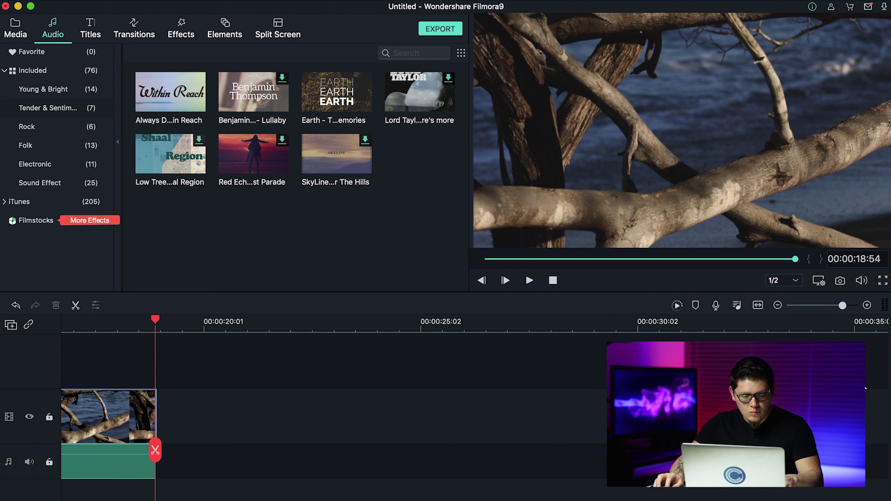
{"action": "left_click_drag", "start_coordinate": [154, 320], "coordinate": [113, 320]}
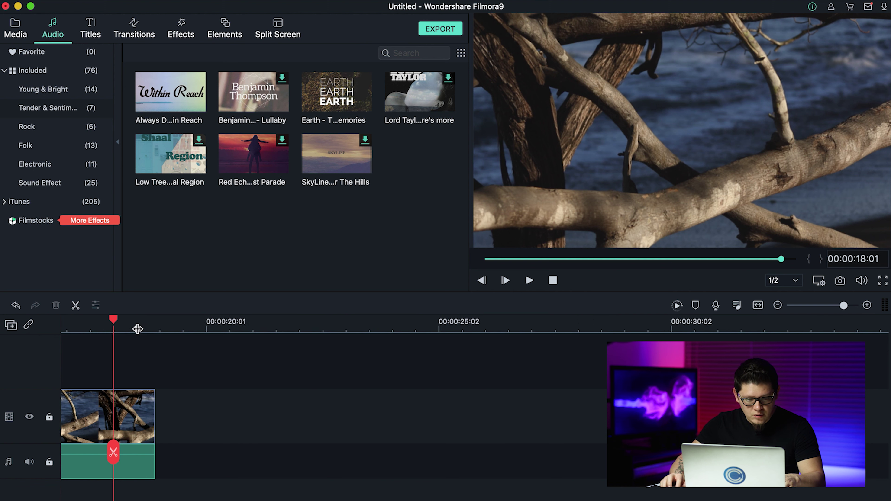
{"action": "scroll", "coordinate": [137, 328], "scroll_direction": "down", "scroll_amount": 3}
{"action": "scroll", "coordinate": [377, 326], "scroll_direction": "down", "scroll_amount": 5}
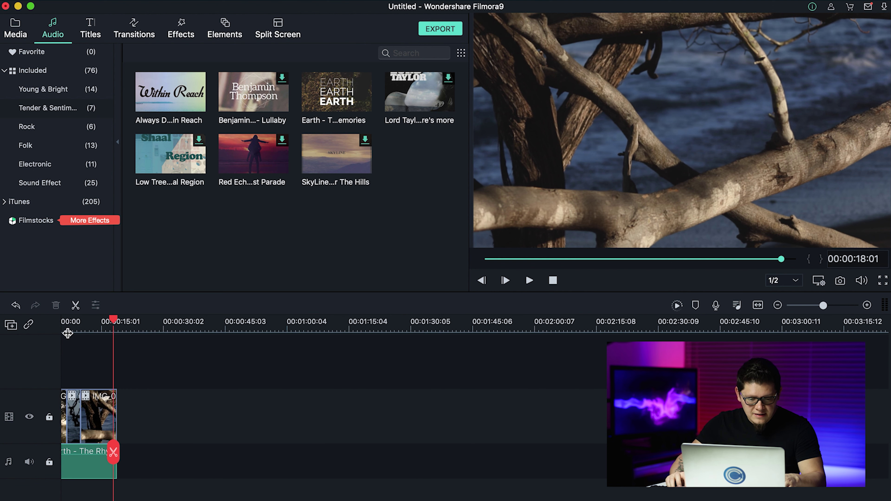
{"action": "scroll", "coordinate": [67, 333], "scroll_direction": "up", "scroll_amount": 5}
{"action": "scroll", "coordinate": [103, 336], "scroll_direction": "up", "scroll_amount": 4}
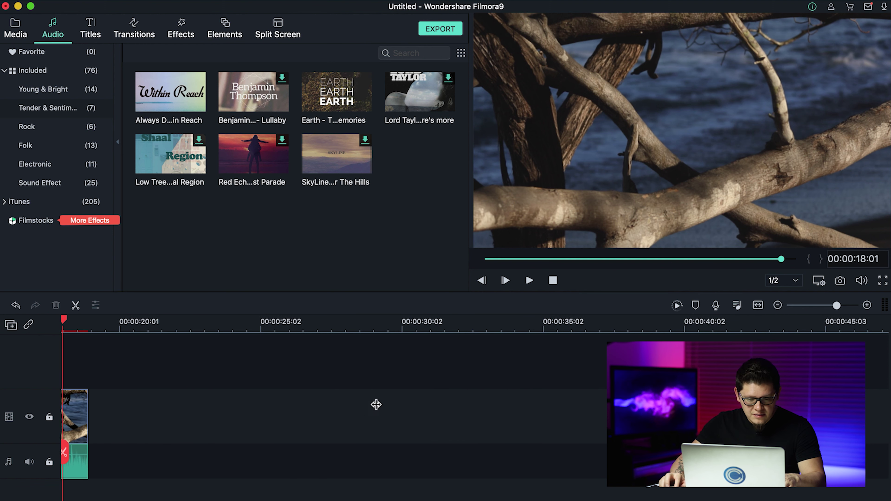
{"action": "scroll", "coordinate": [376, 404], "scroll_direction": "left", "scroll_amount": 10}
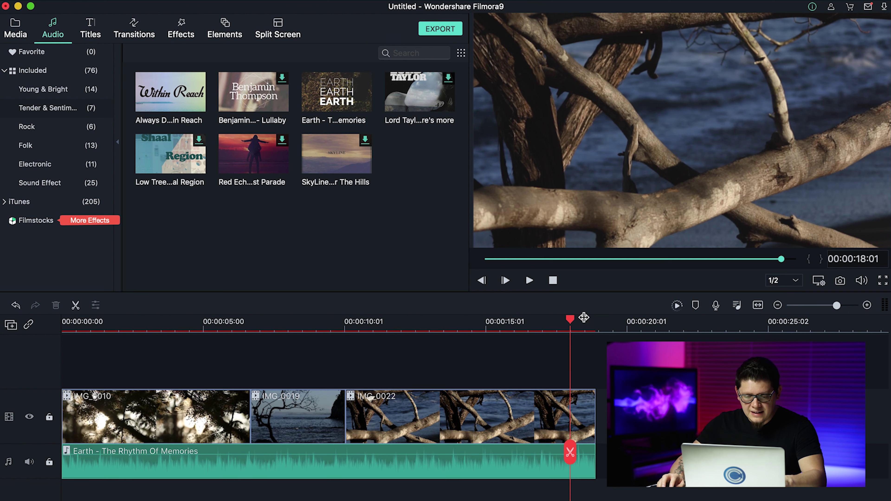
{"action": "left_click_drag", "start_coordinate": [572, 323], "coordinate": [24, 325]}
{"action": "key", "text": "space"}
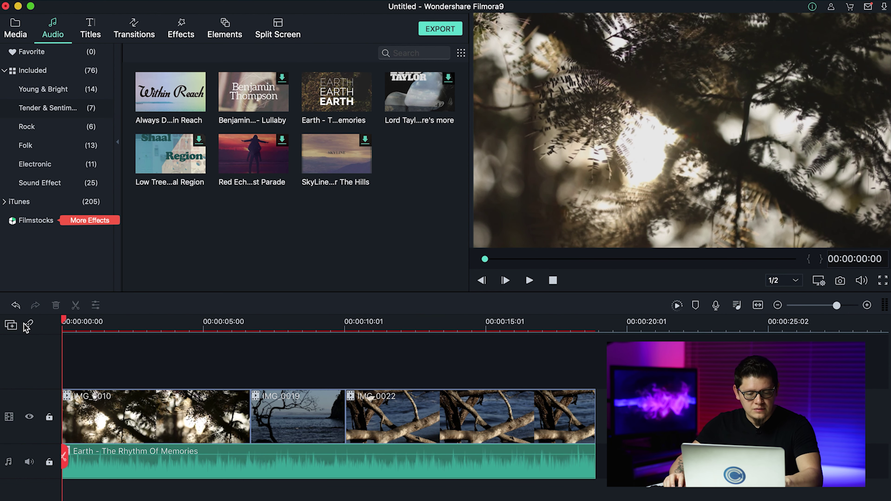
{"action": "key", "text": "space"}
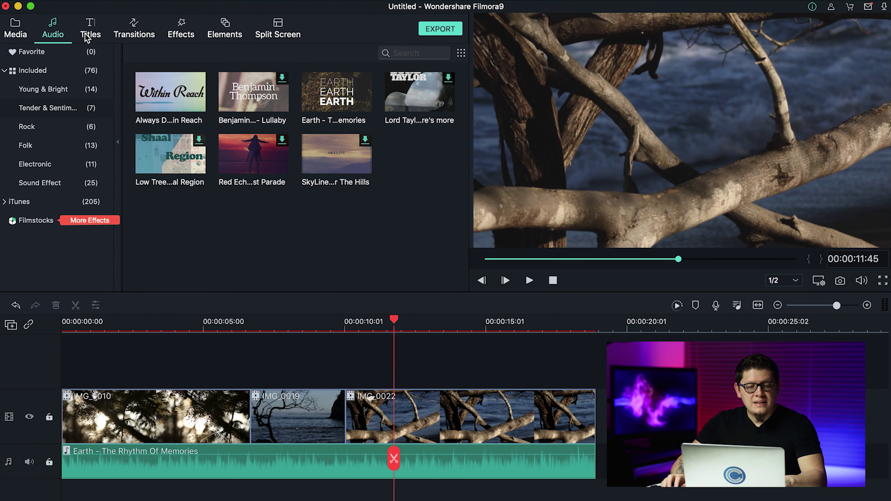
Place the Title 2 preset at the start of the timeline on a track above IMG_0010.
{"action": "left_click", "coordinate": [90, 28]}
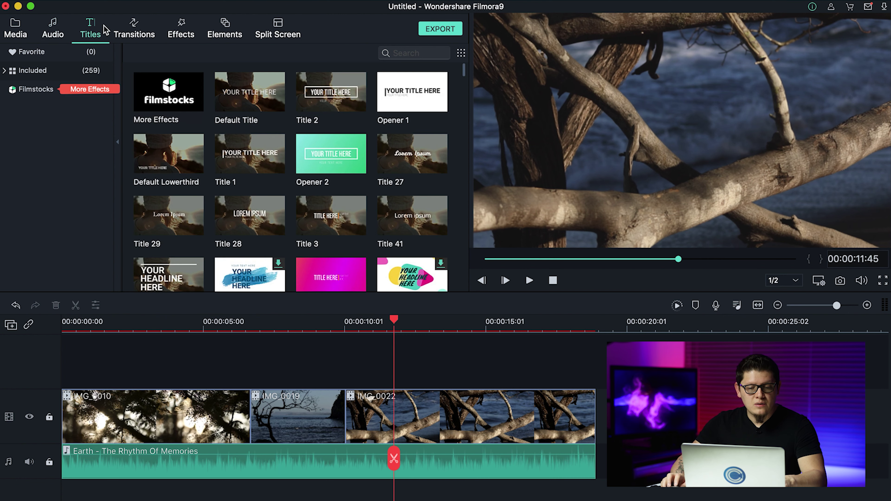
{"action": "mouse_move", "coordinate": [259, 103]}
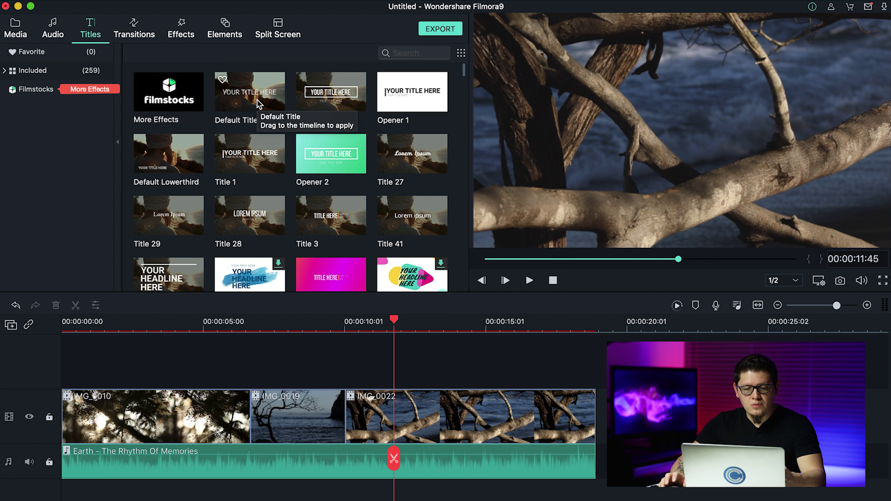
{"action": "scroll", "coordinate": [337, 167], "scroll_direction": "down", "scroll_amount": 3}
{"action": "scroll", "coordinate": [336, 168], "scroll_direction": "up", "scroll_amount": 3}
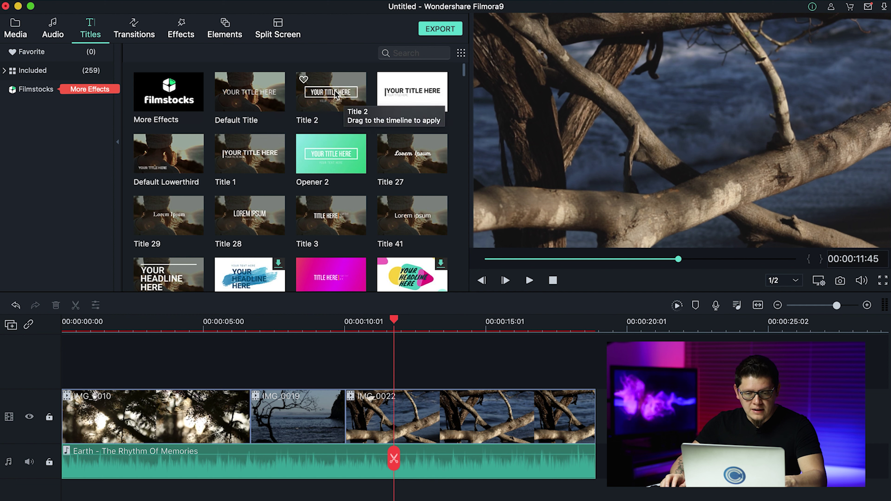
{"action": "left_click_drag", "start_coordinate": [332, 95], "coordinate": [320, 122]}
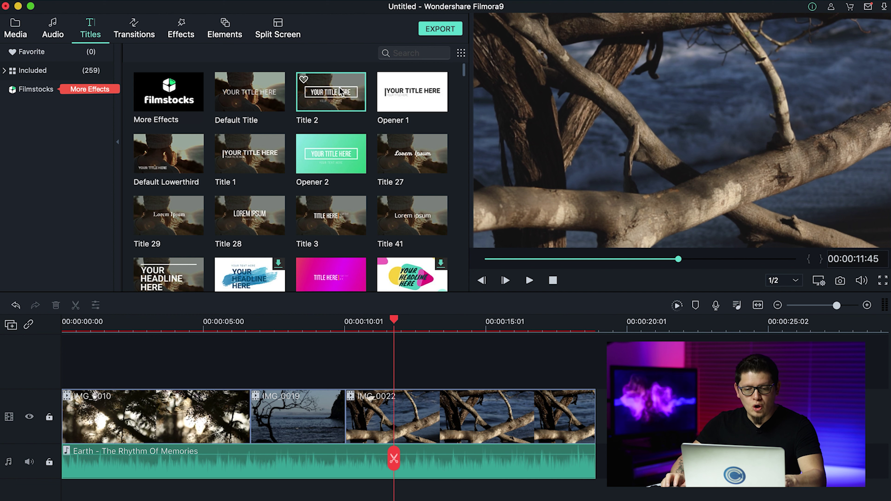
{"action": "left_click_drag", "start_coordinate": [335, 99], "coordinate": [63, 363]}
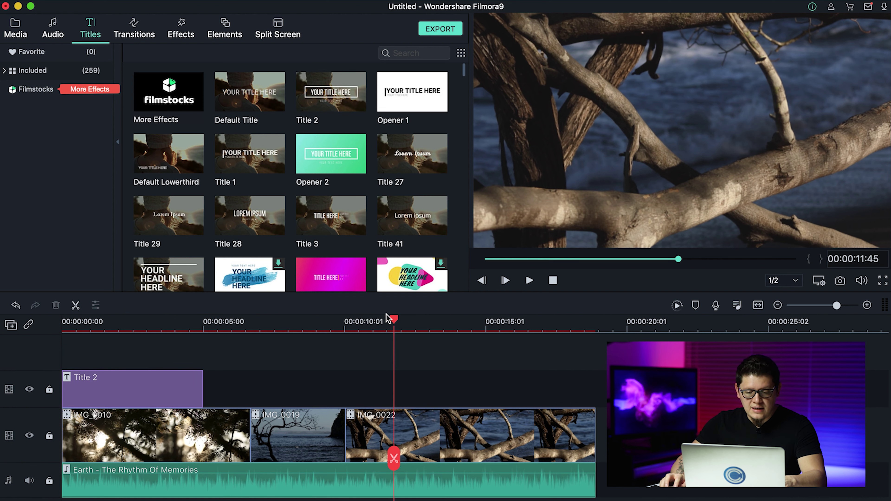
Play the Title 2 animation over IMG_0010 from 00:00:01:18.
{"action": "left_click_drag", "start_coordinate": [397, 322], "coordinate": [103, 336]}
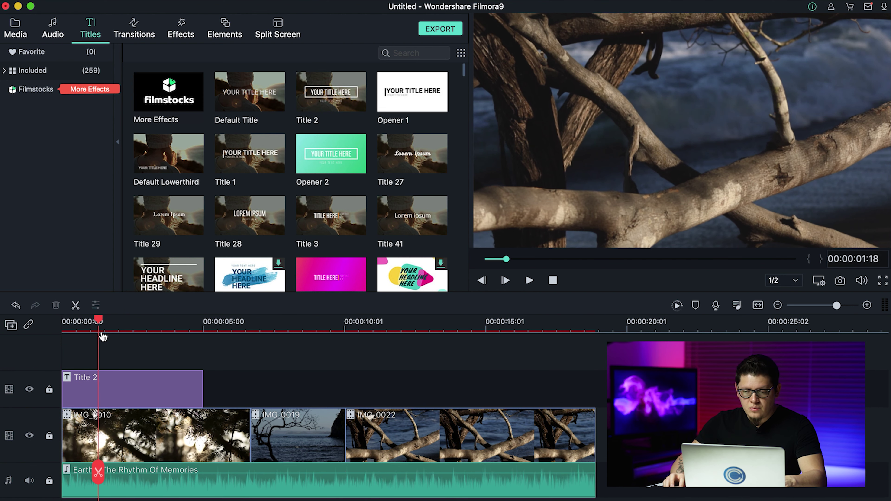
{"action": "key", "text": "space"}
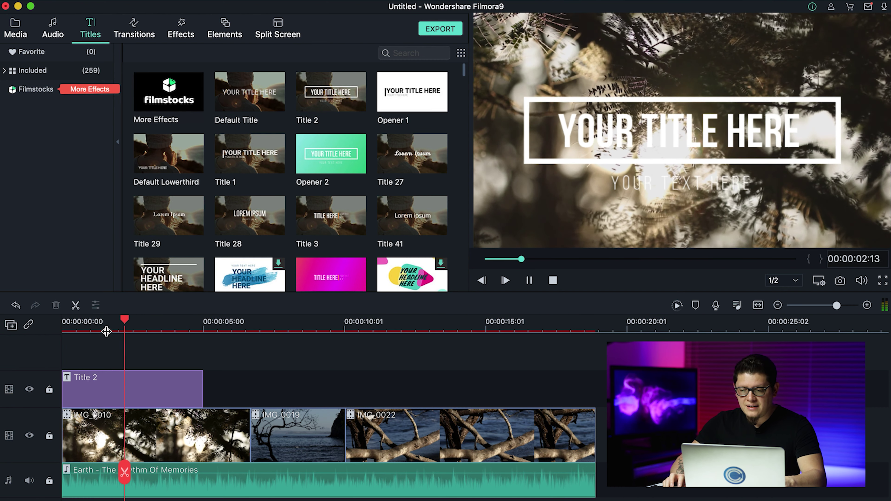
{"action": "key", "text": "space"}
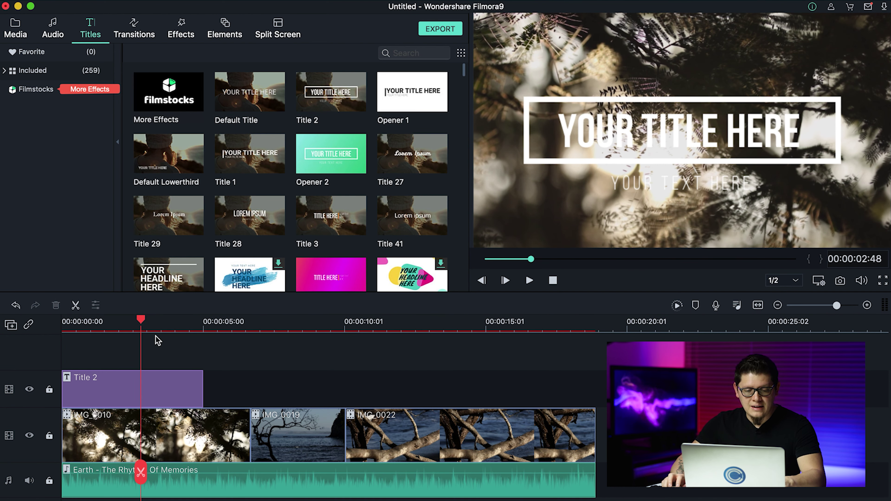
{"action": "key", "text": "space"}
Replace the main text of the Title 2 clip with CORTO CLIC.
{"action": "left_click", "coordinate": [151, 387]}
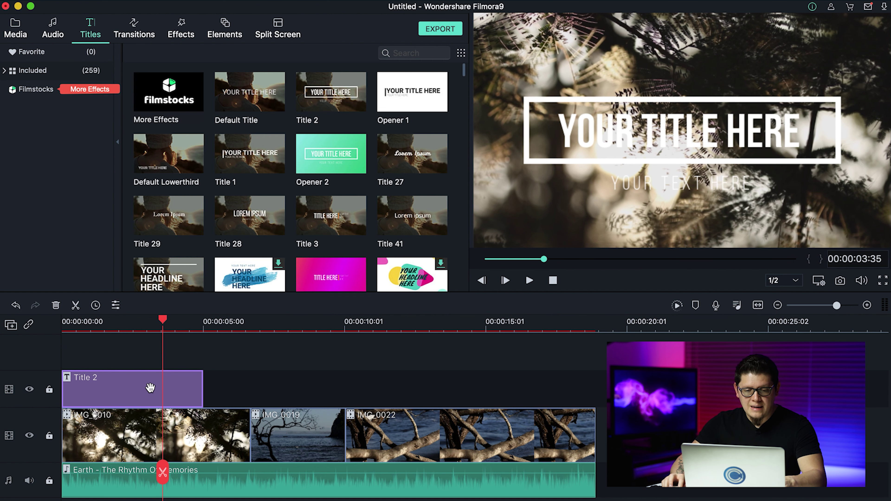
{"action": "double_click", "coordinate": [142, 389]}
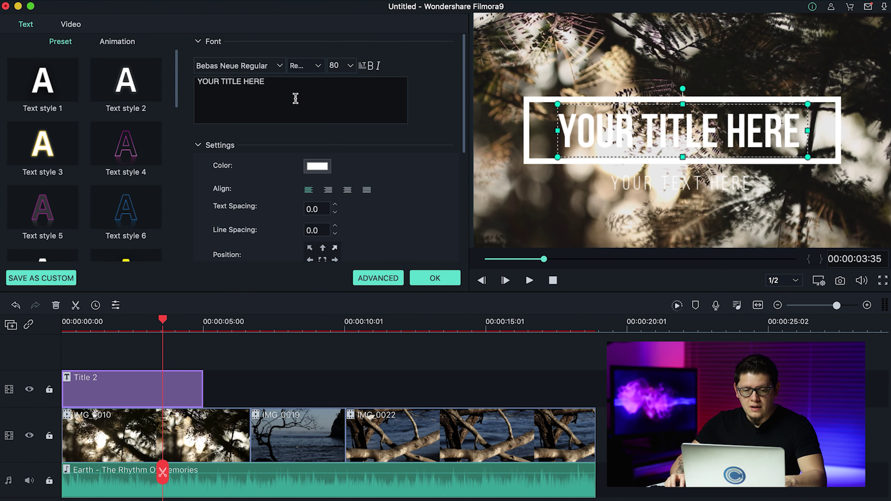
{"action": "left_click_drag", "start_coordinate": [287, 87], "coordinate": [189, 85]}
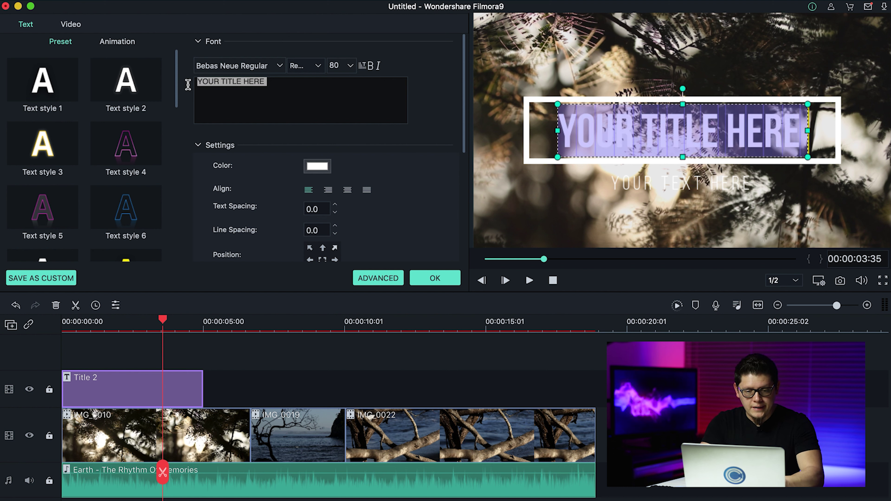
{"action": "type", "text": "CORTO CLIC"}
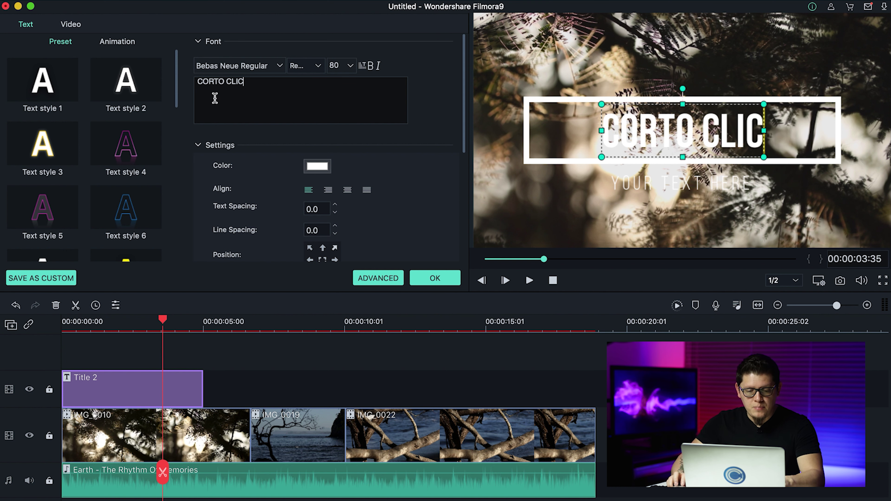
Replace the title's secondary text line with TUTORIAL DE EDICION.
{"action": "mouse_move", "coordinate": [160, 320]}
{"action": "left_mouse_down"}
{"action": "mouse_move", "coordinate": [47, 322]}
{"action": "mouse_move", "coordinate": [162, 318]}
{"action": "left_mouse_up"}
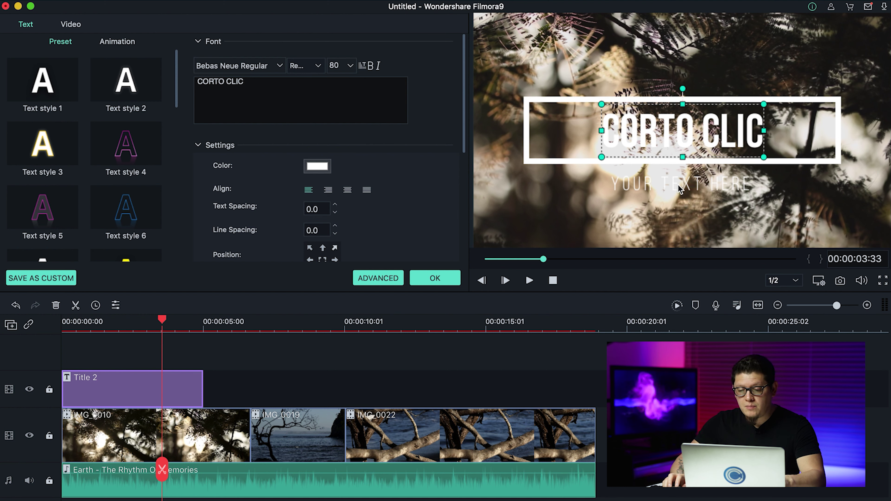
{"action": "left_click", "coordinate": [690, 188]}
{"action": "double_click", "coordinate": [685, 186]}
{"action": "key", "text": "super+a"}
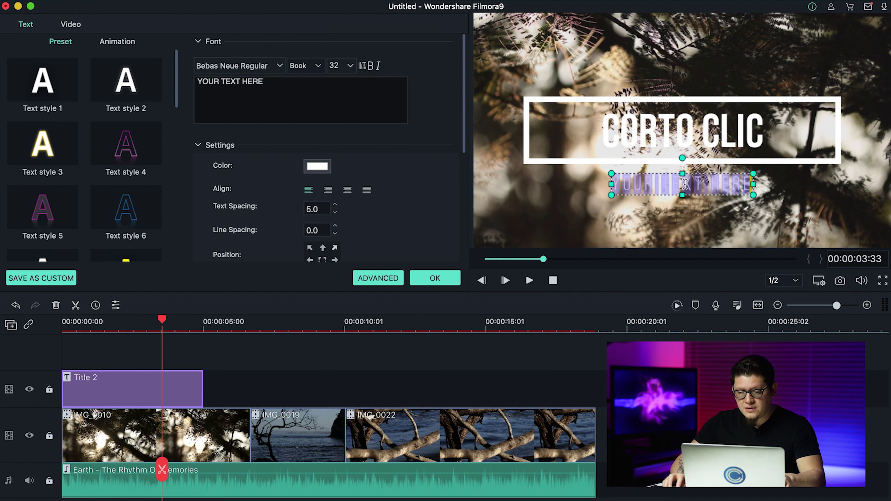
{"action": "triple_click", "coordinate": [293, 88]}
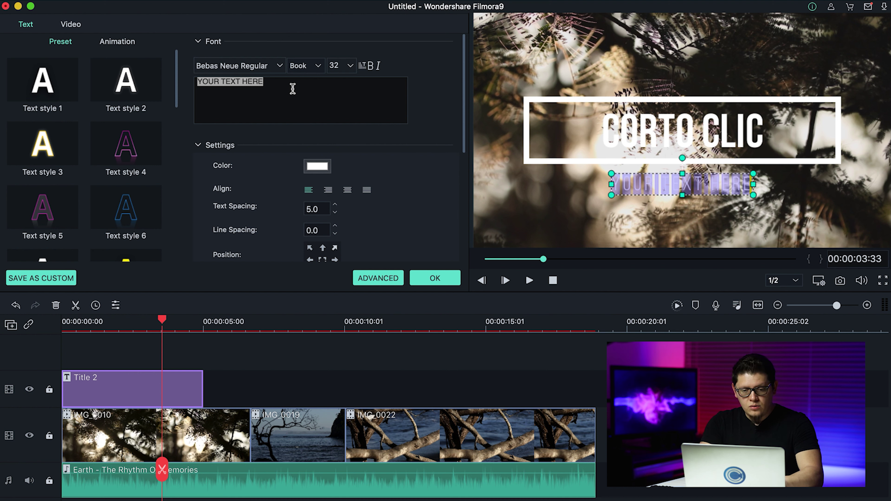
{"action": "type", "text": "TUTORIAL DE EDICION"}
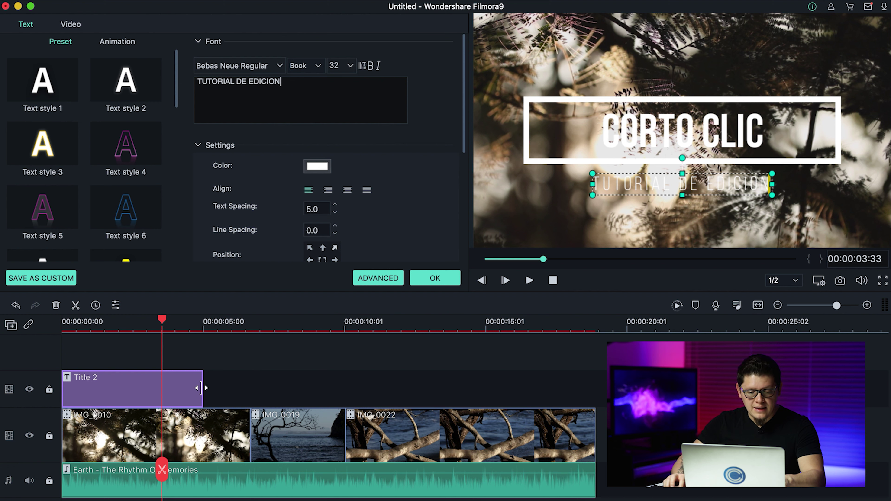
Extend the Title 2 clip to the end of IMG_0022, play the sequence from about five seconds and close the title editor.
{"action": "left_click_drag", "start_coordinate": [201, 388], "coordinate": [592, 401]}
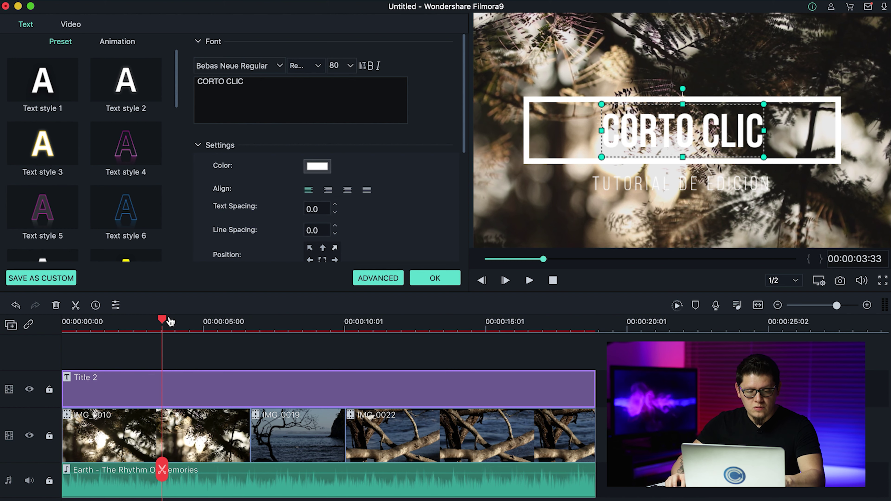
{"action": "left_click", "coordinate": [198, 320]}
{"action": "key", "text": "space"}
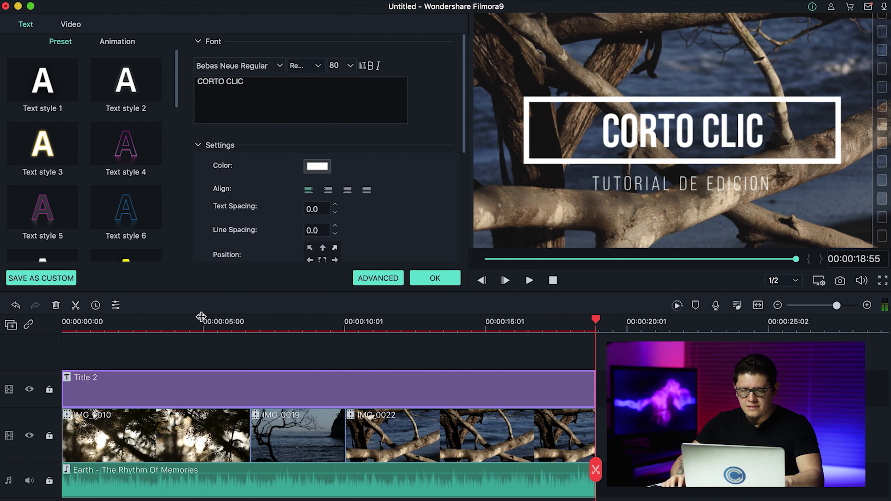
{"action": "left_click", "coordinate": [96, 26]}
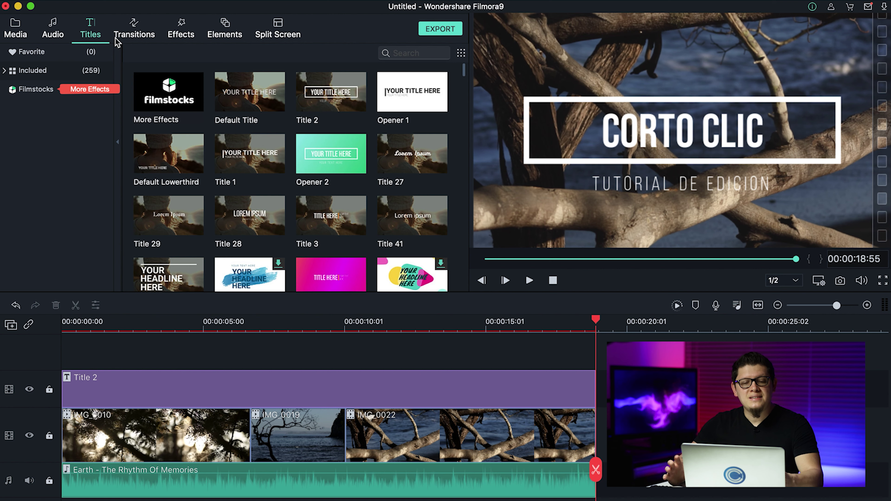
Add a Dissolve transition between IMG_0010 and IMG_0019 and play the sequence from 00:00:04:34 to review it.
{"action": "left_click", "coordinate": [135, 31]}
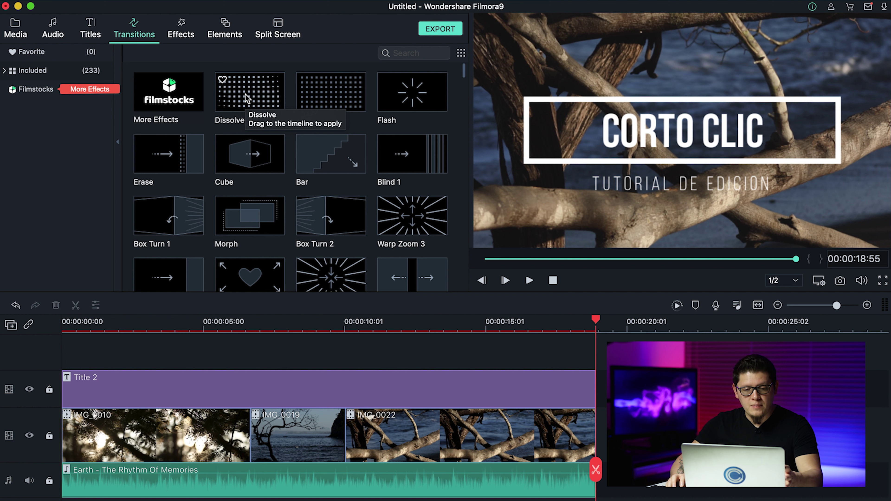
{"action": "left_click_drag", "start_coordinate": [245, 94], "coordinate": [252, 342]}
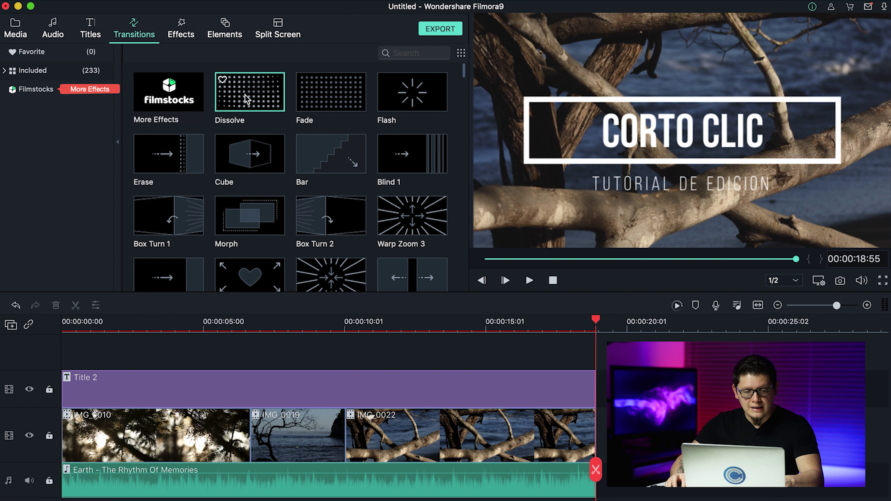
{"action": "left_click_drag", "start_coordinate": [244, 406], "coordinate": [249, 429]}
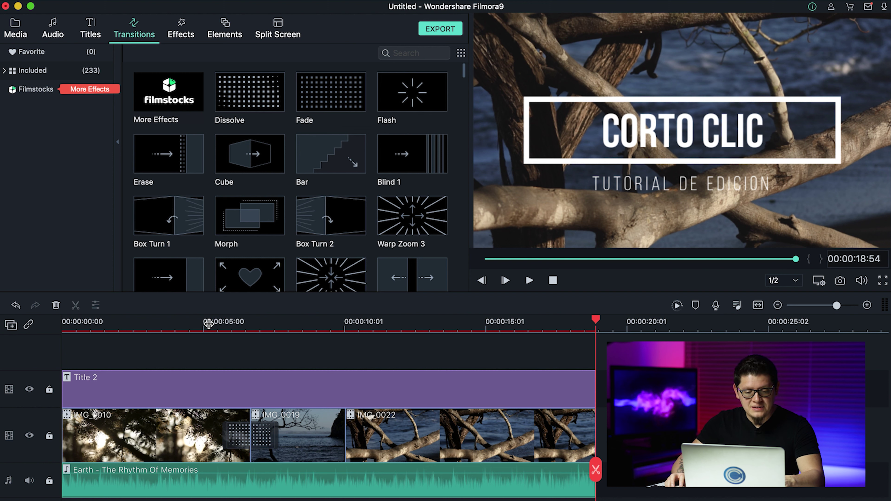
{"action": "left_click_drag", "start_coordinate": [593, 318], "coordinate": [189, 340]}
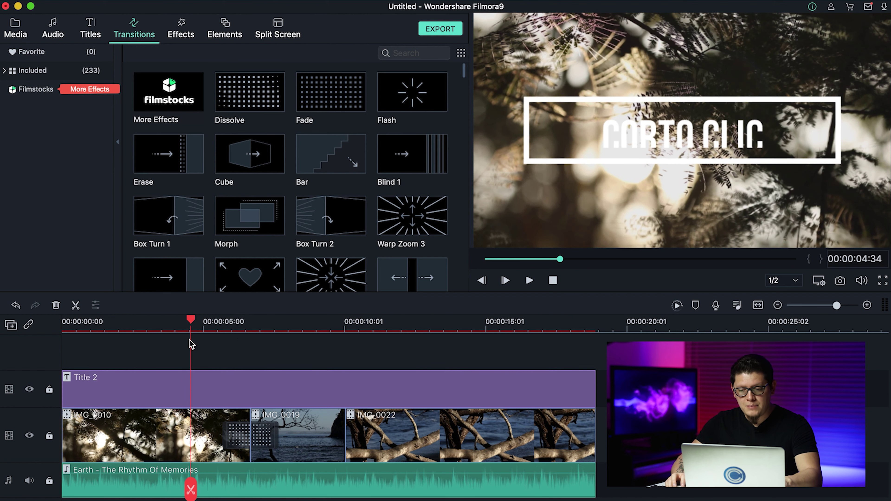
{"action": "key", "text": "space"}
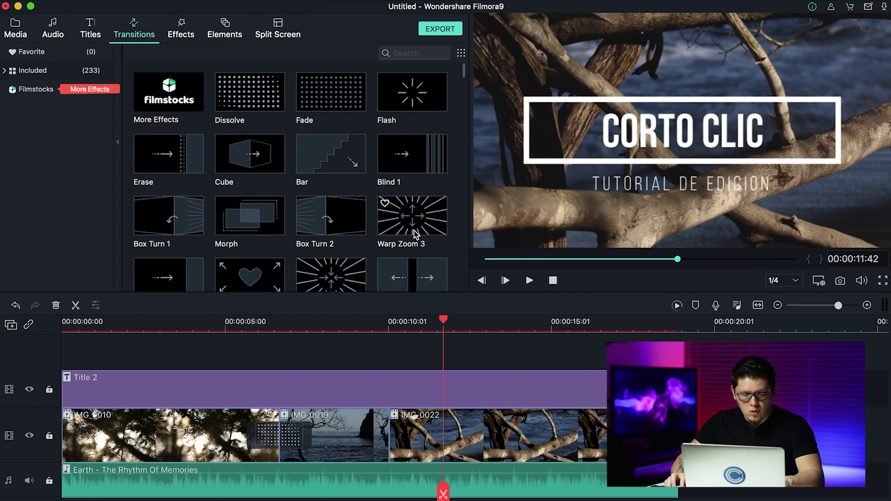
Add a Box Turn 1 transition between IMG_0019 and IMG_0022 and play the sequence across both transitions.
{"action": "left_click_drag", "start_coordinate": [155, 220], "coordinate": [385, 433]}
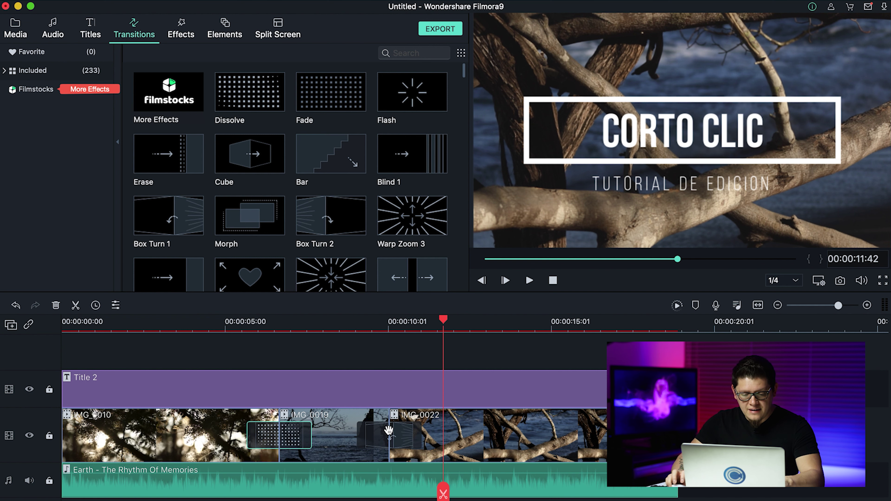
{"action": "scroll", "coordinate": [443, 320], "scroll_direction": "up", "scroll_amount": 2}
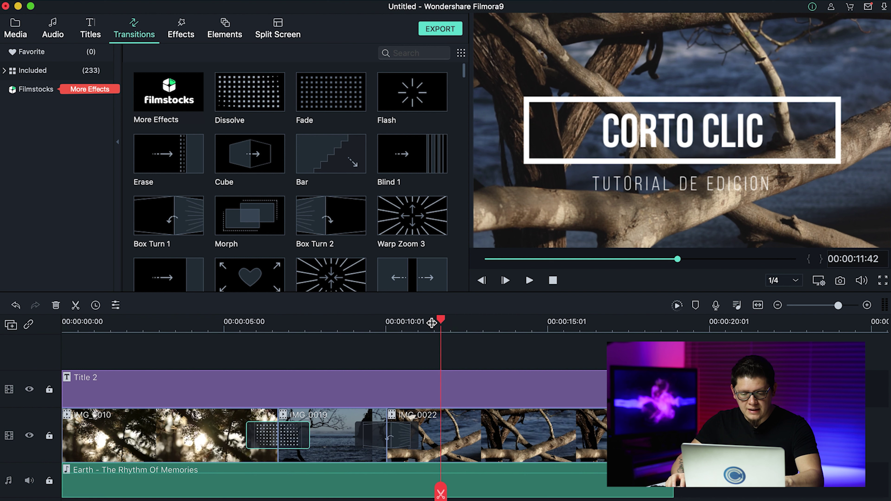
{"action": "left_click_drag", "start_coordinate": [418, 321], "coordinate": [281, 332]}
{"action": "key", "text": "space"}
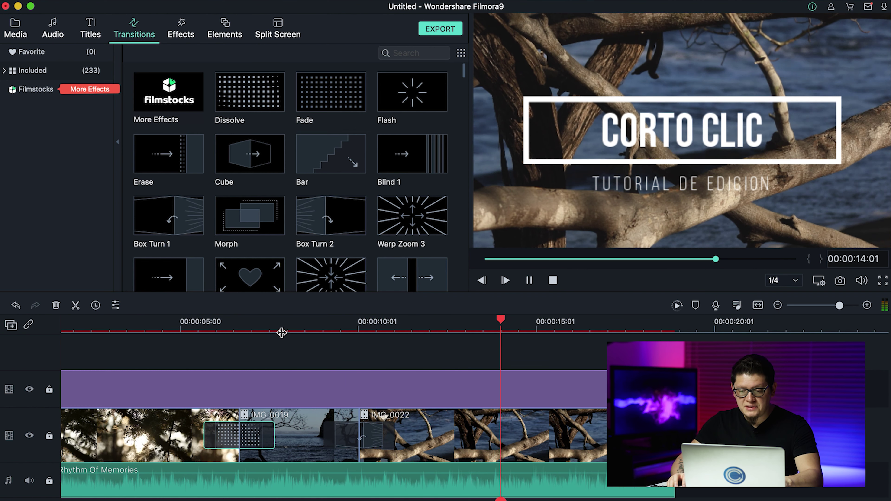
{"action": "key", "text": "space"}
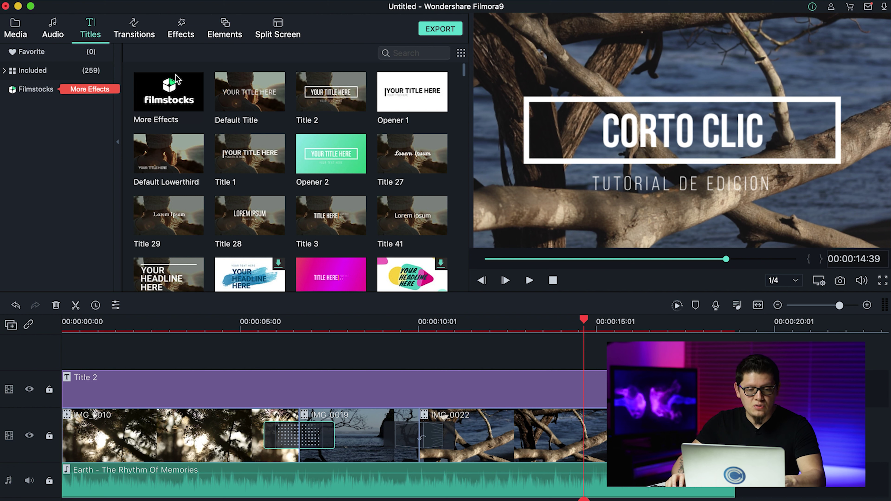
Add the Batman effect at the start of a new track above the Title 2 clip.
{"action": "left_click", "coordinate": [183, 27]}
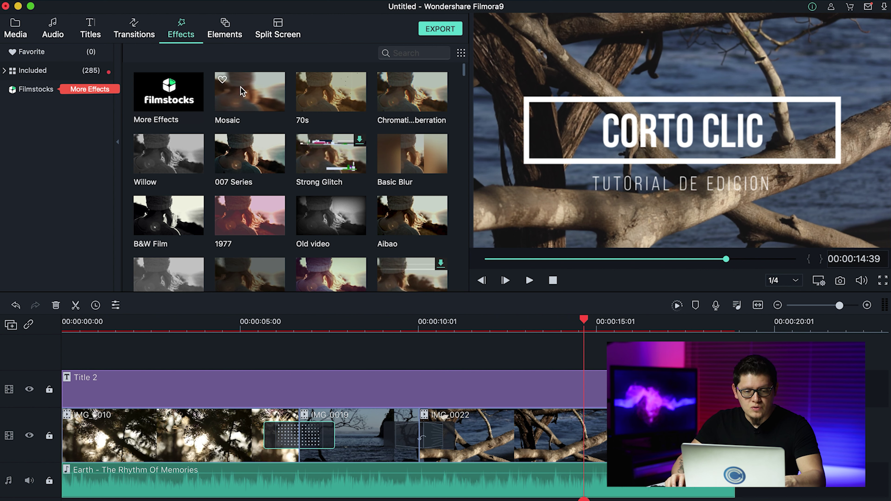
{"action": "scroll", "coordinate": [276, 115], "scroll_direction": "down", "scroll_amount": 5}
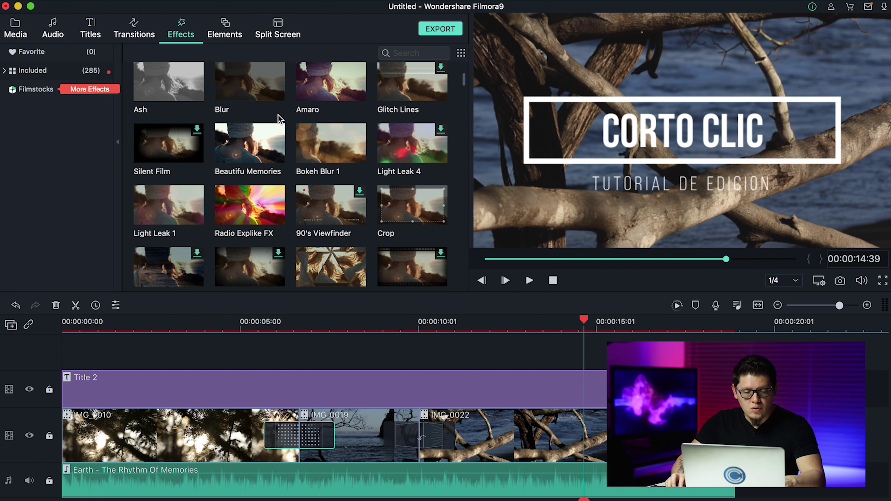
{"action": "scroll", "coordinate": [320, 118], "scroll_direction": "down", "scroll_amount": 2}
{"action": "scroll", "coordinate": [320, 118], "scroll_direction": "down", "scroll_amount": 3}
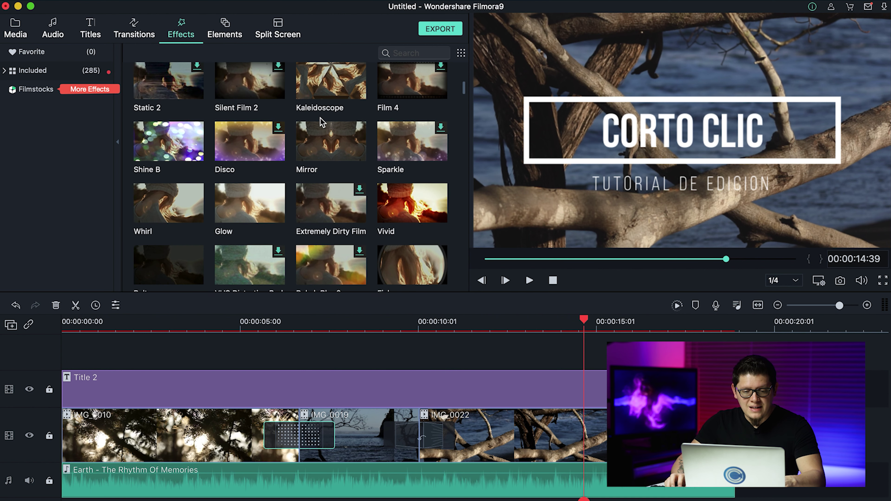
{"action": "scroll", "coordinate": [321, 122], "scroll_direction": "down", "scroll_amount": 2}
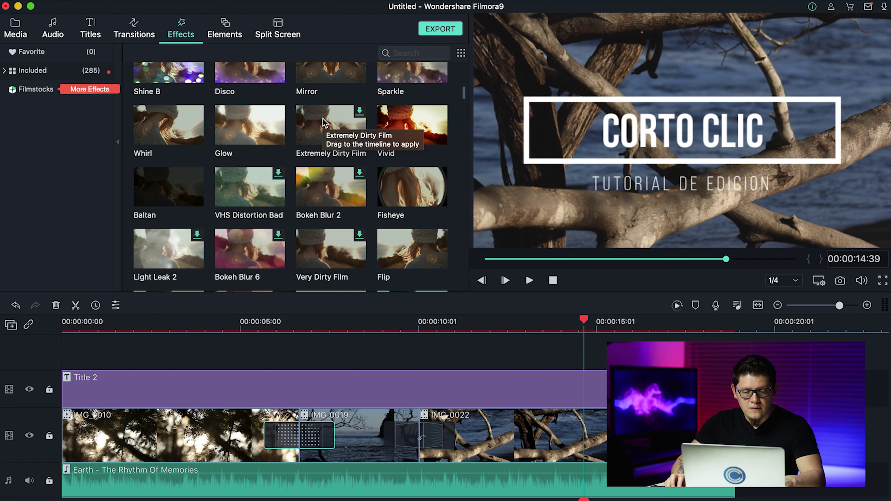
{"action": "scroll", "coordinate": [323, 121], "scroll_direction": "down", "scroll_amount": 3}
{"action": "scroll", "coordinate": [322, 121], "scroll_direction": "down", "scroll_amount": 1}
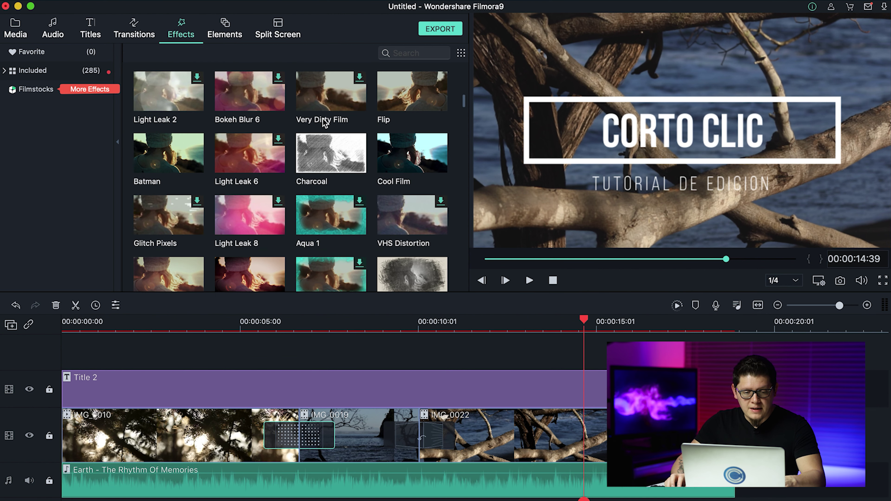
{"action": "scroll", "coordinate": [322, 122], "scroll_direction": "down", "scroll_amount": 1}
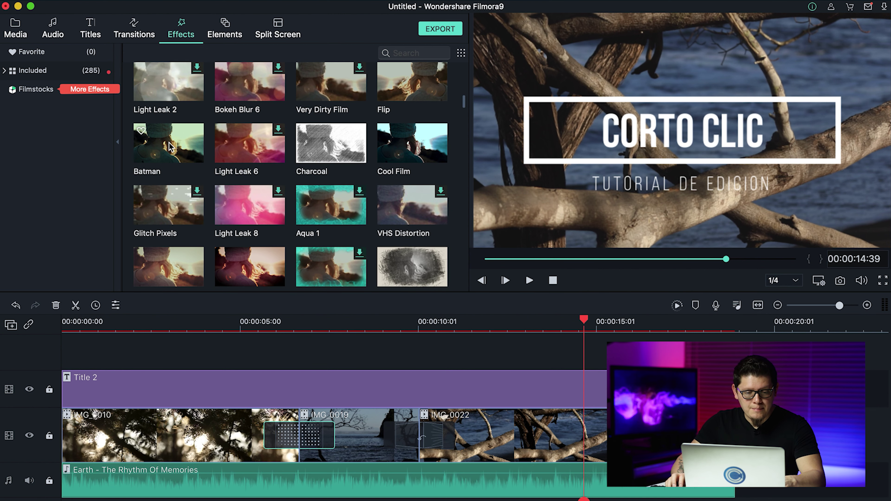
{"action": "left_click", "coordinate": [173, 149]}
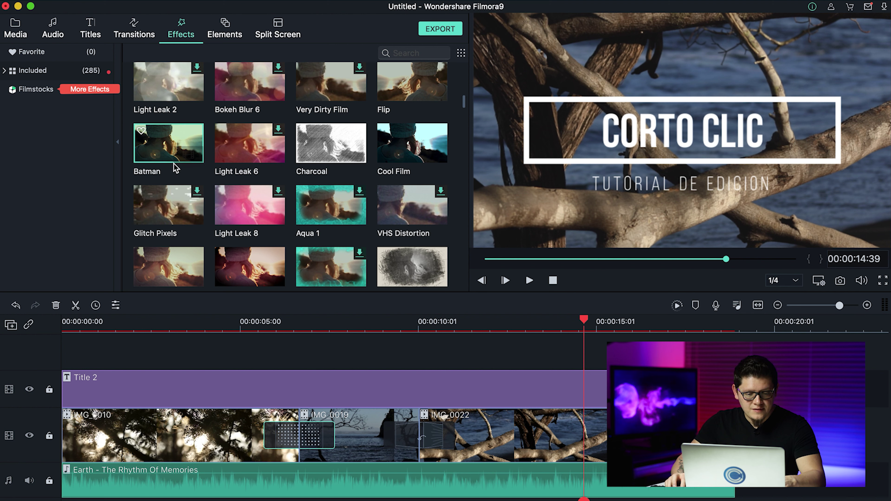
{"action": "left_click_drag", "start_coordinate": [175, 151], "coordinate": [68, 355]}
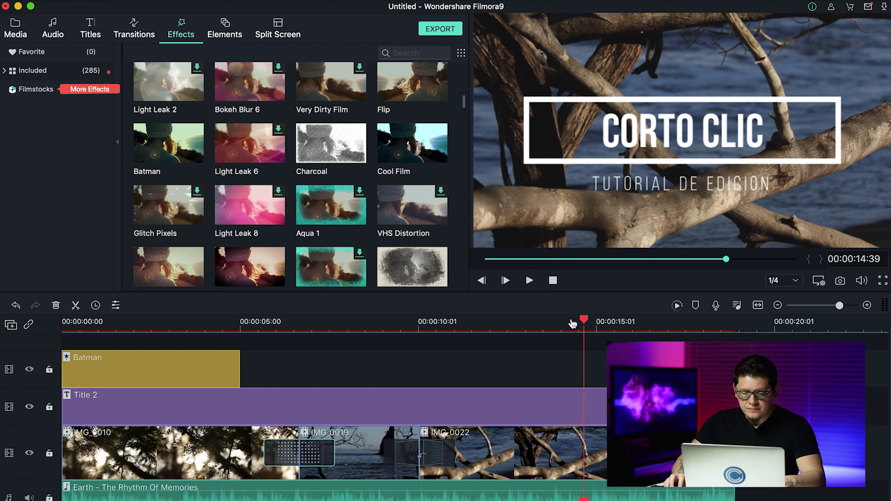
Compare the picture at 00:00:01:43 with the Batman effect track hidden and shown.
{"action": "left_click_drag", "start_coordinate": [581, 322], "coordinate": [121, 332]}
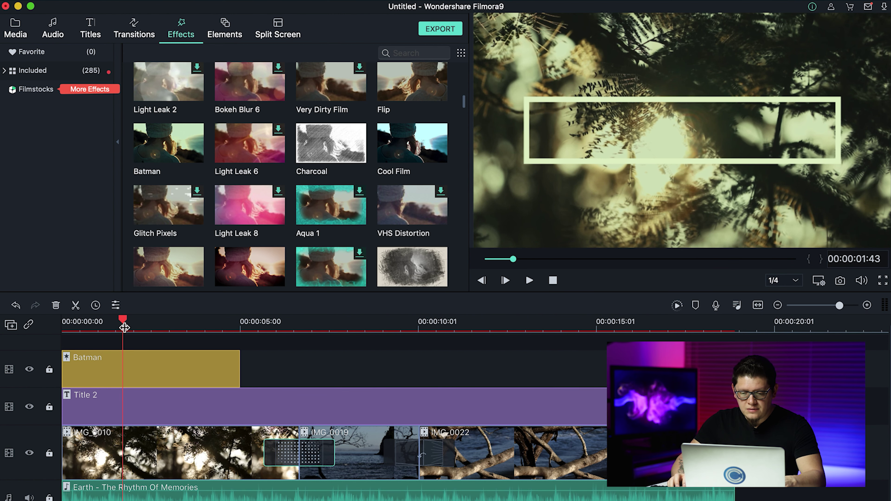
{"action": "left_click", "coordinate": [136, 371]}
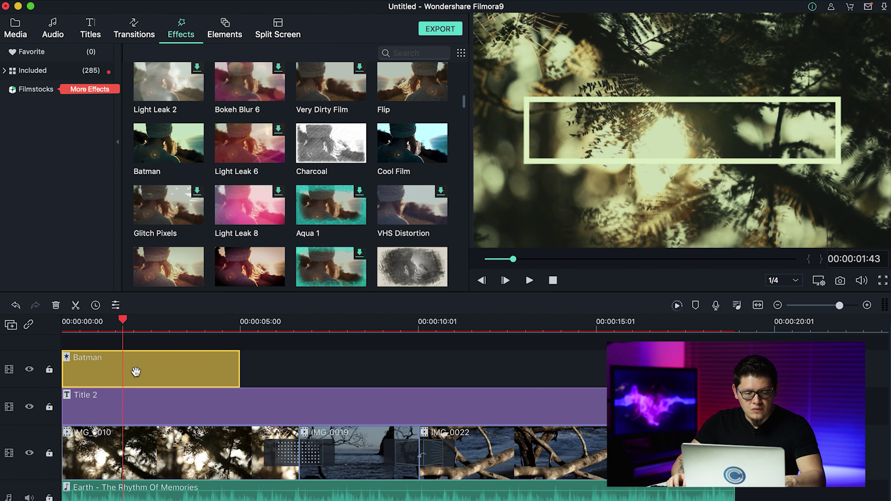
{"action": "left_click", "coordinate": [30, 372]}
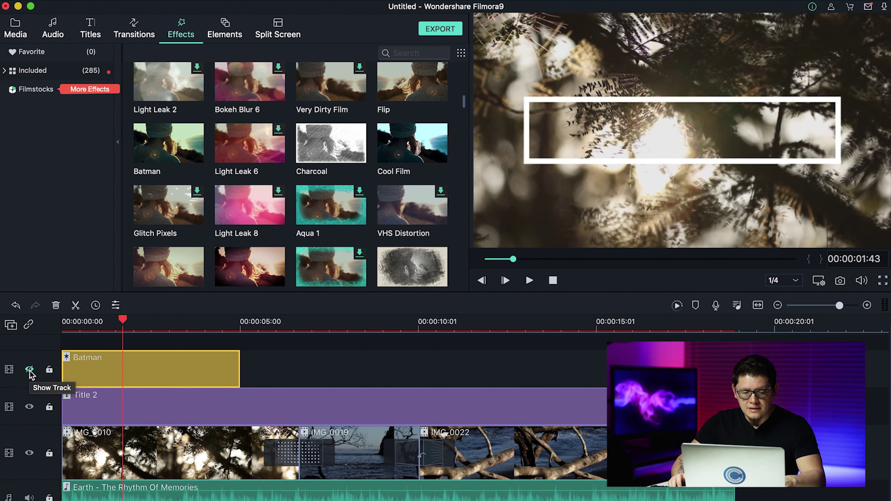
{"action": "left_click", "coordinate": [30, 372]}
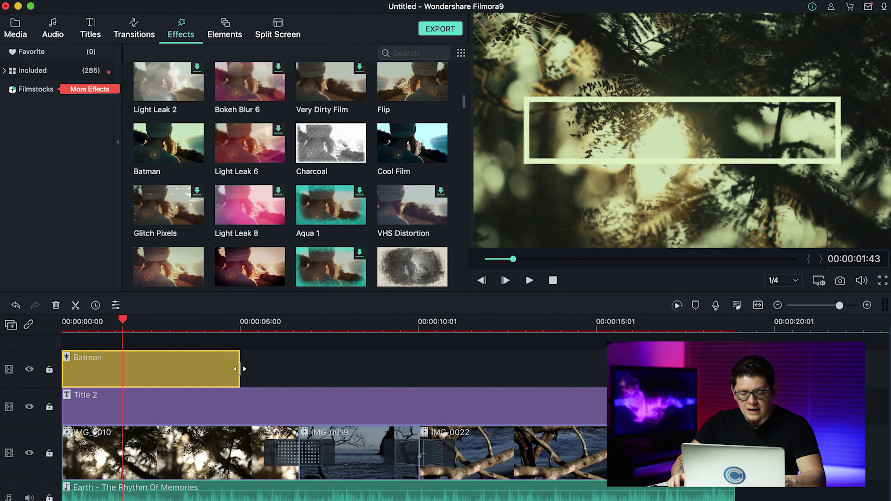
Extend the Batman effect to the end of IMG_0022 and play the sequence from 00:00:05:07.
{"action": "left_click_drag", "start_coordinate": [240, 368], "coordinate": [628, 369]}
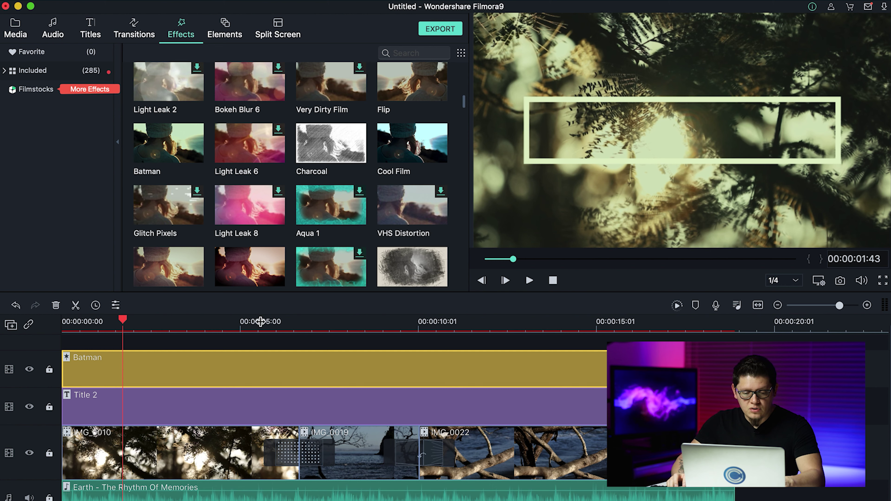
{"action": "left_click", "coordinate": [244, 321]}
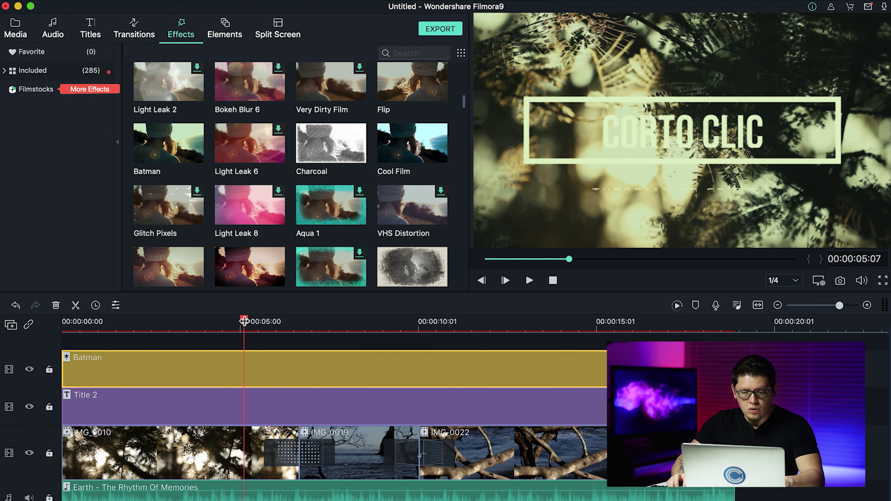
{"action": "key", "text": "space"}
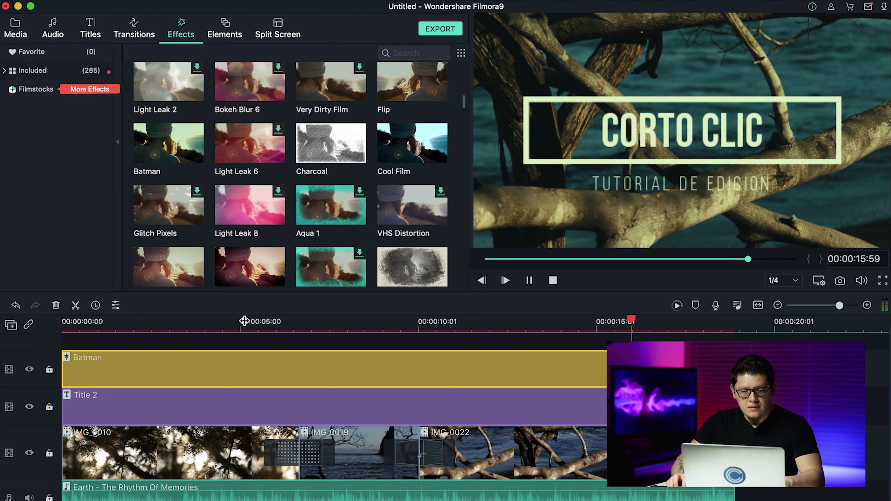
{"action": "key", "text": "space"}
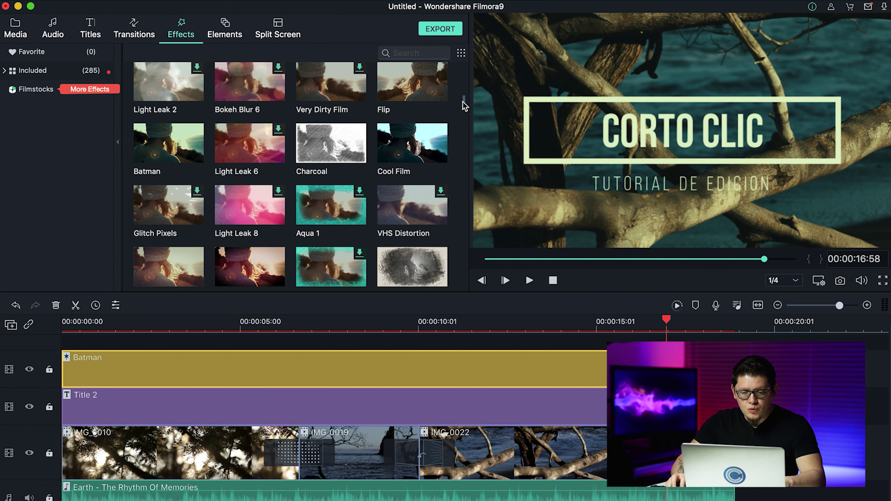
Delete the Batman effect and place the Aqua 1 effect at the start of its track.
{"action": "scroll", "coordinate": [465, 103], "scroll_direction": "down", "scroll_amount": 3}
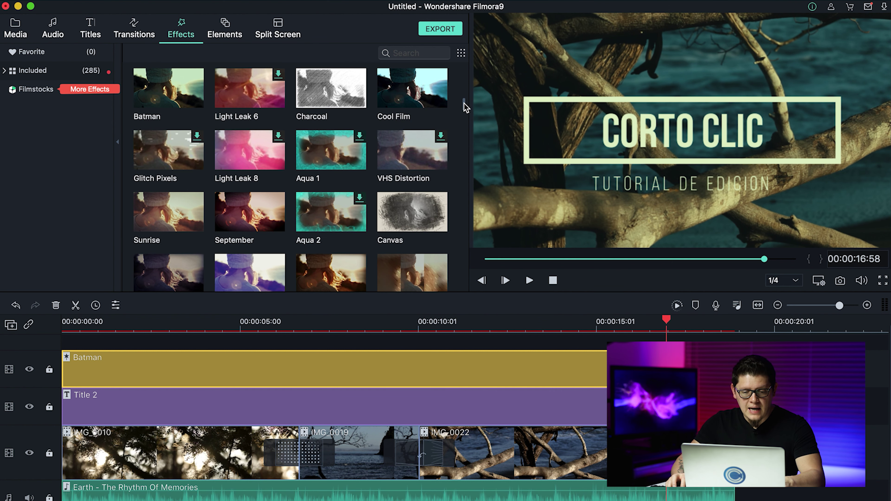
{"action": "scroll", "coordinate": [465, 103], "scroll_direction": "down", "scroll_amount": 2}
{"action": "scroll", "coordinate": [465, 109], "scroll_direction": "down", "scroll_amount": 1}
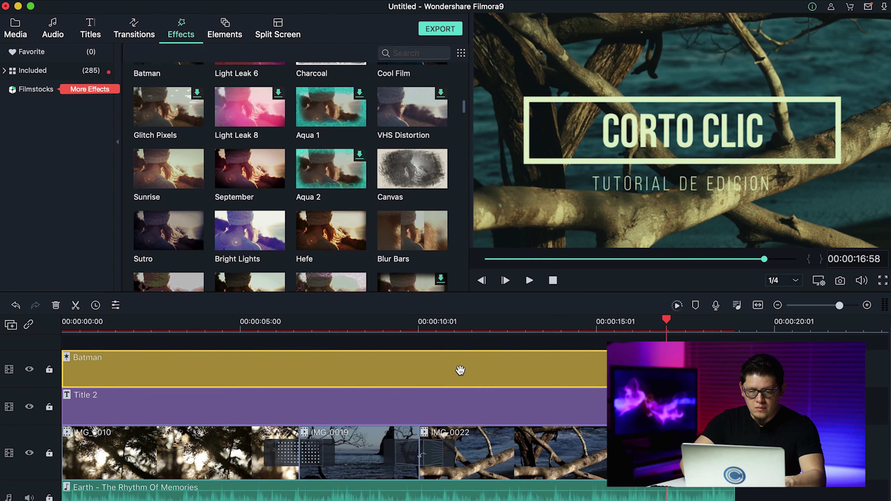
{"action": "key", "text": "Delete"}
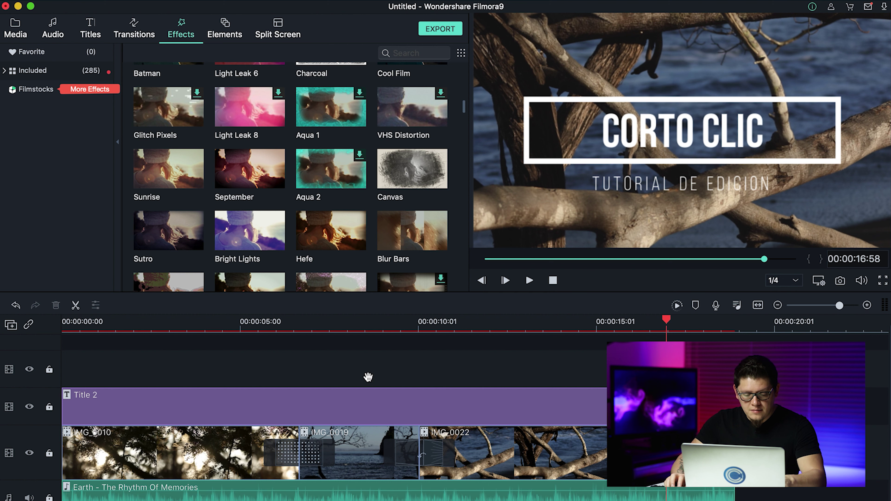
{"action": "left_click", "coordinate": [329, 112]}
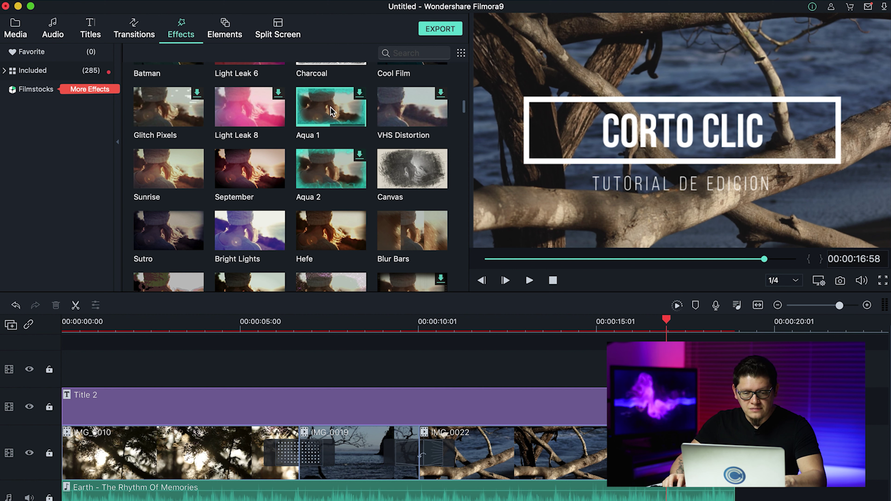
{"action": "left_click_drag", "start_coordinate": [333, 111], "coordinate": [71, 375]}
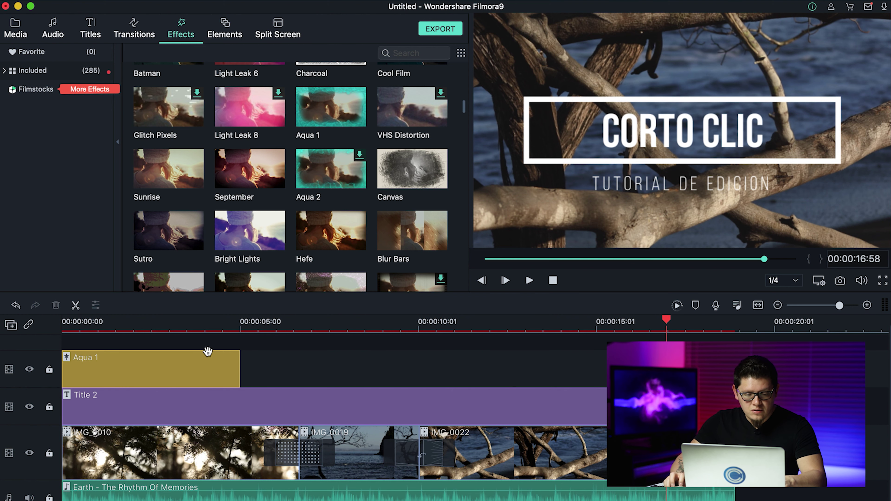
Play the sequence from 00:00:02:25 to preview the Aqua 1 effect.
{"action": "left_click", "coordinate": [148, 321]}
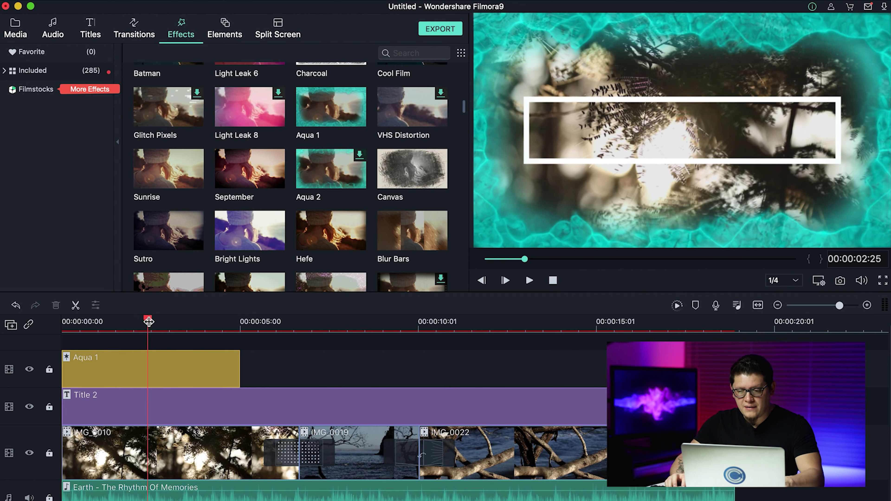
{"action": "key", "text": "space"}
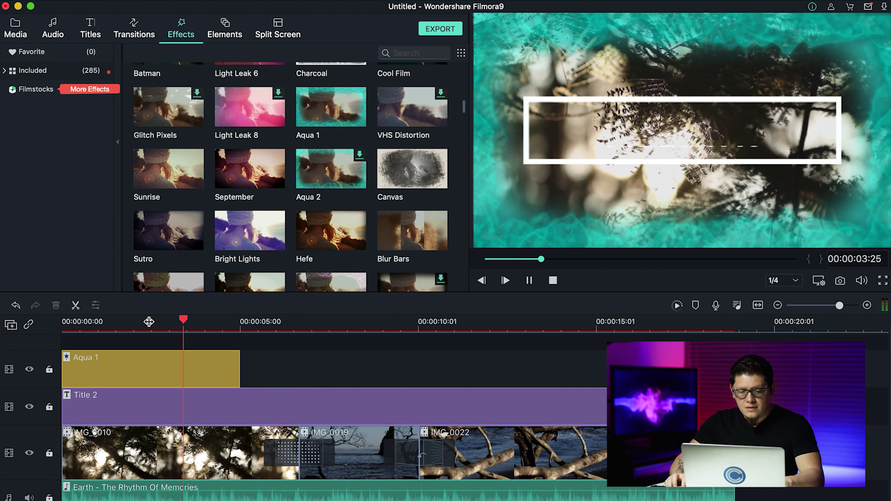
{"action": "key", "text": "space"}
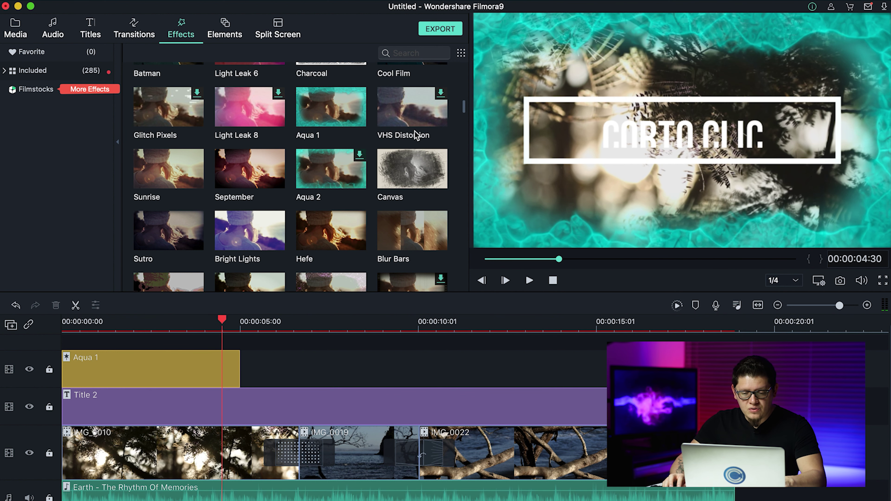
Remove the Aqua 1 effect, undo back to the full-length Batman effect and check the picture at 00:00:05:31.
{"action": "left_click_drag", "start_coordinate": [464, 107], "coordinate": [462, 124]}
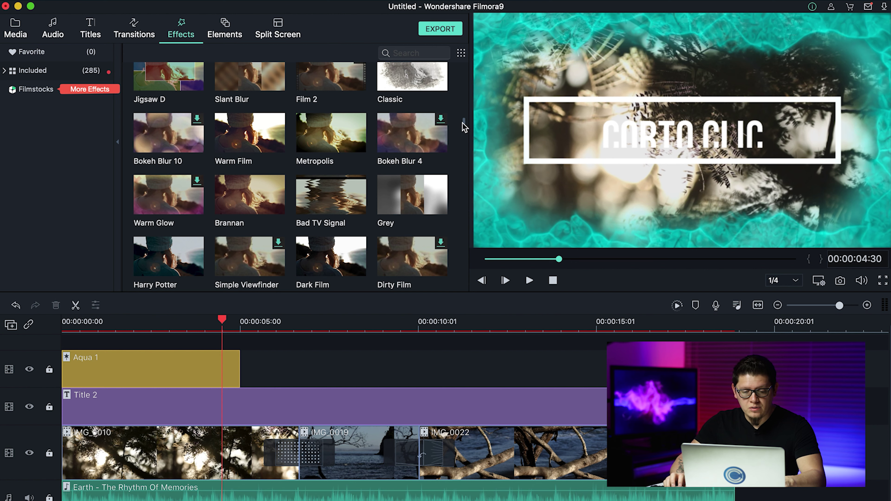
{"action": "left_click", "coordinate": [228, 373]}
{"action": "key", "text": "Delete"}
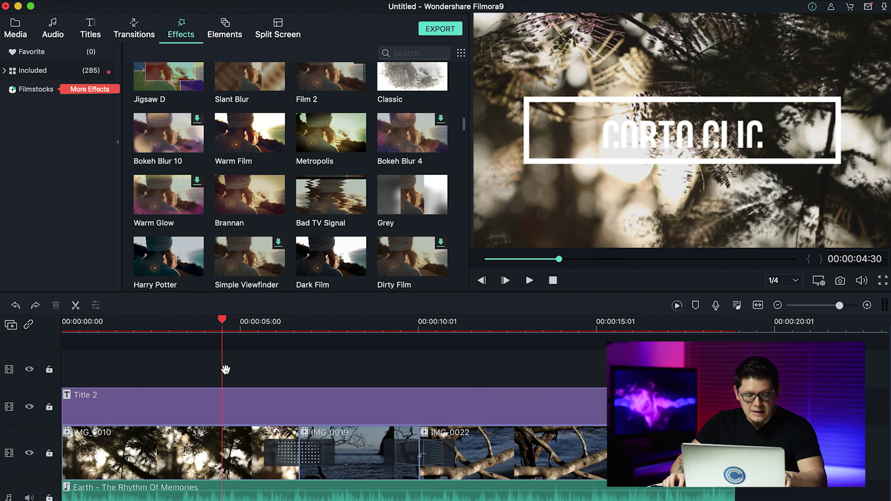
{"action": "key", "text": "super+z"}
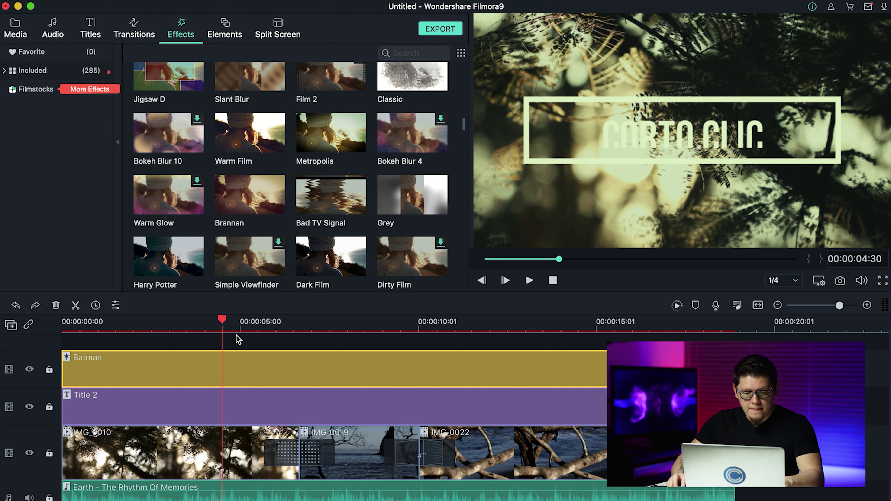
{"action": "left_click_drag", "start_coordinate": [222, 320], "coordinate": [250, 320]}
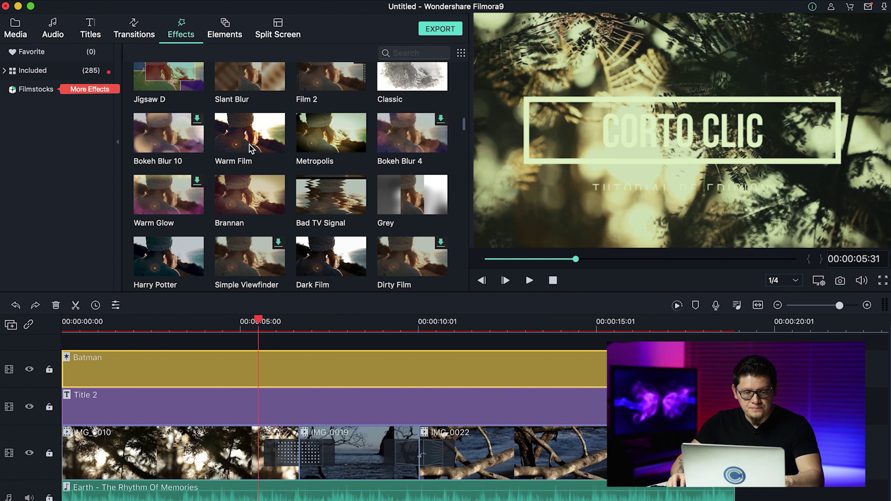
Look through the Elements library of emojis, shapes and hand-drawn graphics.
{"action": "left_click", "coordinate": [226, 28]}
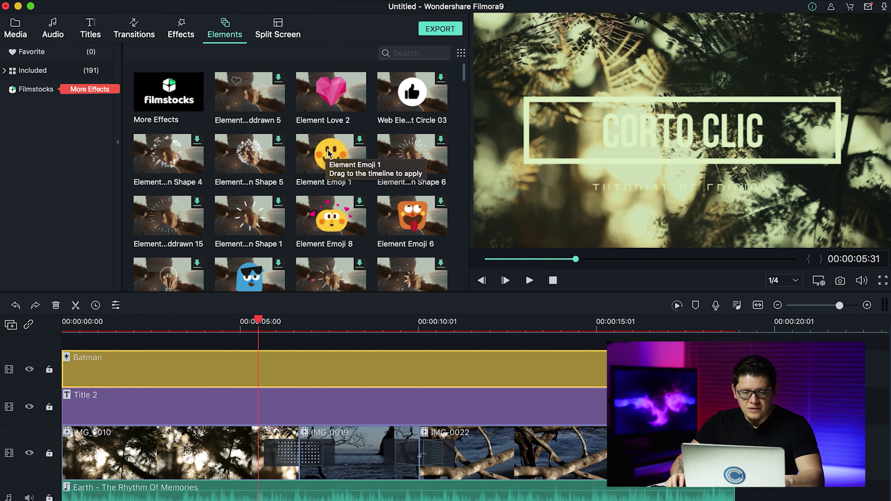
{"action": "scroll", "coordinate": [327, 162], "scroll_direction": "down", "scroll_amount": 10}
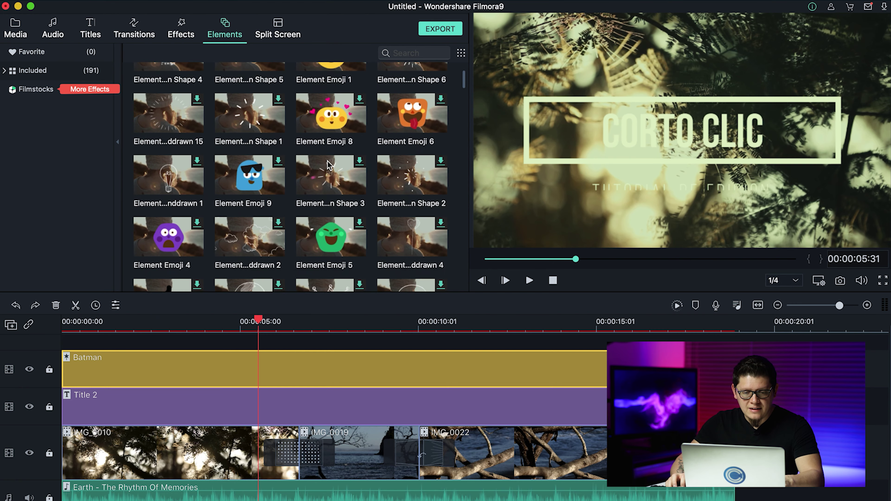
{"action": "scroll", "coordinate": [327, 160], "scroll_direction": "down", "scroll_amount": 5}
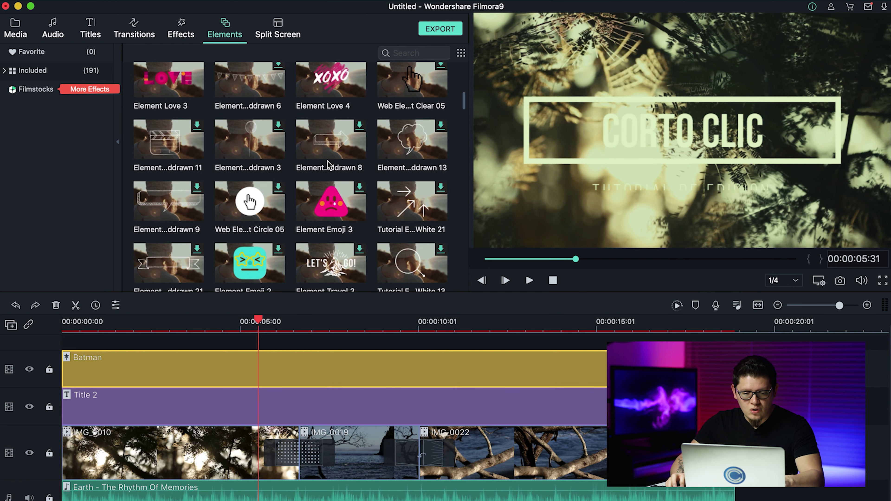
{"action": "scroll", "coordinate": [328, 161], "scroll_direction": "up", "scroll_amount": 1}
{"action": "scroll", "coordinate": [328, 160], "scroll_direction": "down", "scroll_amount": 4}
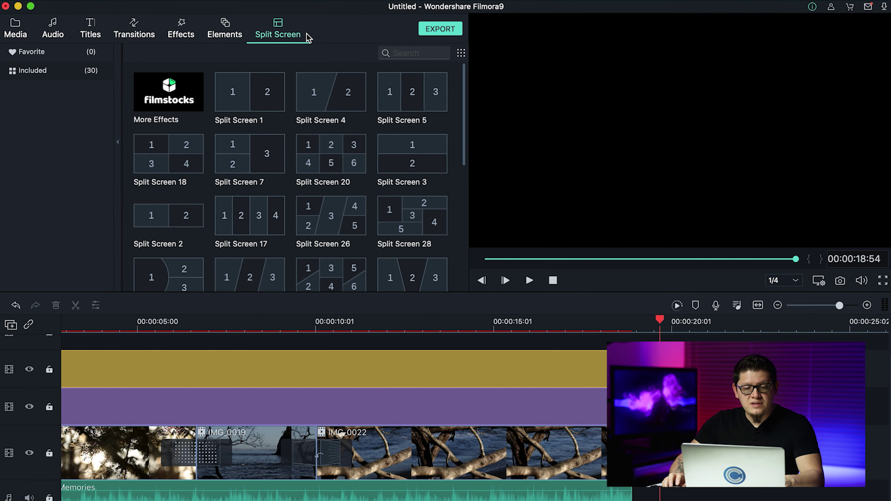
Place a Split Screen 1 layout on the video track at the playhead after IMG_0022 and select its first pane.
{"action": "left_click", "coordinate": [250, 90]}
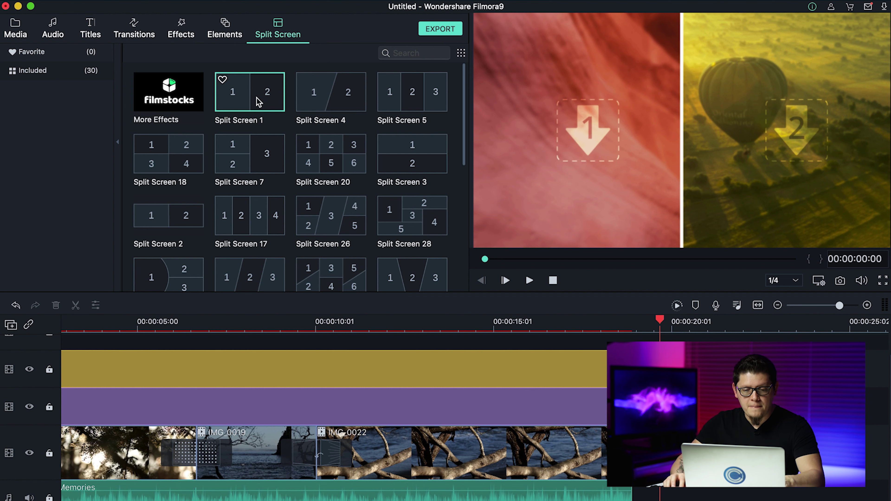
{"action": "left_click_drag", "start_coordinate": [257, 98], "coordinate": [659, 452]}
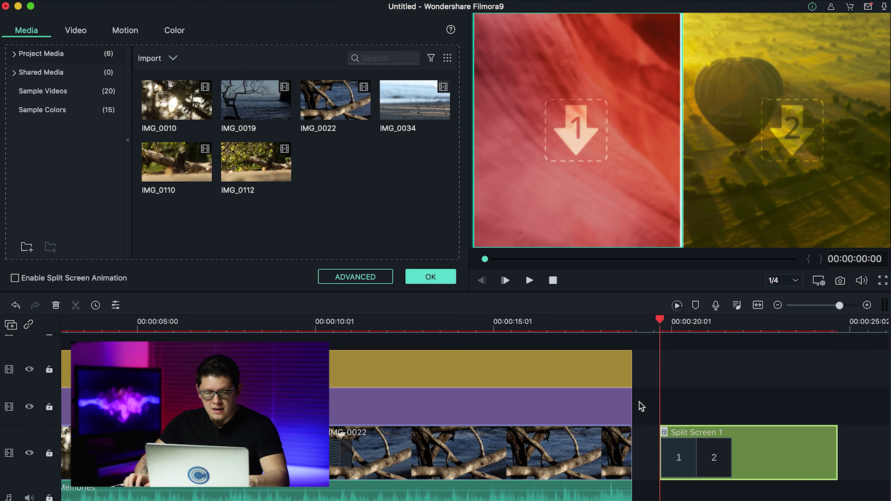
{"action": "left_click", "coordinate": [589, 142]}
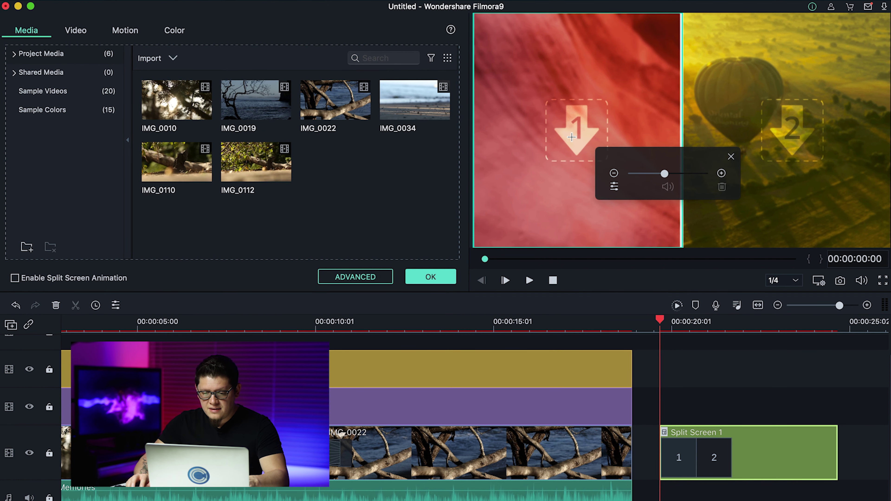
Fill the first pane of the split screen with IMG_0112 and reframe the clip so the iguana is in view.
{"action": "mouse_move", "coordinate": [587, 136]}
{"action": "left_mouse_down"}
{"action": "mouse_move", "coordinate": [533, 136]}
{"action": "mouse_move", "coordinate": [581, 136]}
{"action": "left_mouse_up"}
{"action": "left_click", "coordinate": [173, 102]}
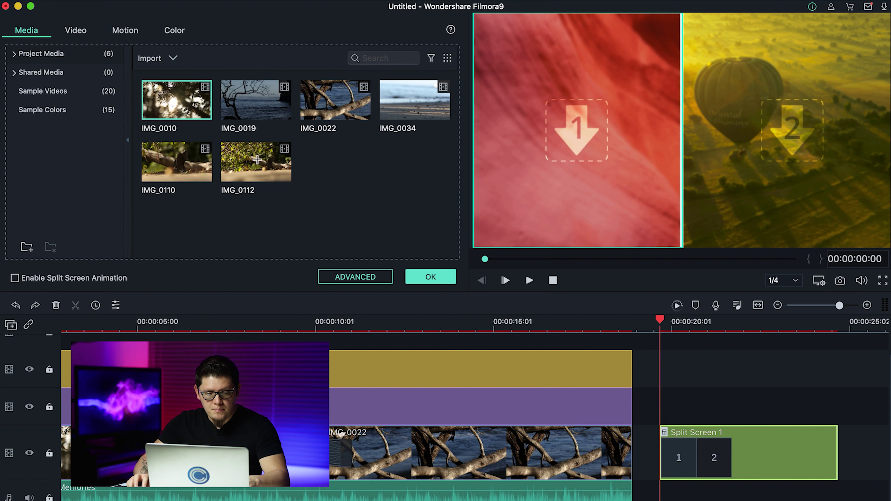
{"action": "left_click_drag", "start_coordinate": [257, 160], "coordinate": [576, 130]}
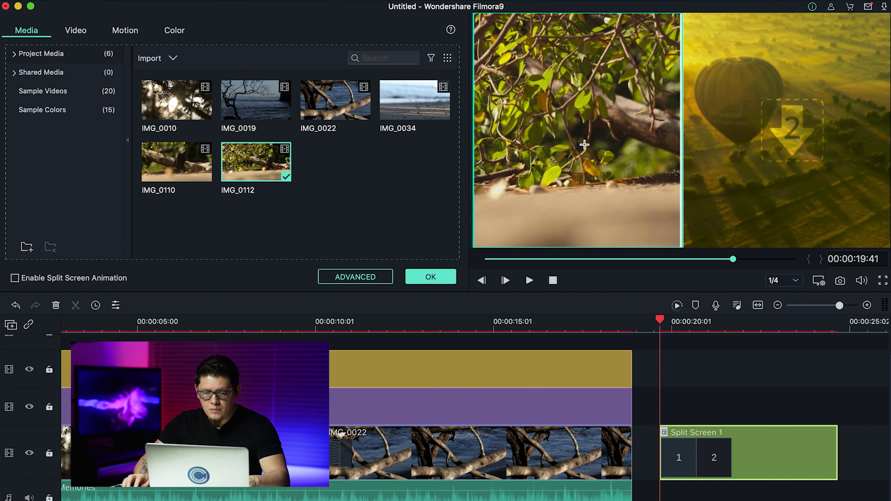
{"action": "left_click", "coordinate": [583, 144]}
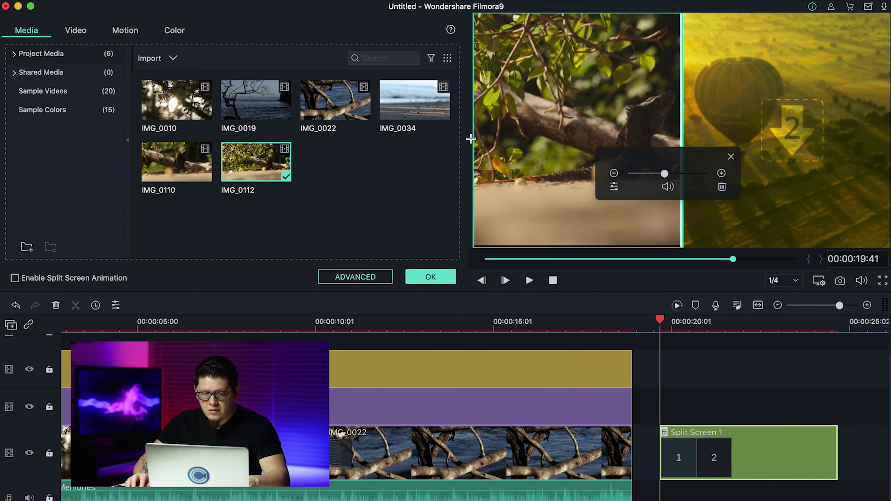
{"action": "left_click_drag", "start_coordinate": [481, 141], "coordinate": [487, 147]}
{"action": "left_click_drag", "start_coordinate": [487, 148], "coordinate": [487, 143]}
{"action": "mouse_move", "coordinate": [577, 113]}
{"action": "left_mouse_down"}
{"action": "mouse_move", "coordinate": [598, 113]}
{"action": "mouse_move", "coordinate": [583, 113]}
{"action": "left_mouse_up"}
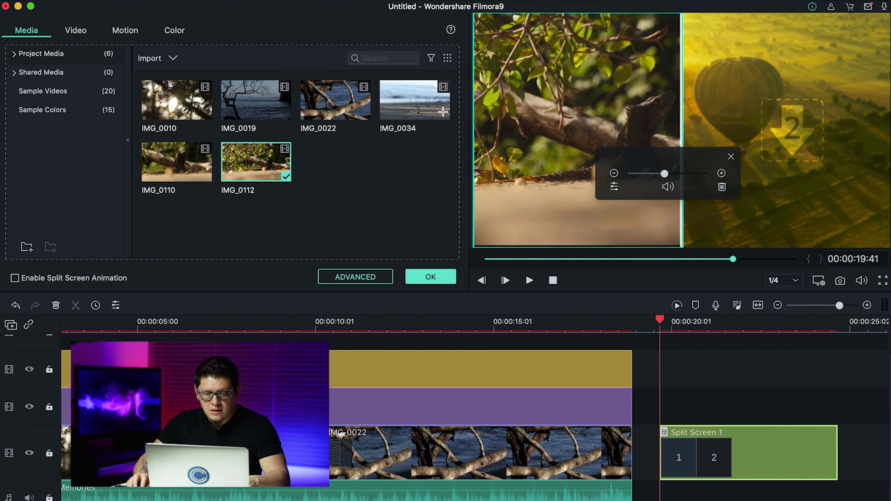
Fill the second pane with IMG_0034, shift its framing, and play the split screen to check it.
{"action": "left_click_drag", "start_coordinate": [415, 103], "coordinate": [791, 133]}
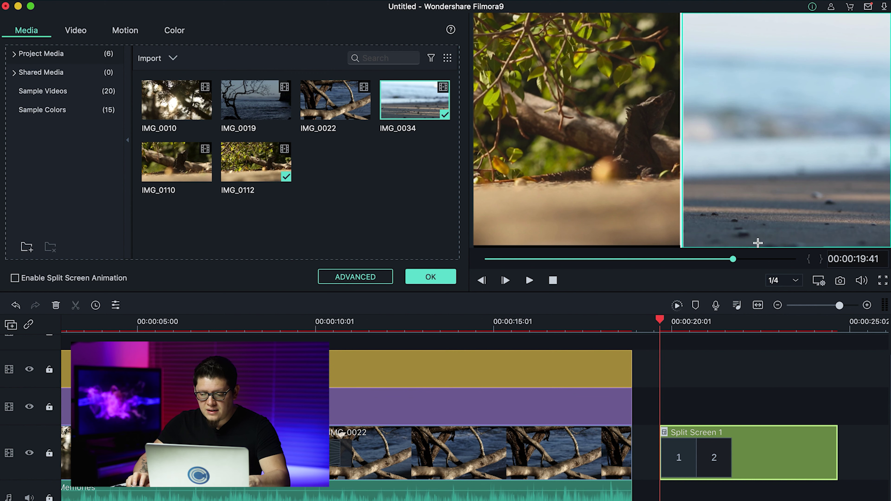
{"action": "left_click_drag", "start_coordinate": [763, 204], "coordinate": [705, 203]}
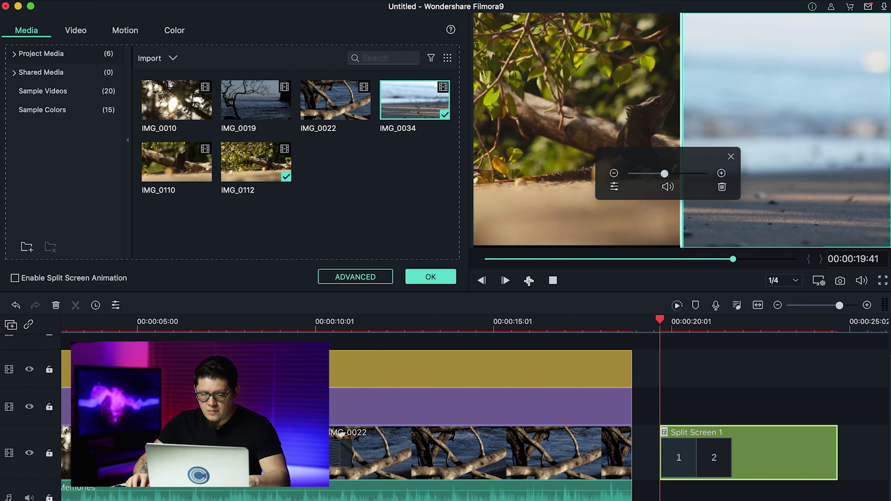
{"action": "left_click", "coordinate": [528, 280]}
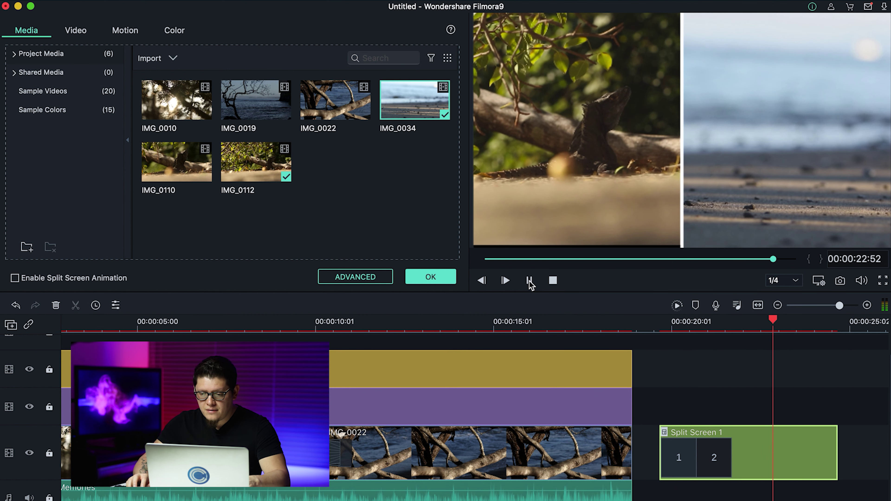
{"action": "left_click", "coordinate": [529, 281]}
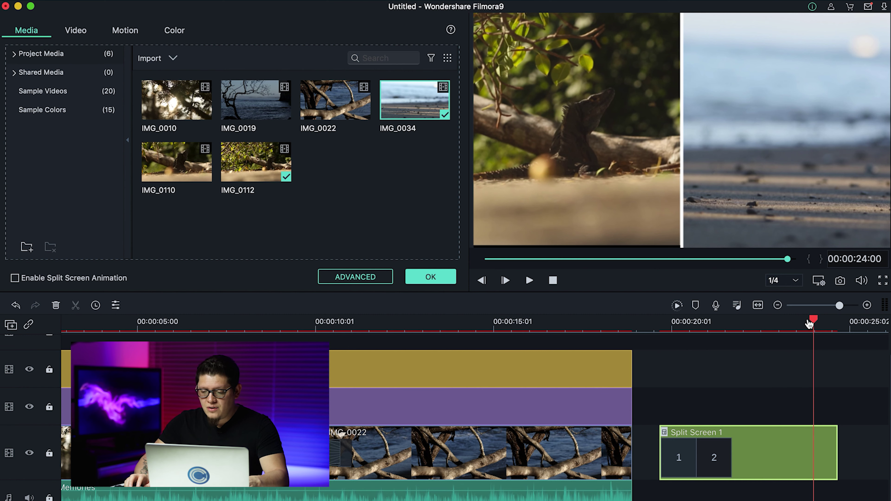
{"action": "left_click_drag", "start_coordinate": [815, 323], "coordinate": [709, 327]}
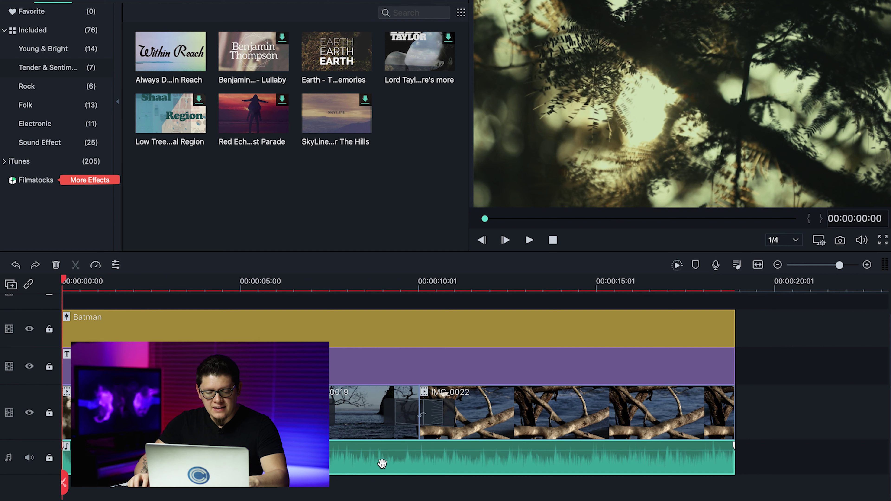
Lower the music clip's volume to -6.4 dB in its audio adjustments and apply the change.
{"action": "right_click", "coordinate": [408, 457]}
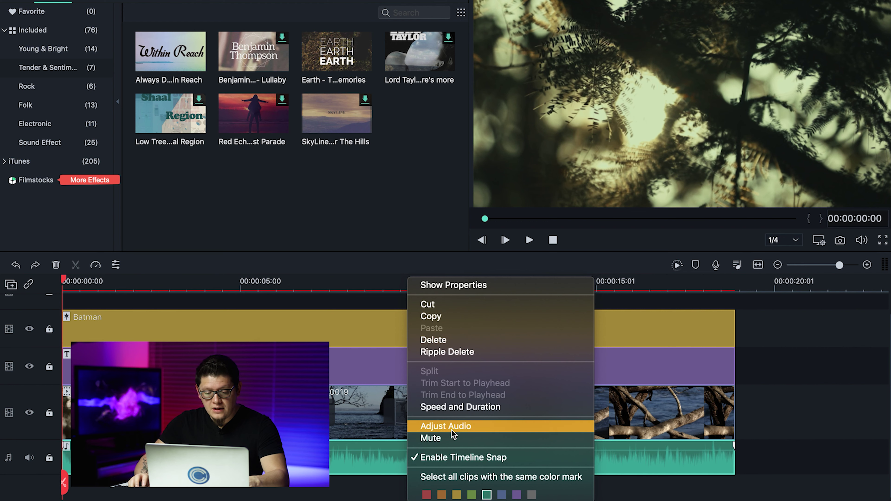
{"action": "left_click", "coordinate": [457, 426]}
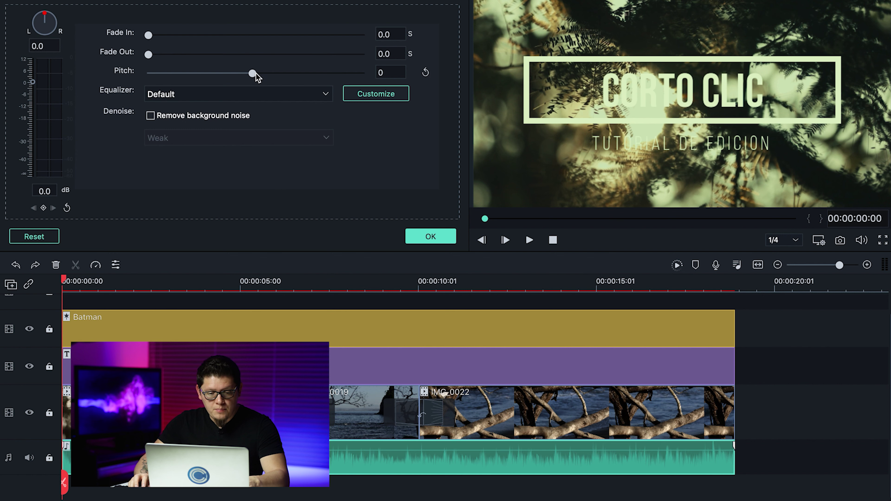
{"action": "mouse_move", "coordinate": [33, 80]}
{"action": "left_mouse_down"}
{"action": "mouse_move", "coordinate": [32, 125]}
{"action": "mouse_move", "coordinate": [33, 97]}
{"action": "left_mouse_up"}
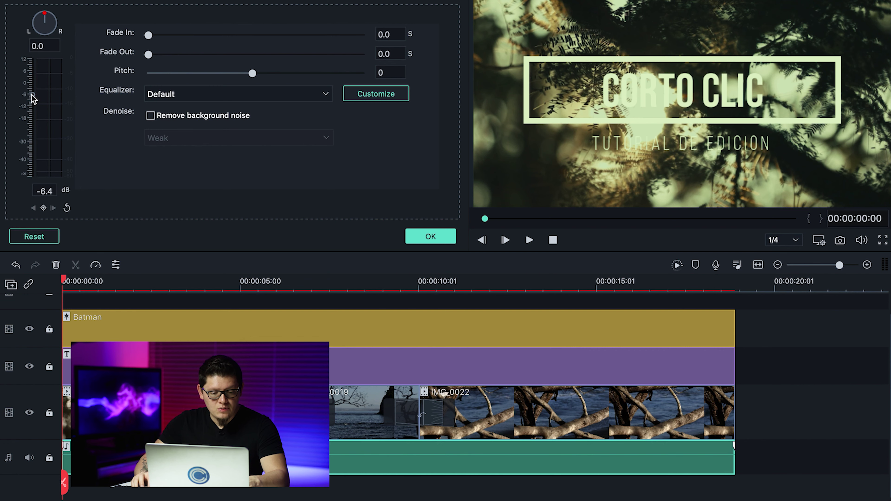
{"action": "left_click", "coordinate": [418, 242]}
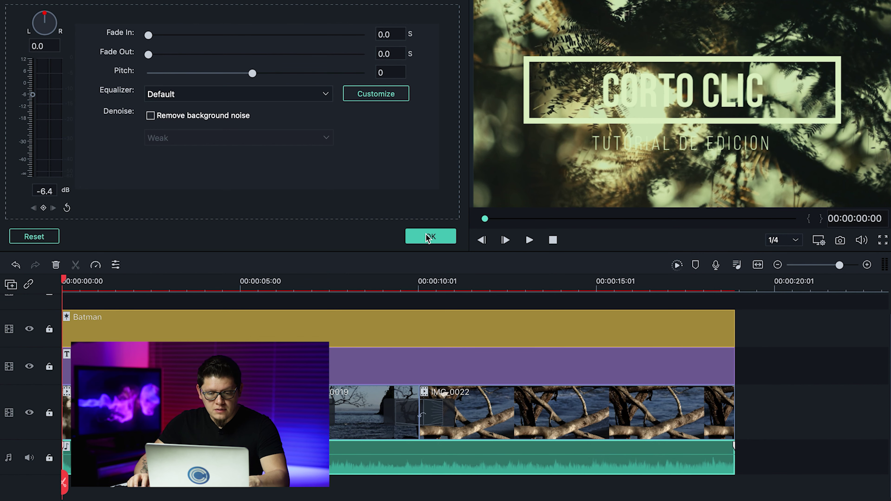
Display the audio meter and play the sequence to check the music level against it.
{"action": "key", "text": "space"}
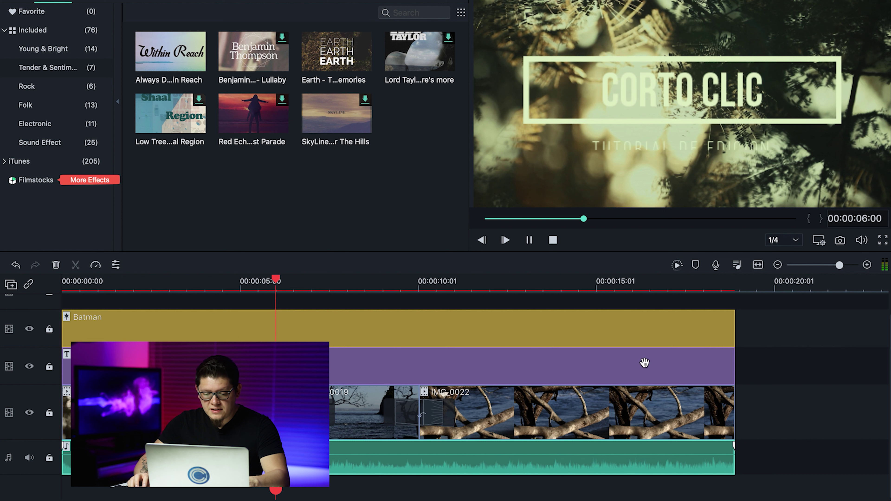
{"action": "key", "text": "space"}
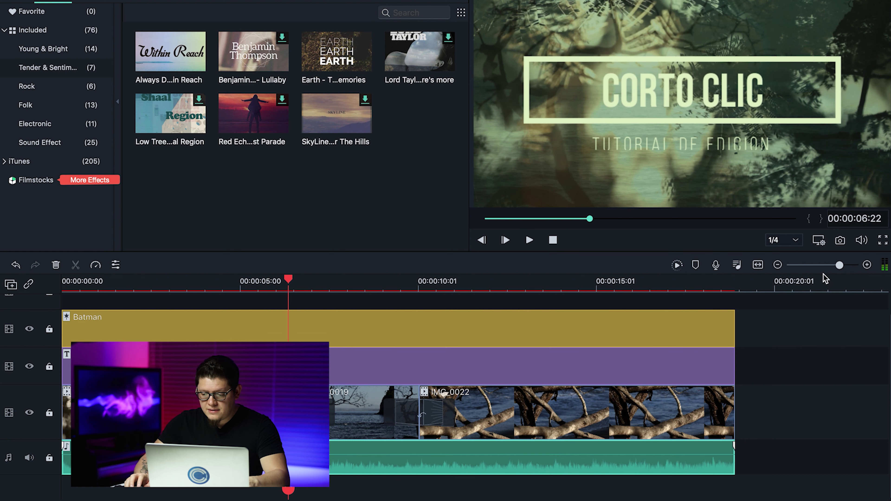
{"action": "left_click", "coordinate": [885, 269]}
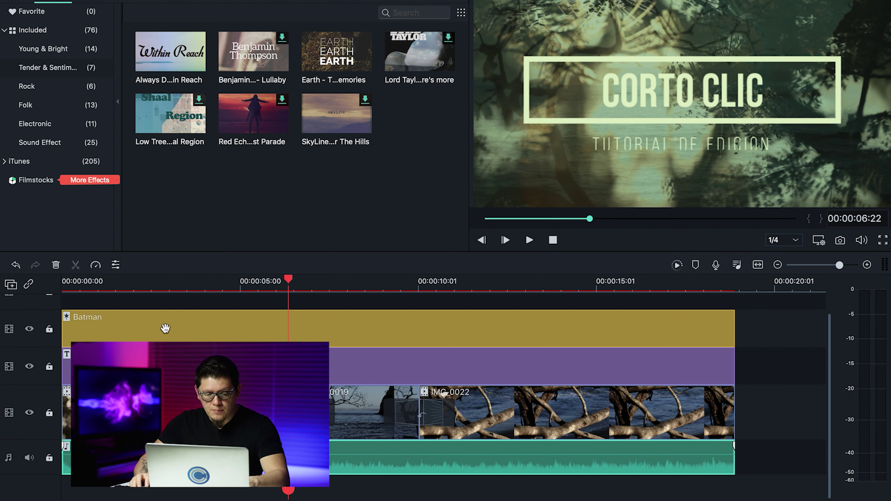
{"action": "left_click_drag", "start_coordinate": [288, 282], "coordinate": [185, 283]}
{"action": "key", "text": "space"}
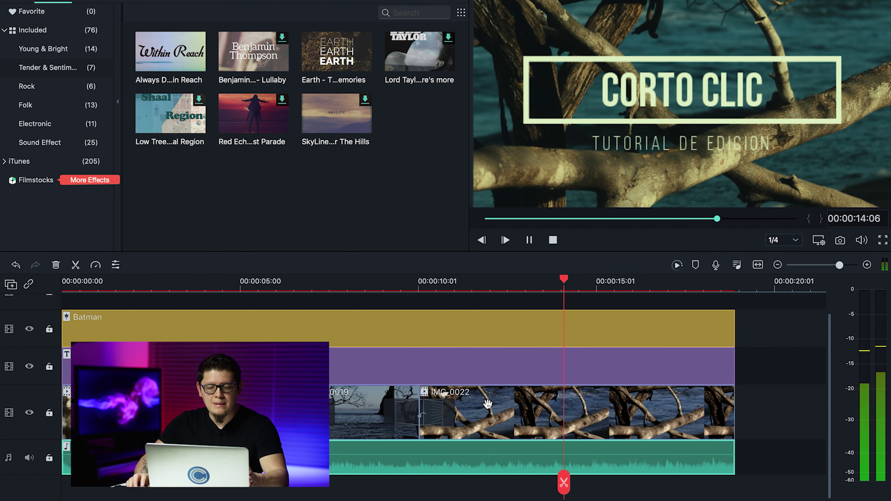
{"action": "key", "text": "space"}
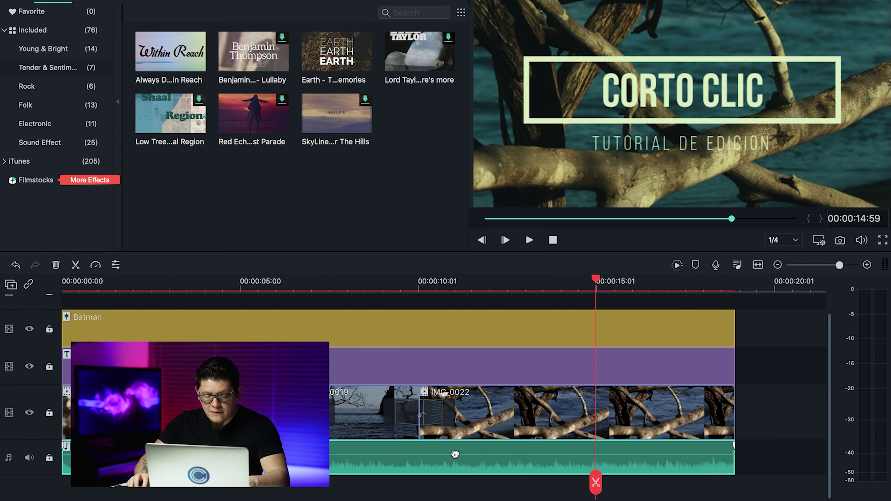
{"action": "left_click_drag", "start_coordinate": [455, 454], "coordinate": [456, 455]}
{"action": "key", "text": "space"}
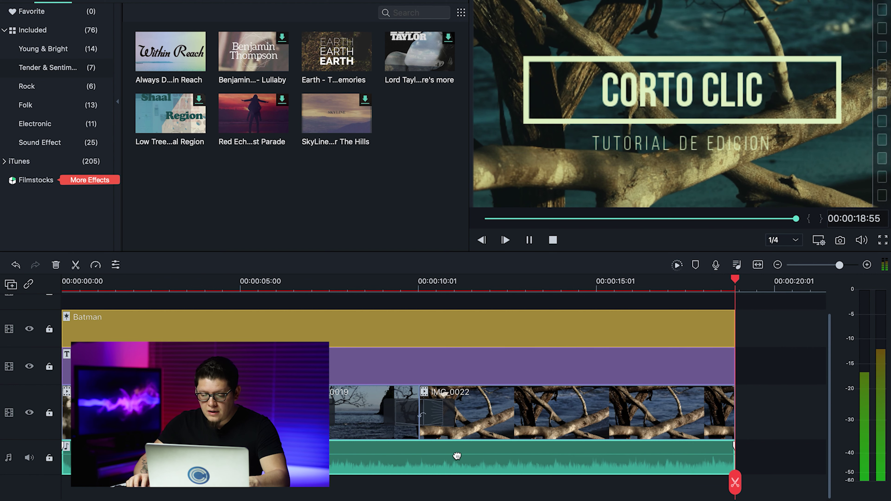
{"action": "key", "text": "space"}
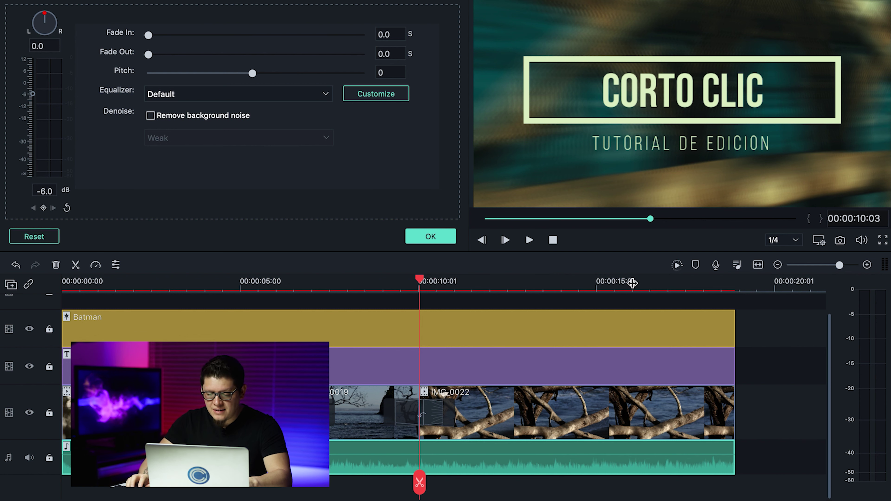
Move the playhead to 00:00:17:37 and add a volume keyframe to the music clip there.
{"action": "left_click", "coordinate": [437, 282]}
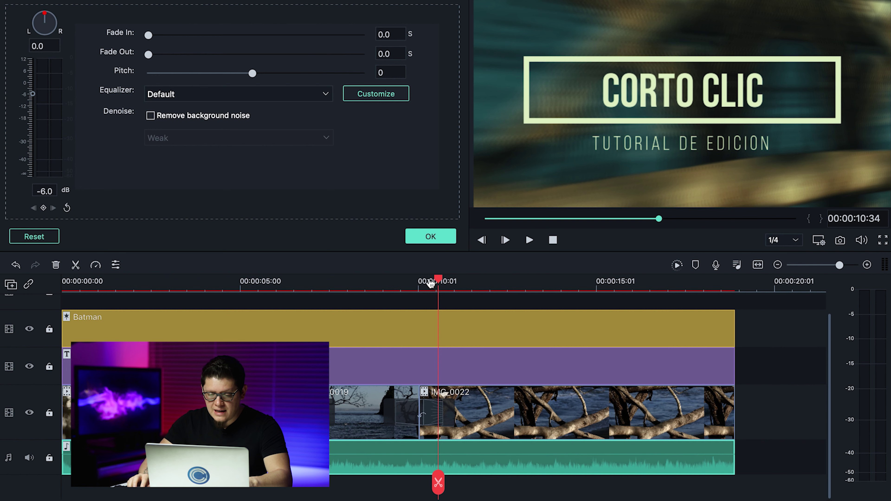
{"action": "left_click_drag", "start_coordinate": [438, 282], "coordinate": [689, 286]}
{"action": "left_click", "coordinate": [712, 448]}
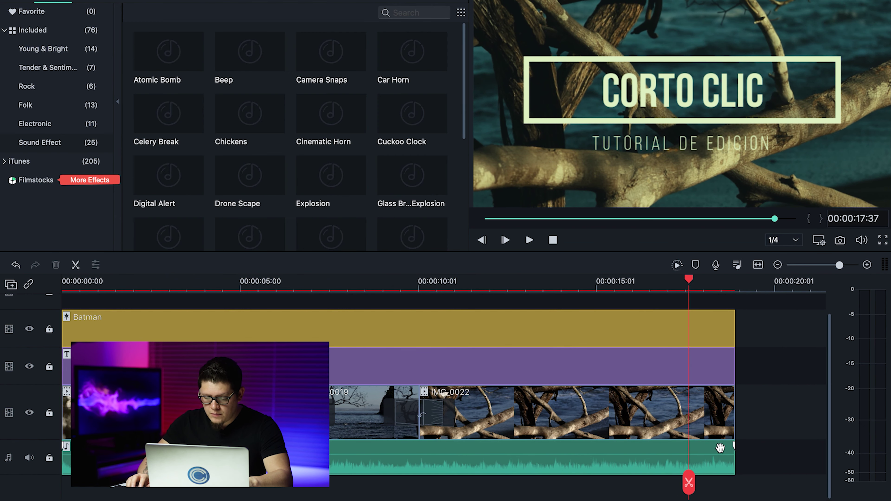
{"action": "right_click", "coordinate": [705, 450]}
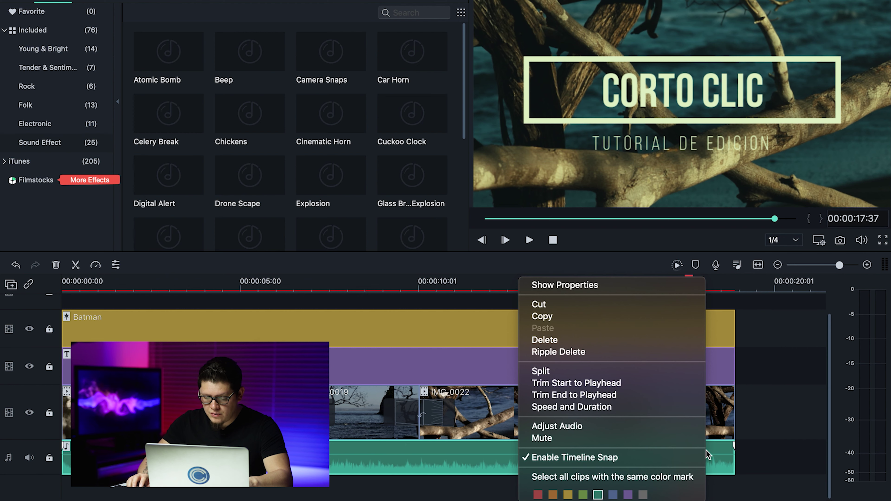
{"action": "left_click", "coordinate": [599, 428]}
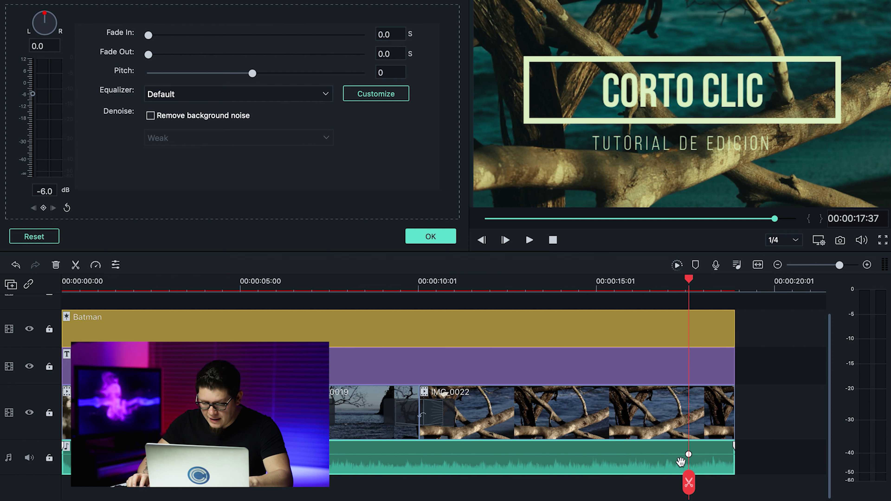
Add a second volume keyframe at 00:00:18:52, pull it down to silence, and play the fade-out.
{"action": "left_click_drag", "start_coordinate": [699, 282], "coordinate": [737, 282]}
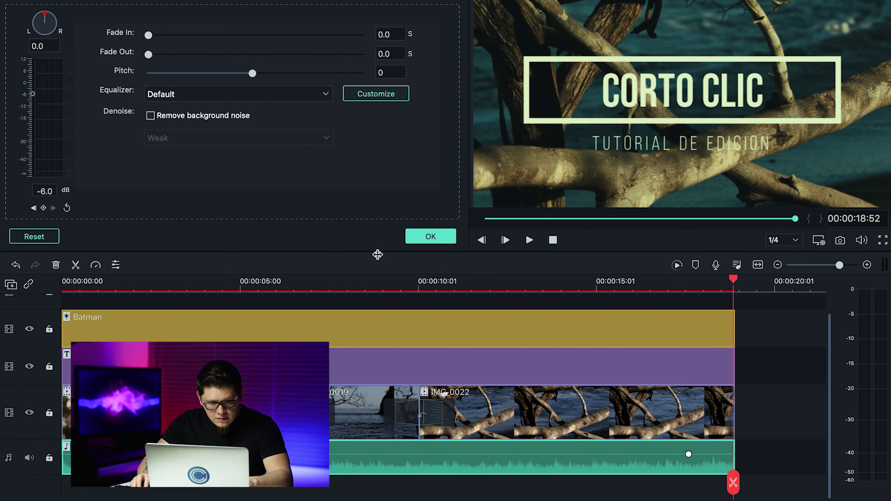
{"action": "left_click", "coordinate": [43, 208]}
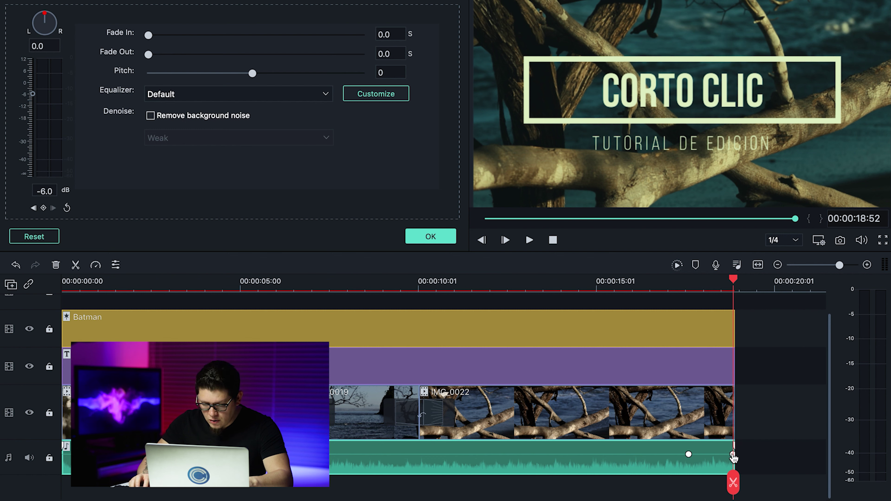
{"action": "left_click_drag", "start_coordinate": [732, 455], "coordinate": [736, 482]}
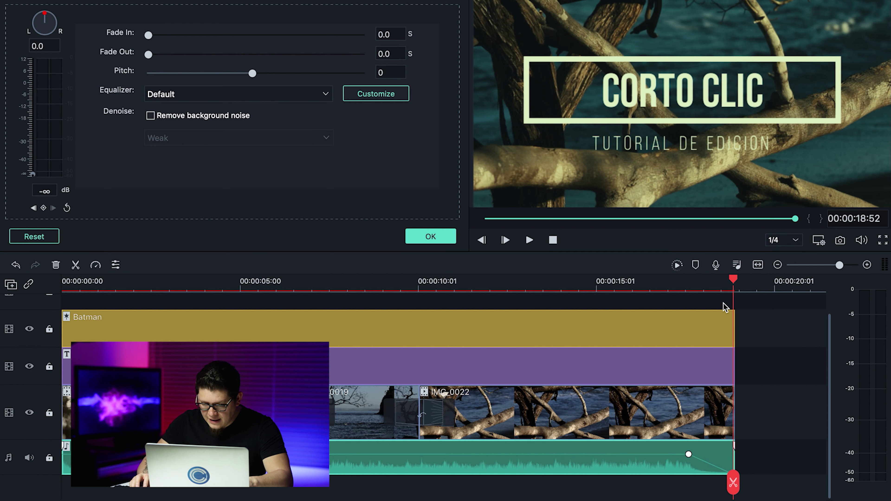
{"action": "left_click", "coordinate": [678, 279]}
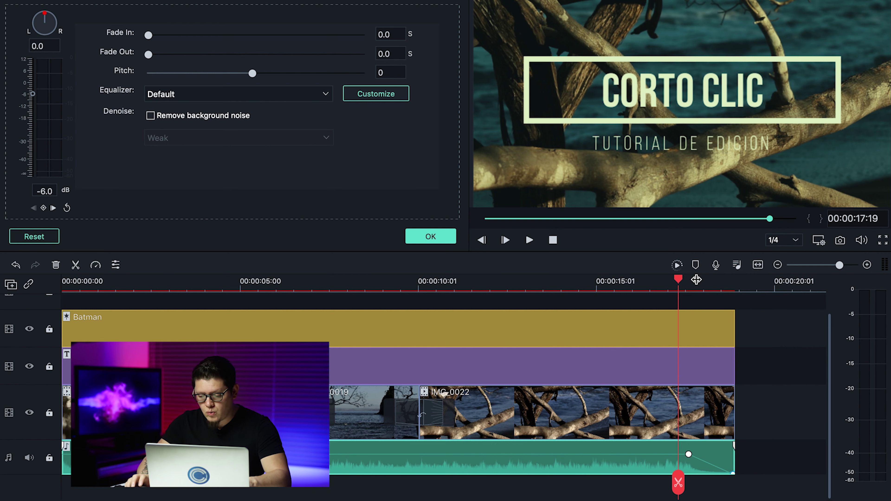
{"action": "key", "text": "space"}
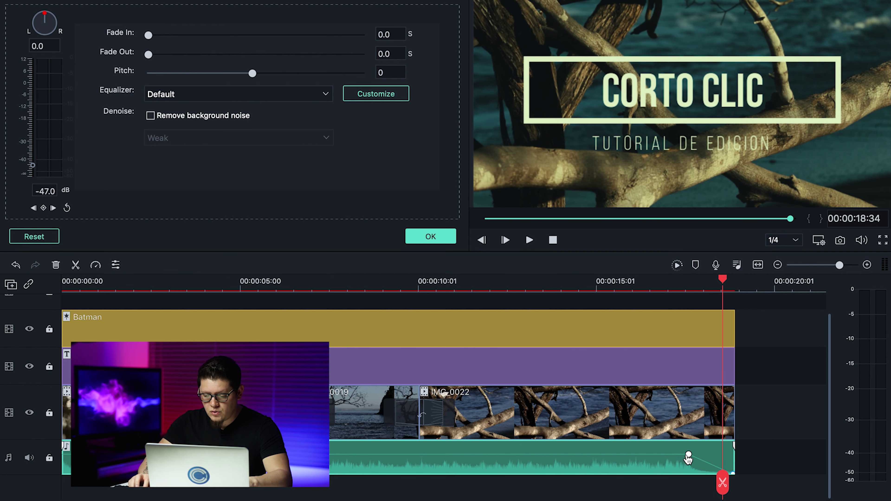
Lengthen the music fade-out by moving its first keyframe to about 00:00:15:00, play it back, and apply the audio settings.
{"action": "left_click_drag", "start_coordinate": [688, 456], "coordinate": [592, 452]}
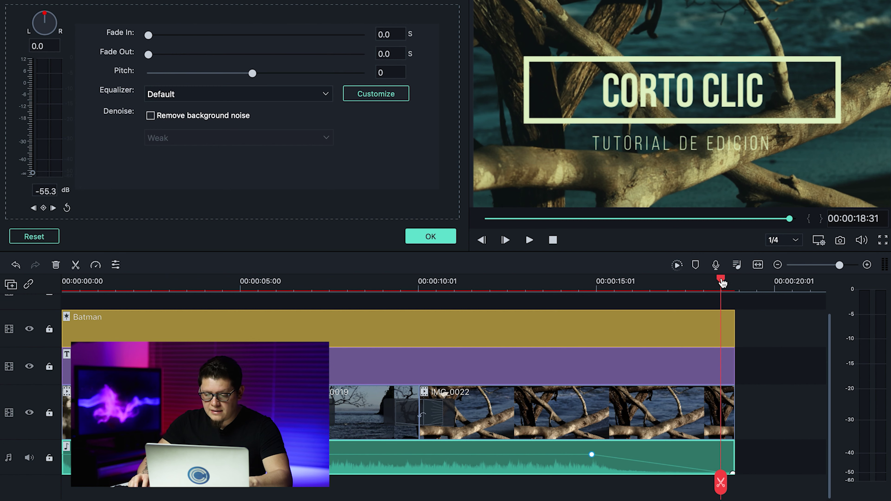
{"action": "left_click_drag", "start_coordinate": [721, 288], "coordinate": [523, 288]}
{"action": "key", "text": "space"}
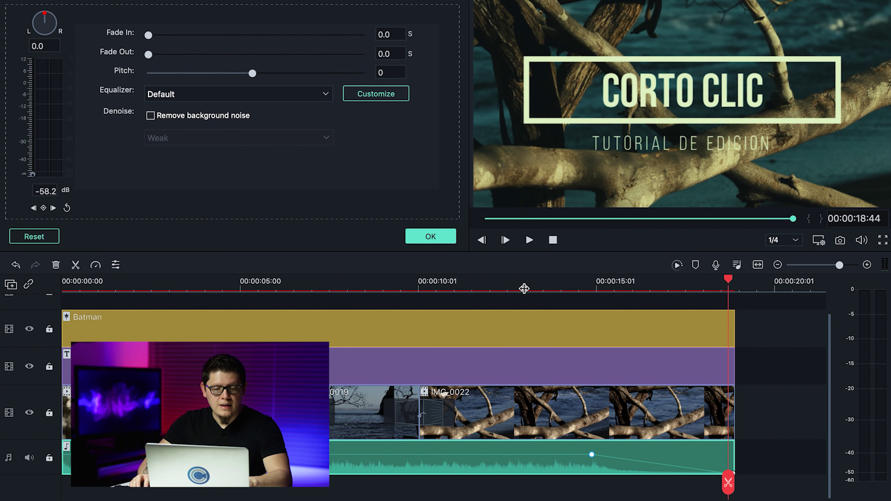
{"action": "left_click", "coordinate": [439, 240]}
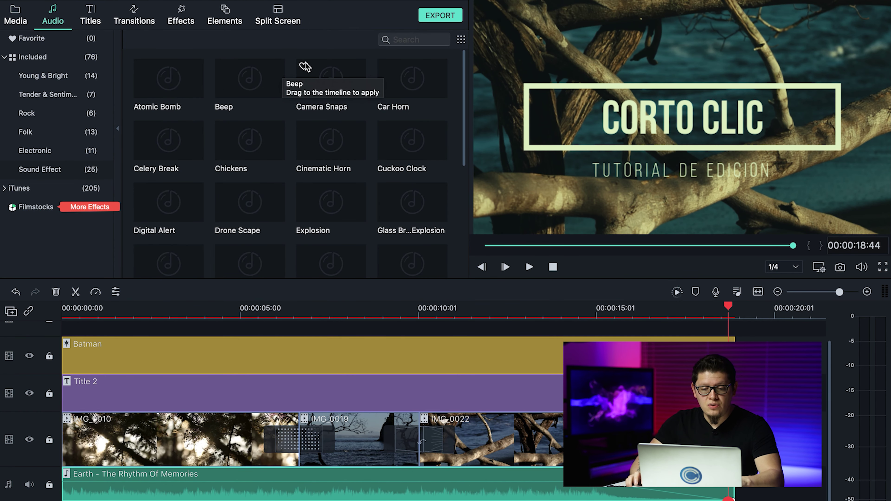
Start exporting the video and choose to create an account for the Free Plan.
{"action": "left_click", "coordinate": [439, 16]}
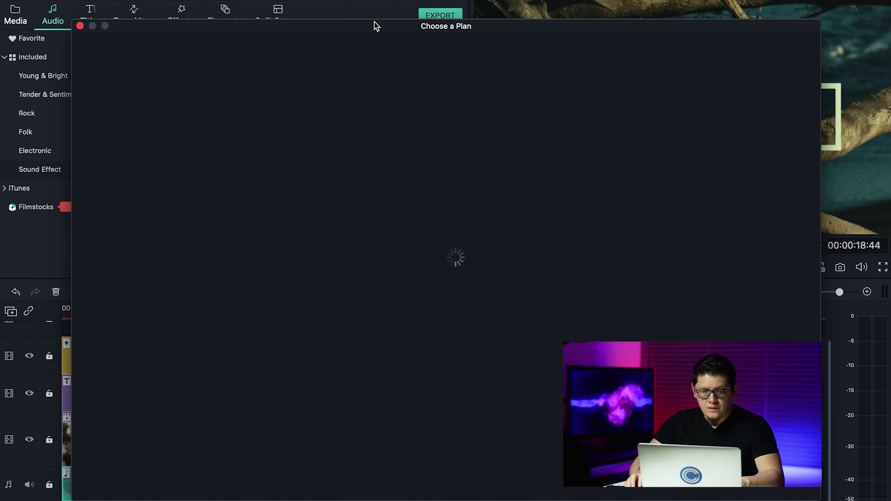
{"action": "left_click_drag", "start_coordinate": [364, 30], "coordinate": [356, 20]}
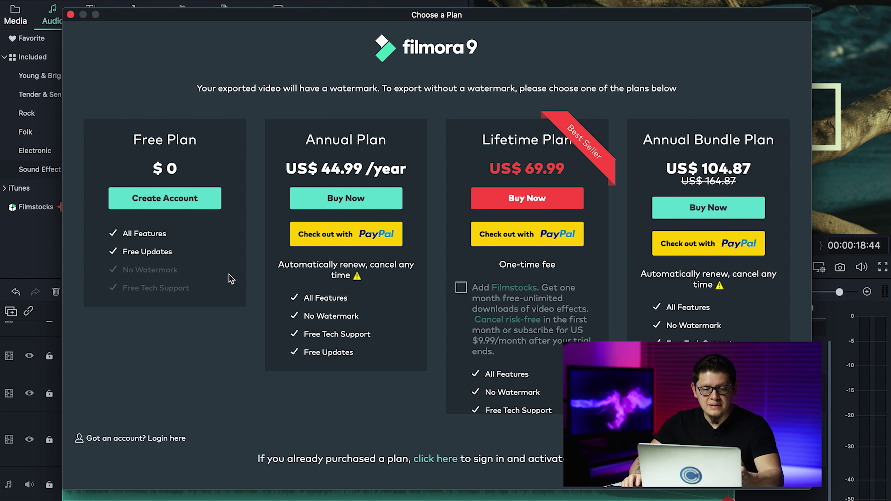
{"action": "left_click", "coordinate": [174, 199]}
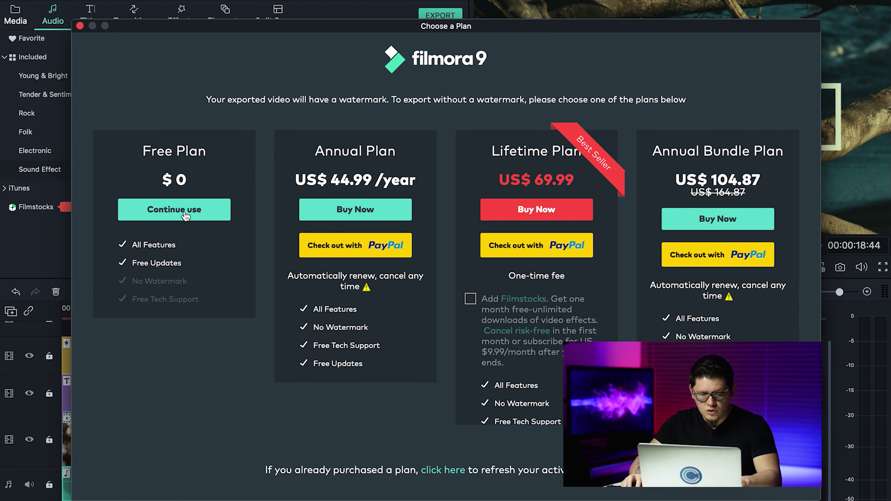
Continue with the Free Plan and review the available export formats and device presets.
{"action": "left_click", "coordinate": [174, 211]}
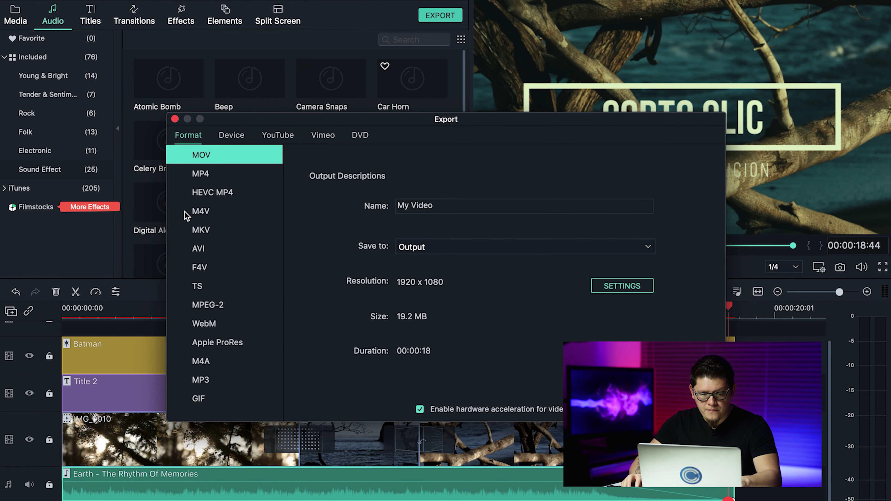
{"action": "left_click_drag", "start_coordinate": [381, 121], "coordinate": [368, 71]}
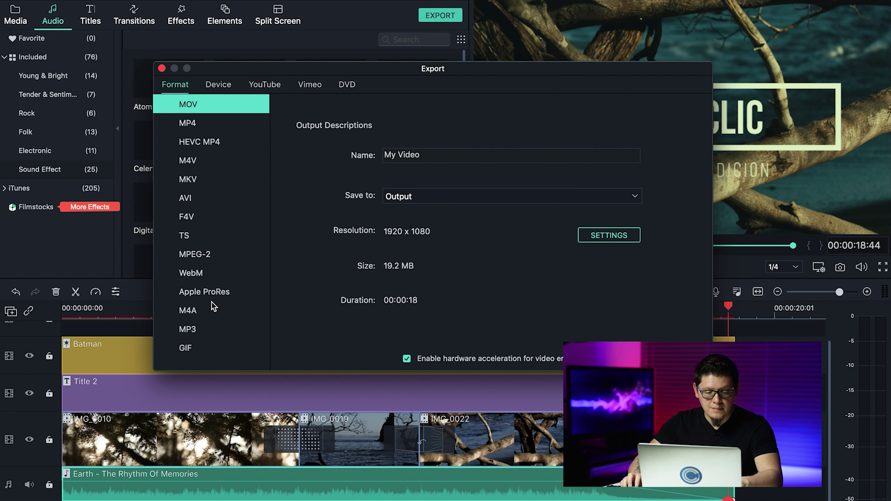
{"action": "left_click", "coordinate": [216, 86]}
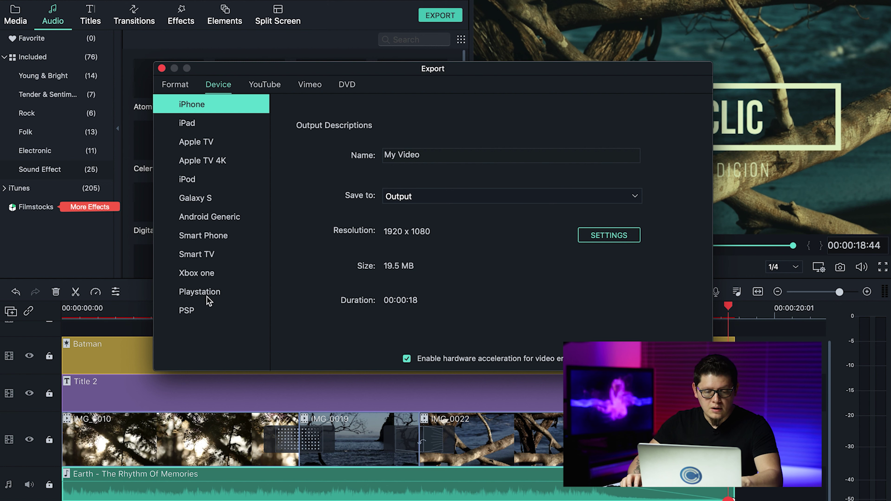
Set the YouTube upload's privacy to Private, then open the Google account sign-in and cancel it.
{"action": "left_click", "coordinate": [266, 87]}
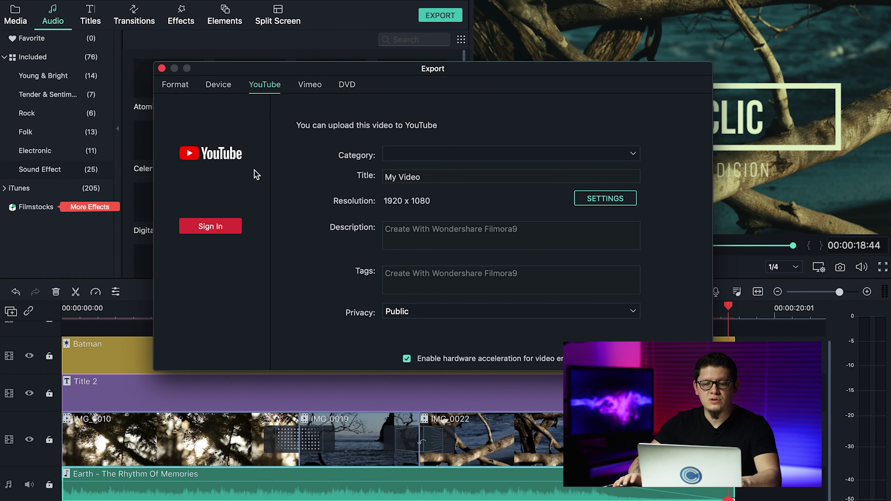
{"action": "left_click_drag", "start_coordinate": [389, 65], "coordinate": [356, 48]}
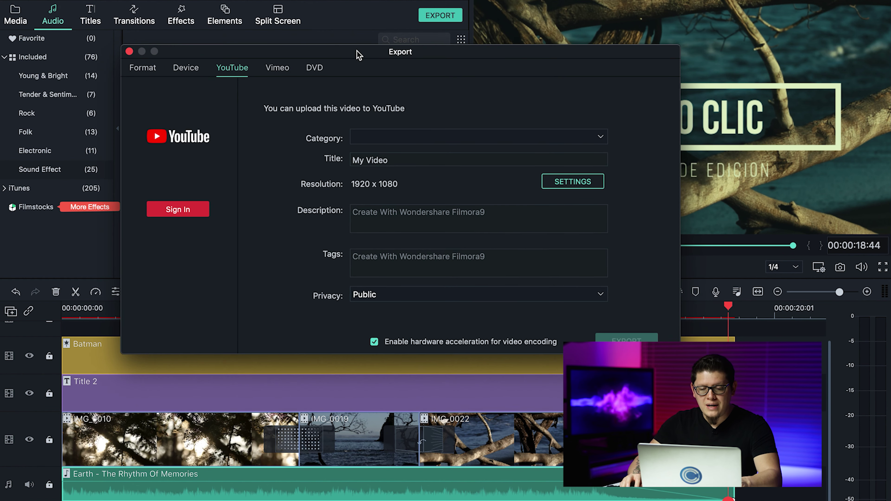
{"action": "left_click", "coordinate": [404, 295]}
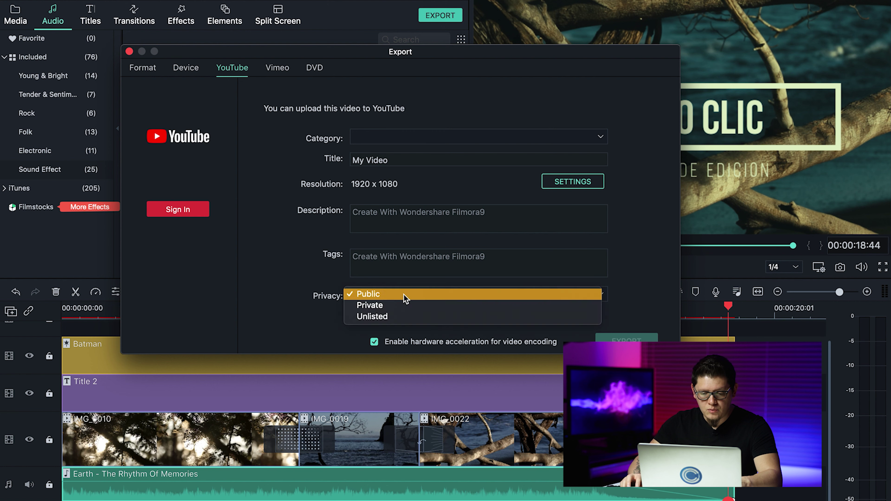
{"action": "left_click", "coordinate": [402, 306]}
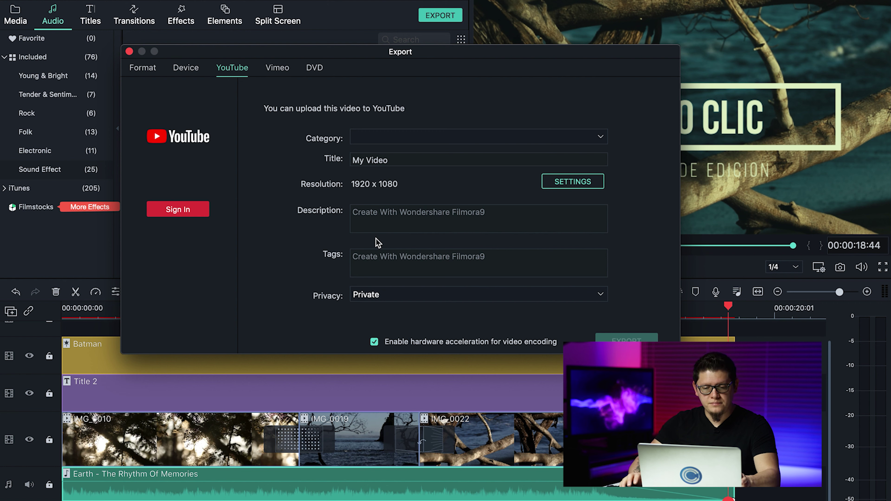
{"action": "left_click", "coordinate": [180, 211]}
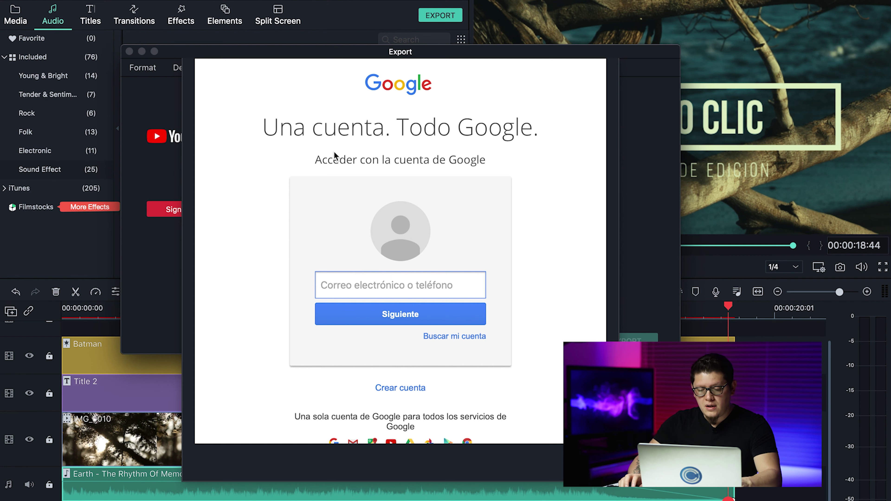
{"action": "key", "text": "Escape"}
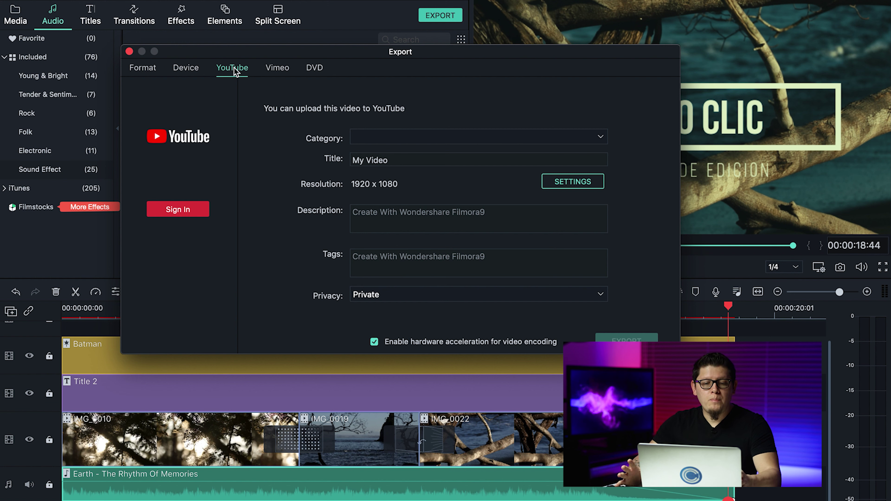
Export the video as an MP4 file, with the Desktop as the save location.
{"action": "left_click", "coordinate": [146, 68]}
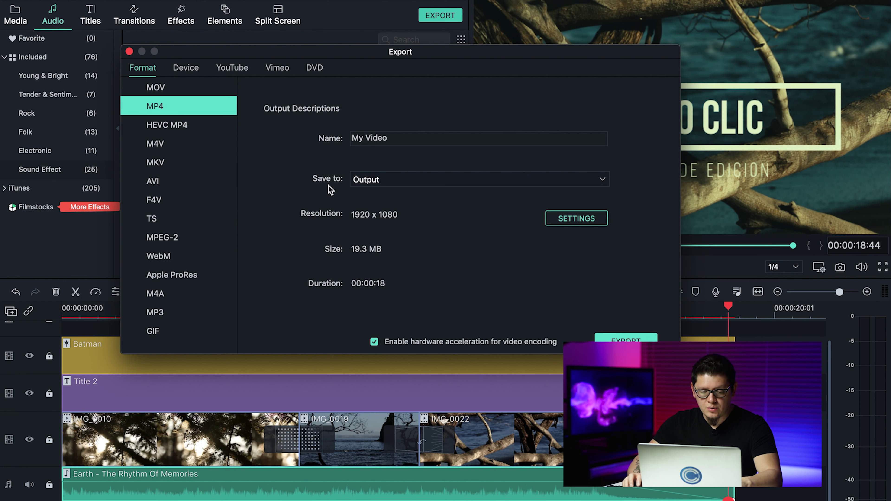
{"action": "left_click", "coordinate": [395, 185]}
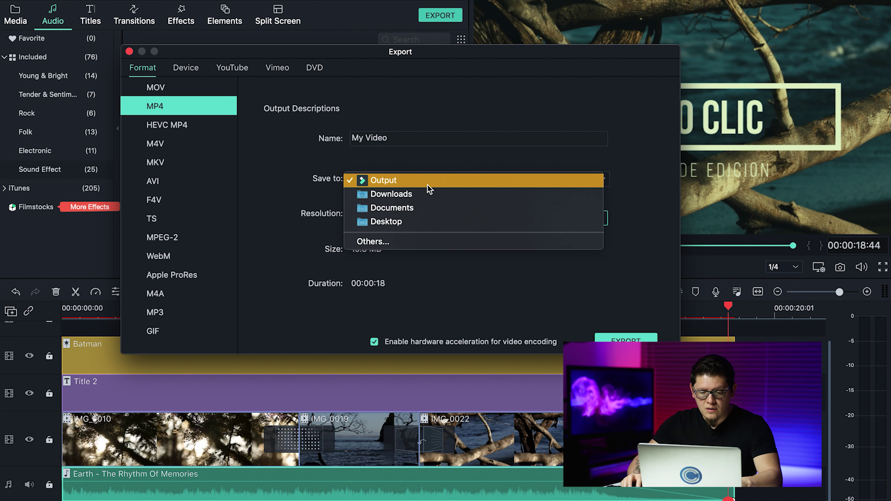
{"action": "left_click", "coordinate": [390, 222]}
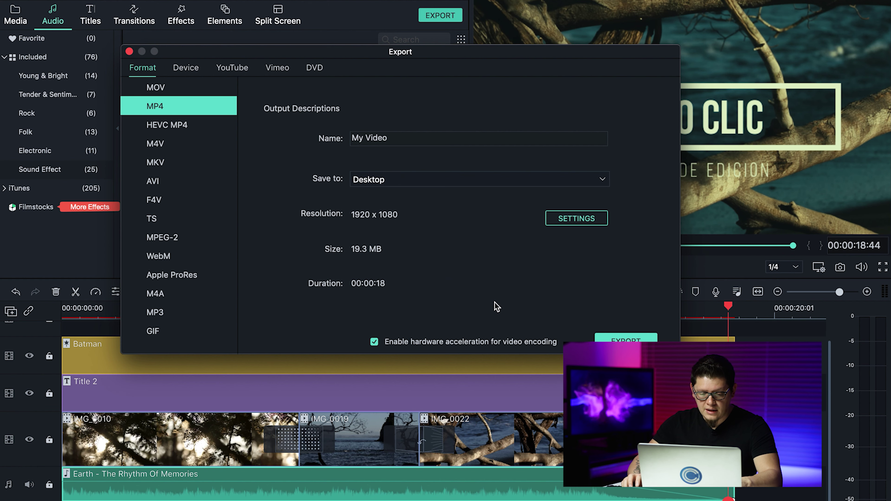
{"action": "left_click", "coordinate": [616, 340]}
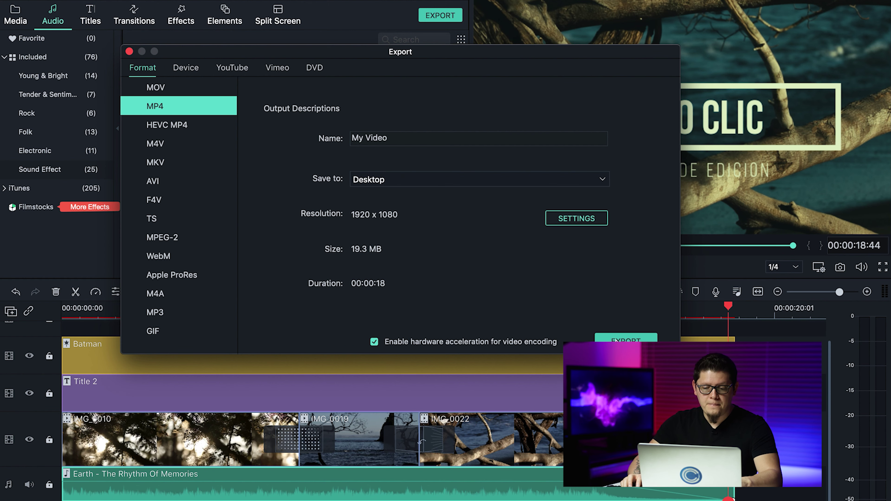